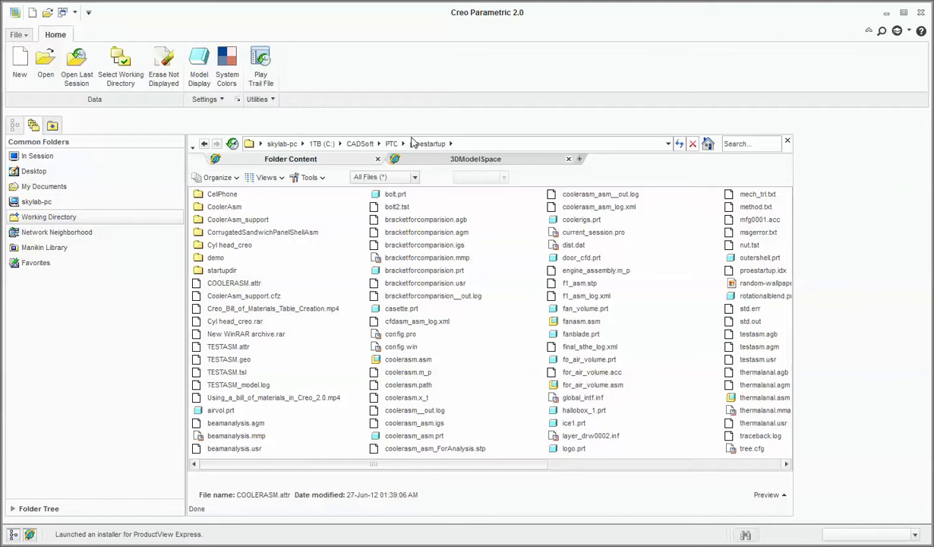
Create a new folder named Leafspring inside the proestartup directory.
right_click(508, 218)
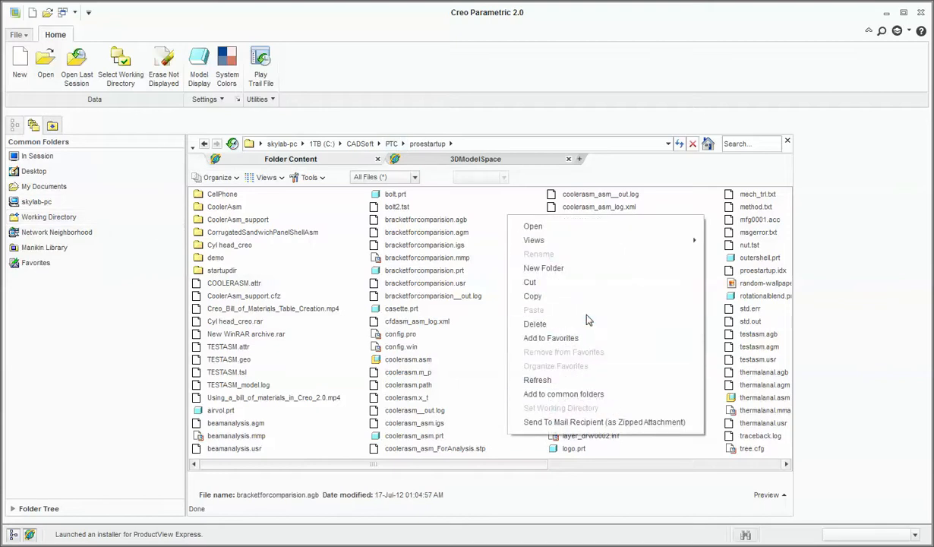
left_click(571, 273)
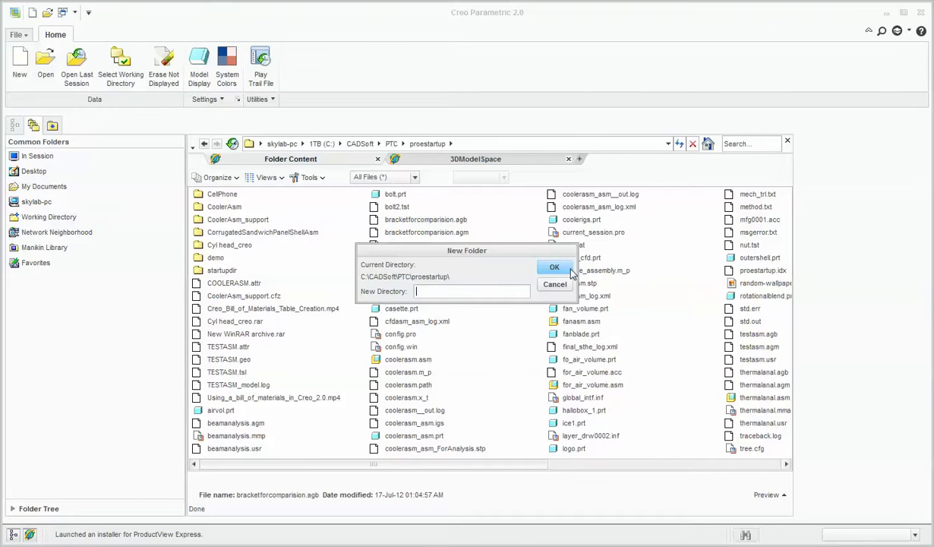
type("Leafspring")
left_click(569, 270)
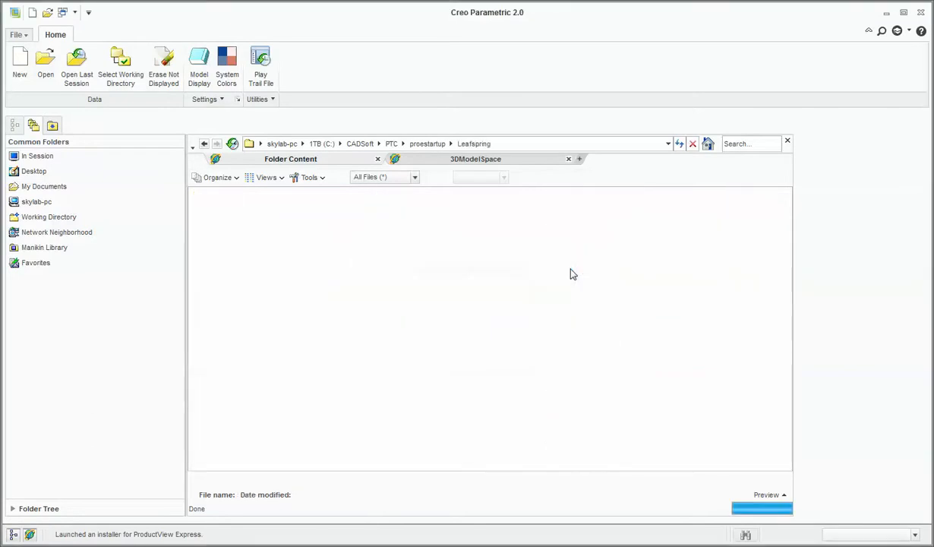
Set the Leafspring folder as the working directory and open it in the file browser.
left_click(428, 144)
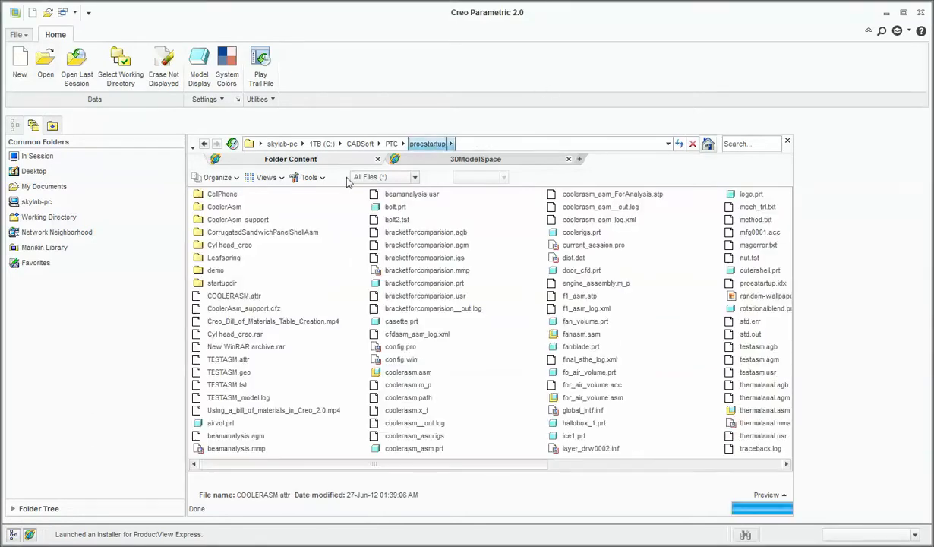
right_click(223, 257)
left_click(258, 453)
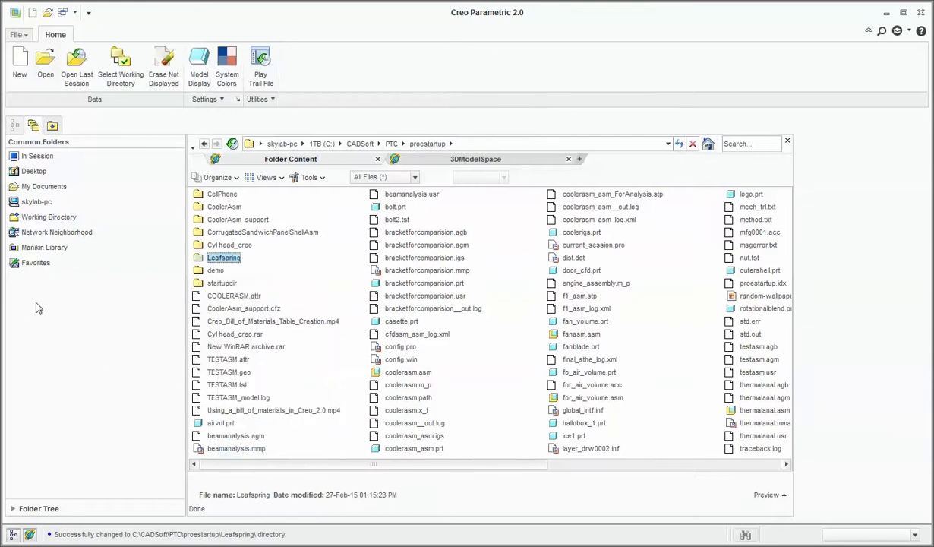
left_click(49, 217)
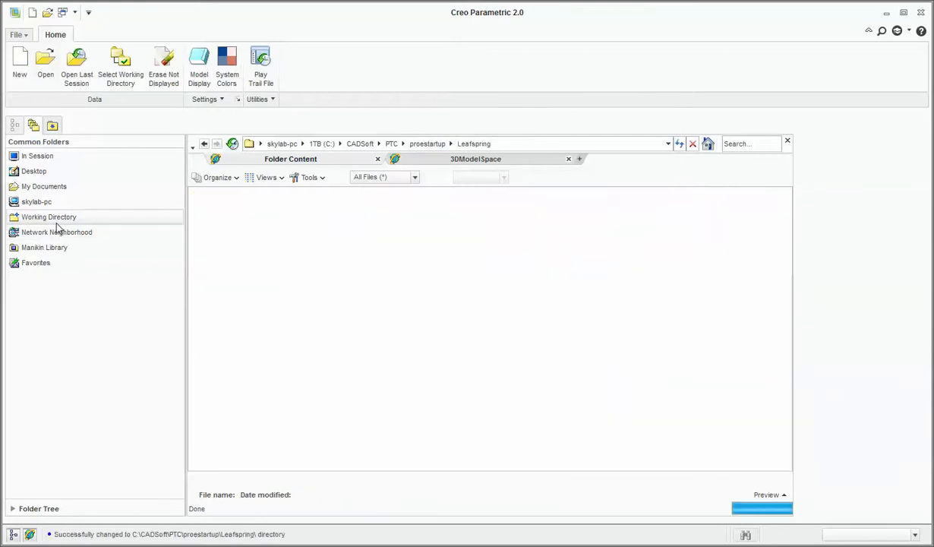
Create a new solid part named LEAFGENERIC using the default template.
left_click(17, 76)
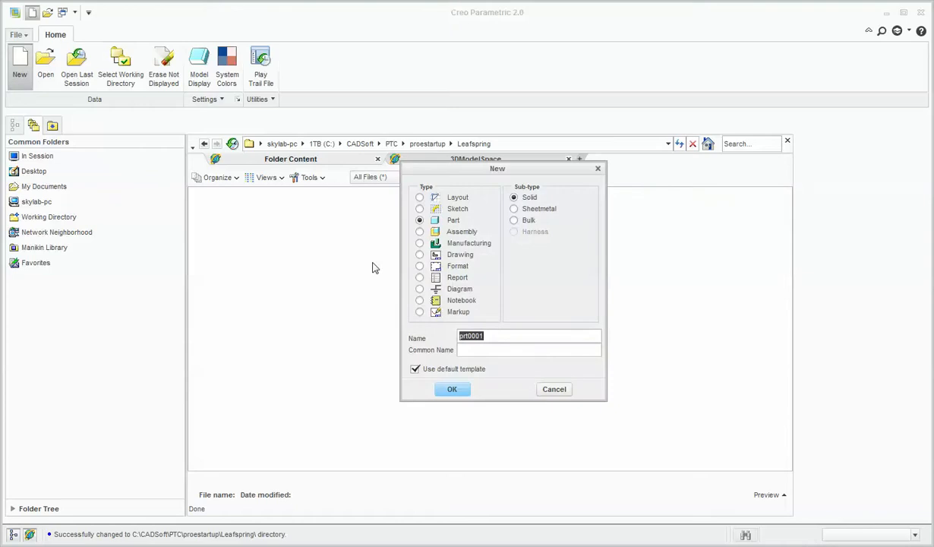
type("LeafGeneric")
key("Return")
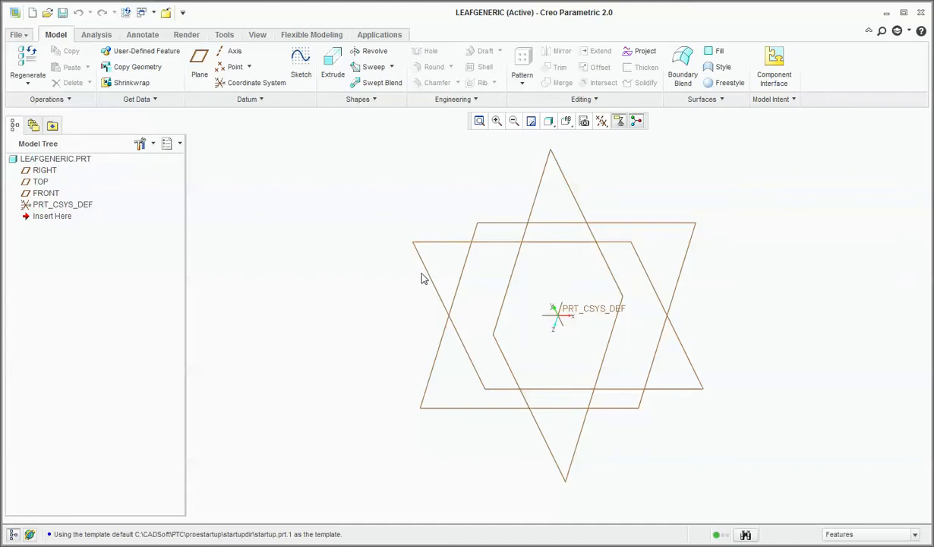
Start a thickened solid Extrude with a thickness of 9 and a depth of 65, symmetric about the sketch plane.
left_click(415, 255)
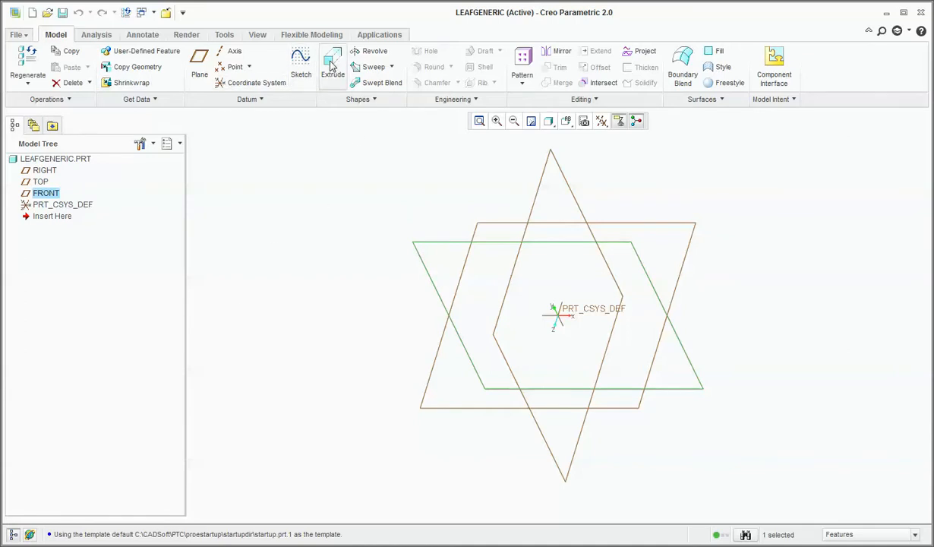
left_click(325, 280)
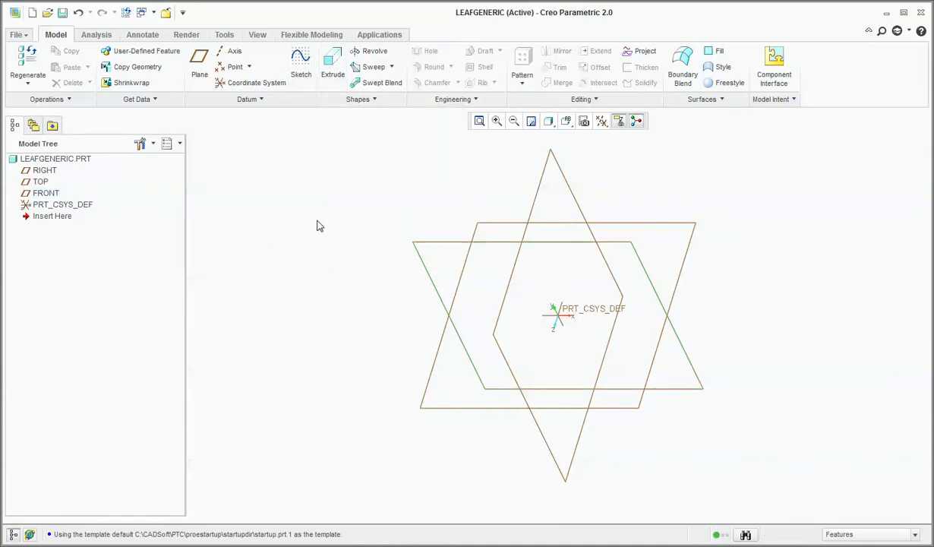
left_click(327, 78)
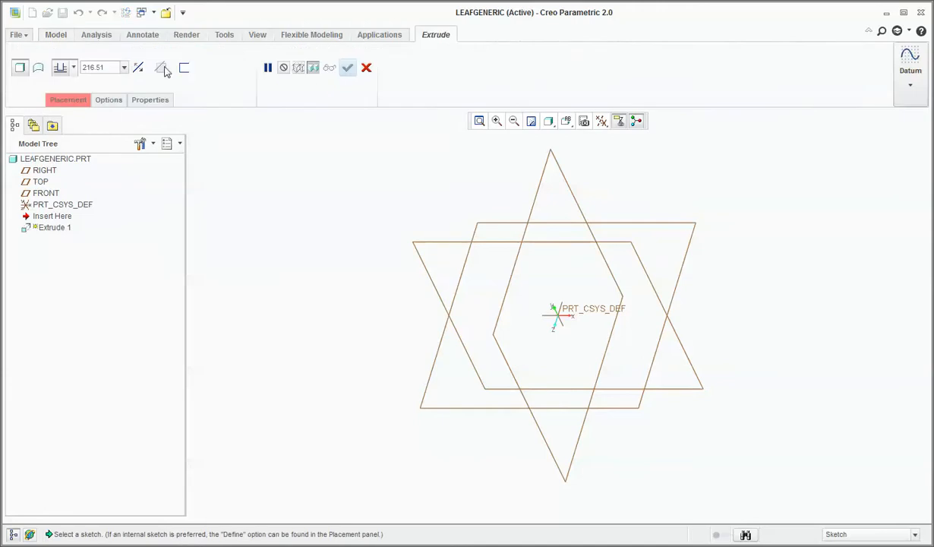
left_click(186, 69)
double_click(212, 68)
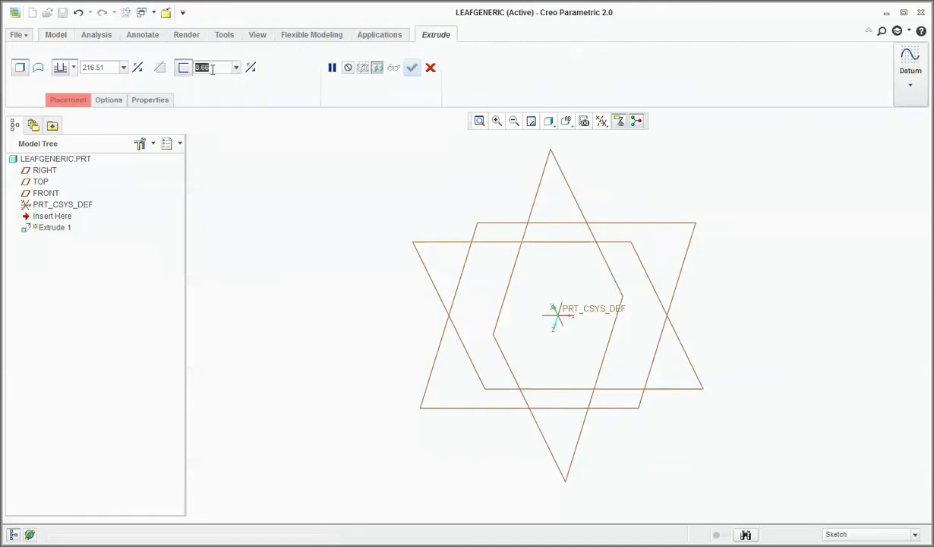
type("9")
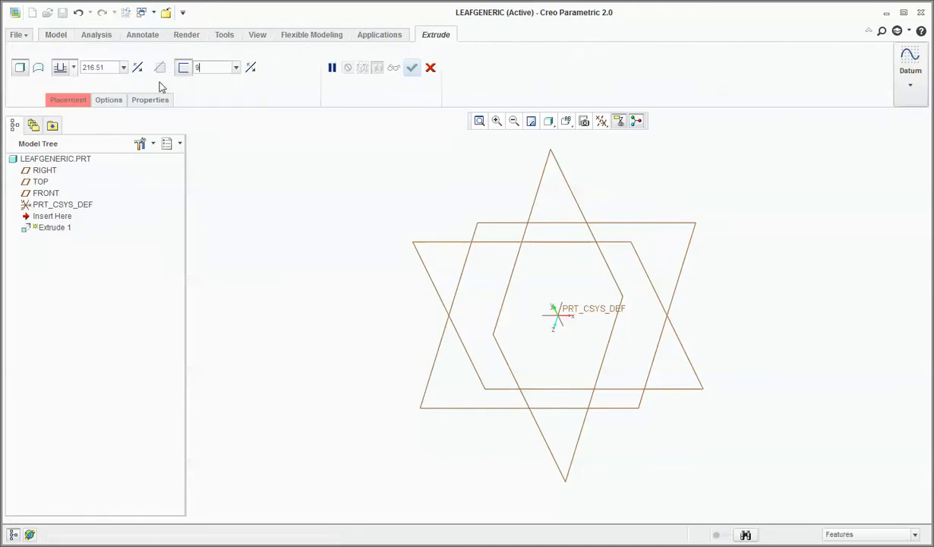
double_click(104, 68)
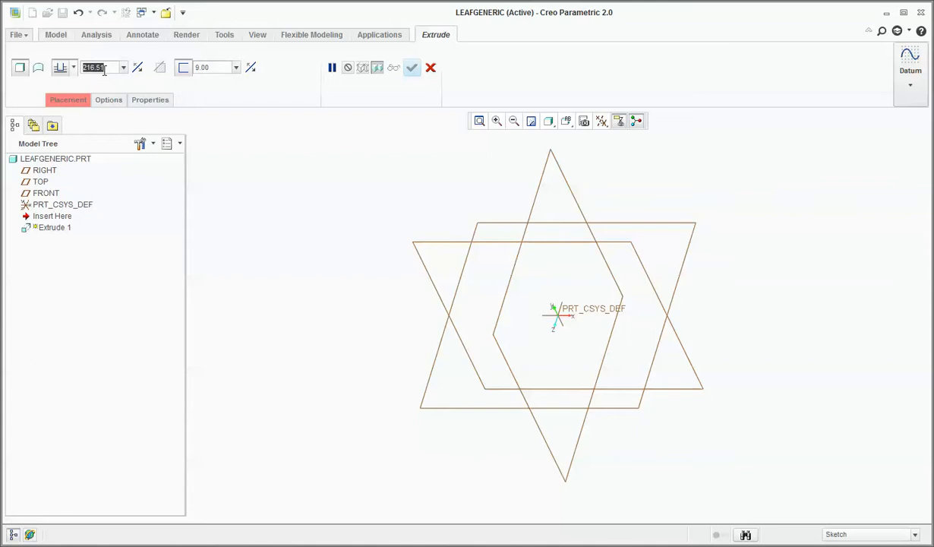
type("65")
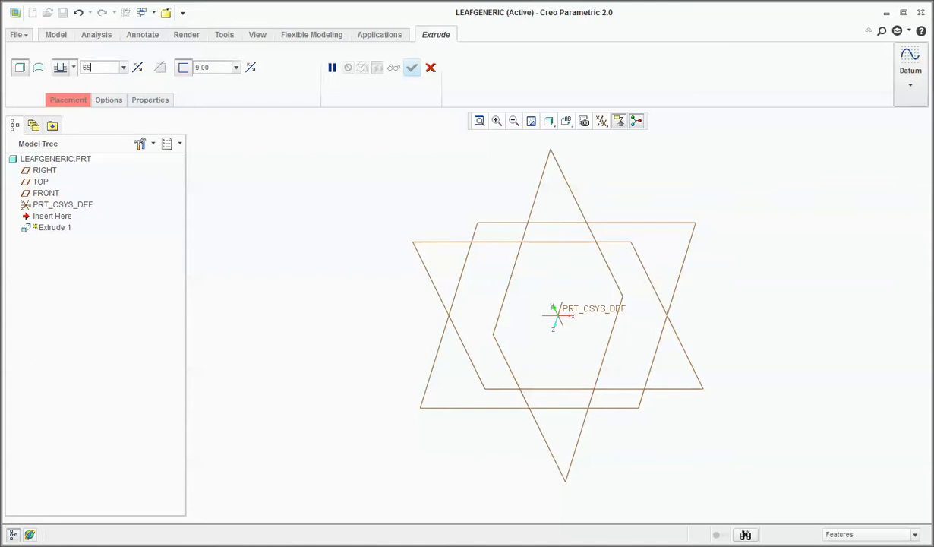
left_click(73, 68)
left_click(62, 101)
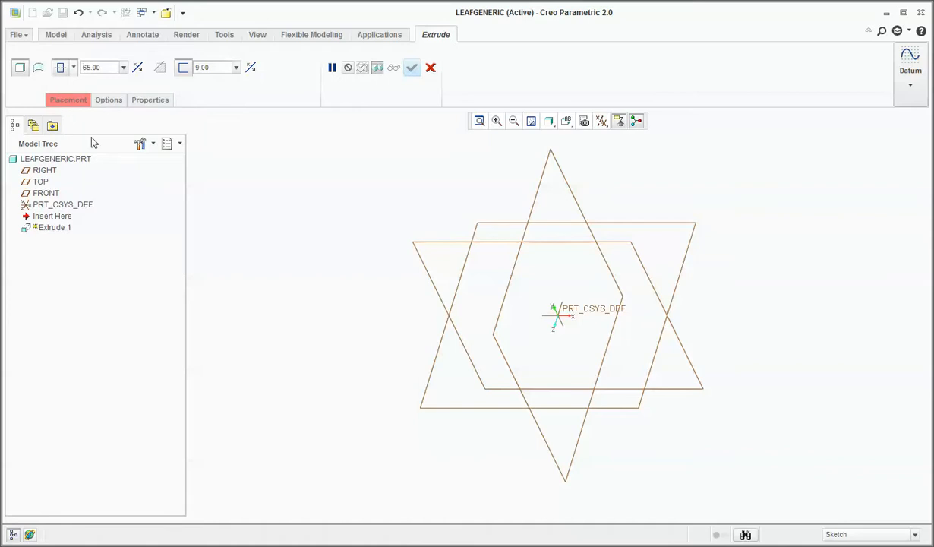
Define an internal sketch for the extrusion on the FRONT plane, with RIGHT as the right-facing reference, viewed square to the sketch plane.
left_click(68, 101)
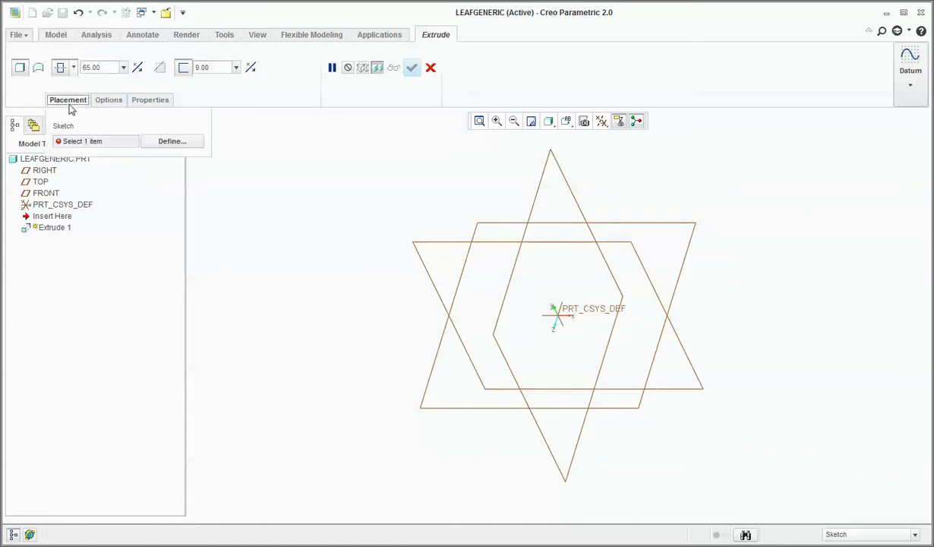
left_click(169, 144)
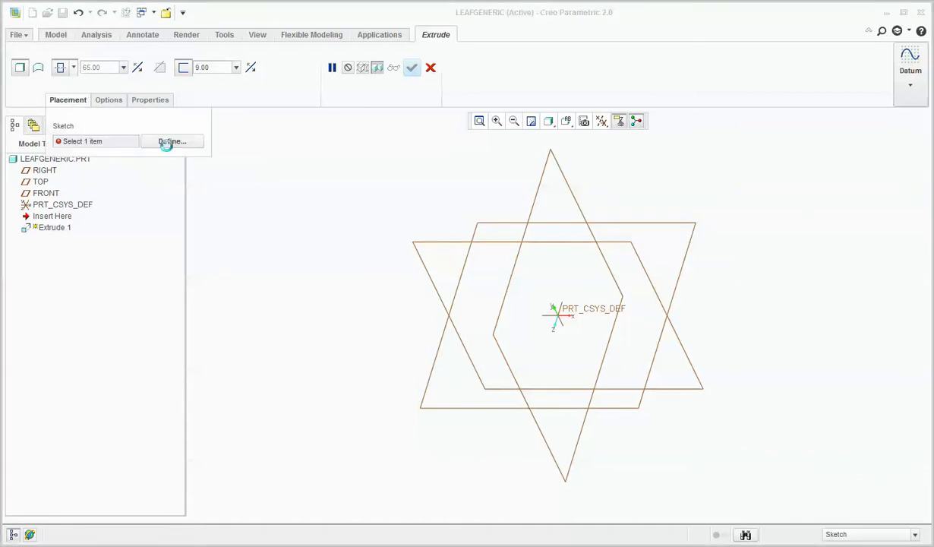
left_click(417, 253)
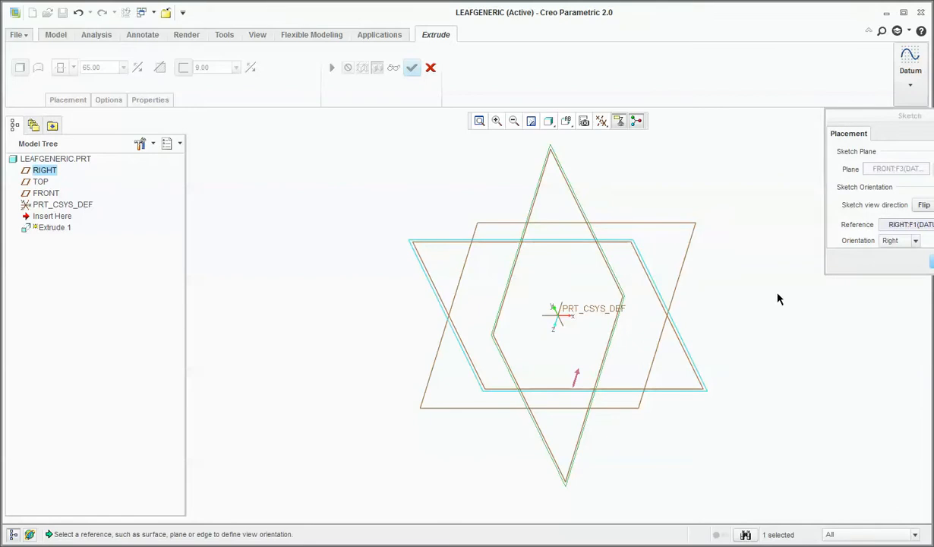
left_click_drag(852, 119, 707, 54)
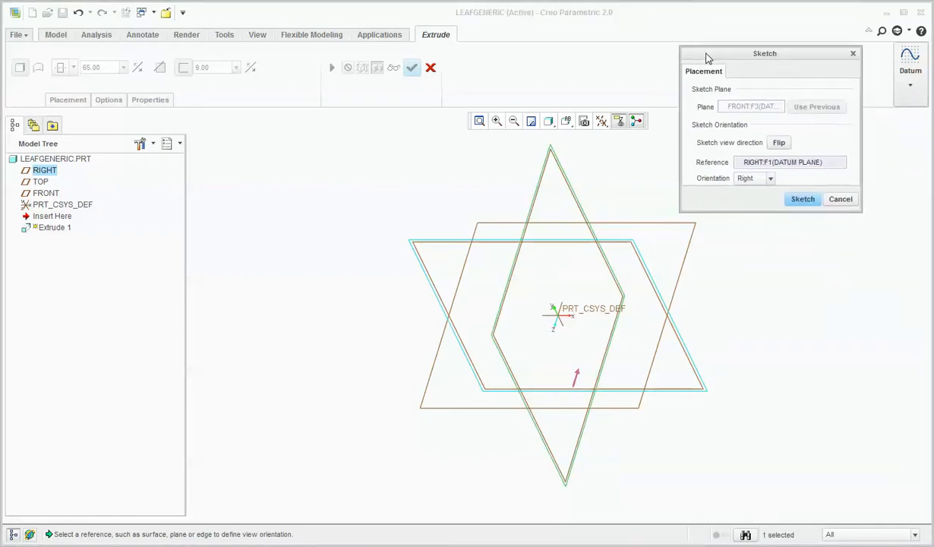
left_click(801, 197)
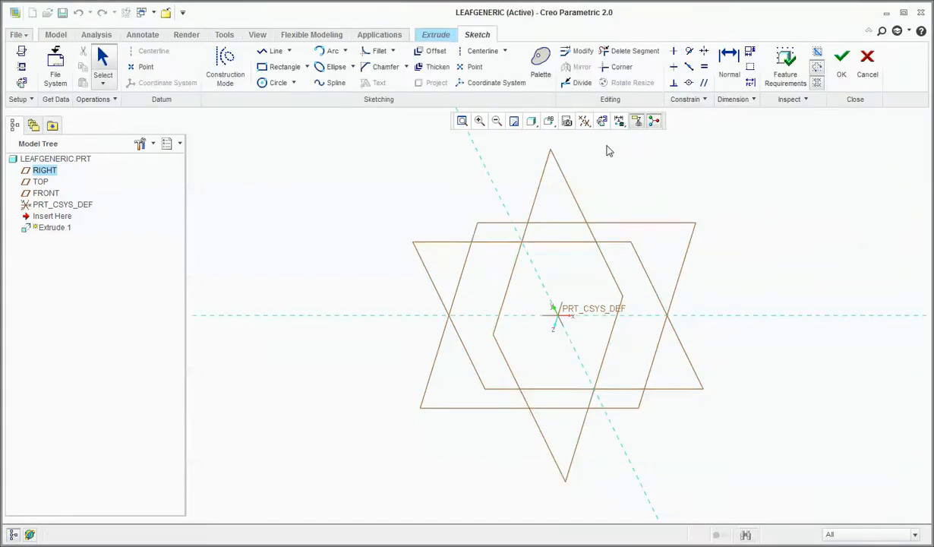
left_click(602, 121)
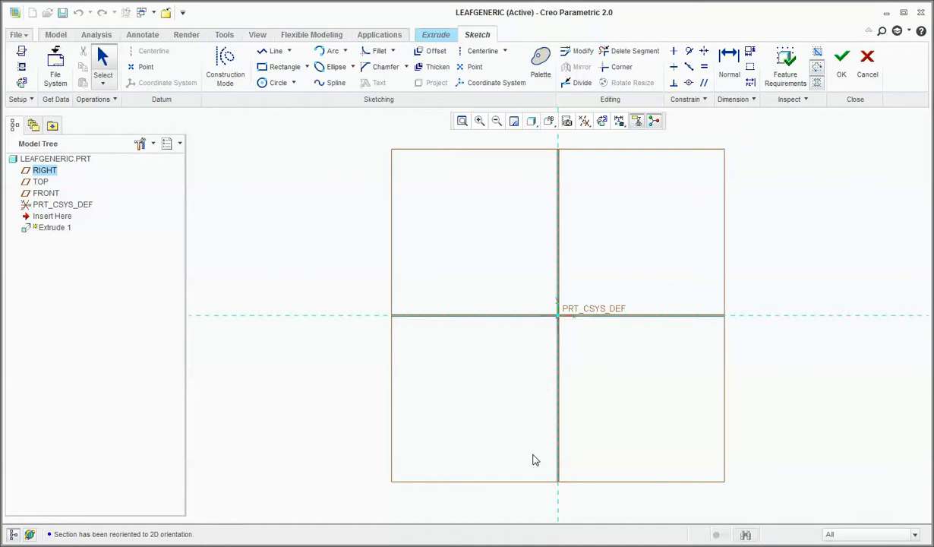
left_click(331, 51)
left_click(558, 181)
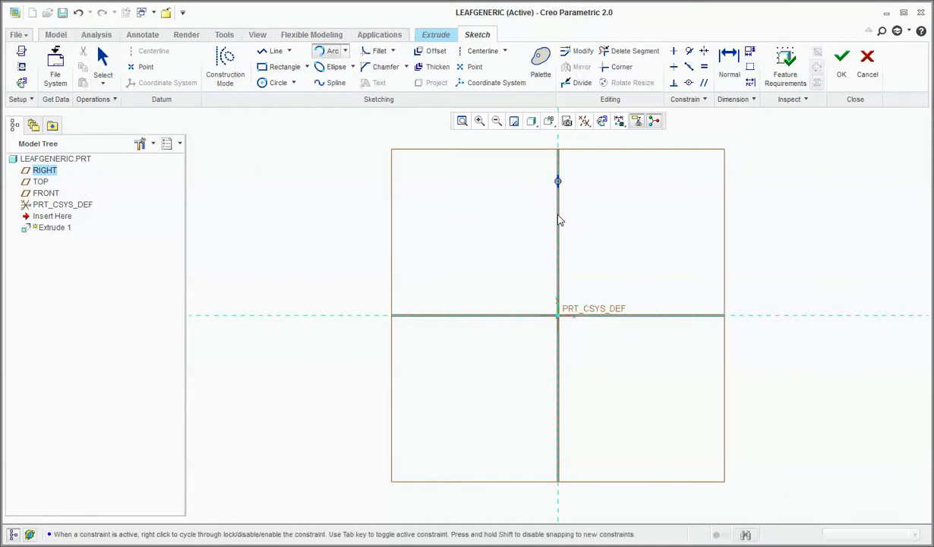
left_click(431, 315)
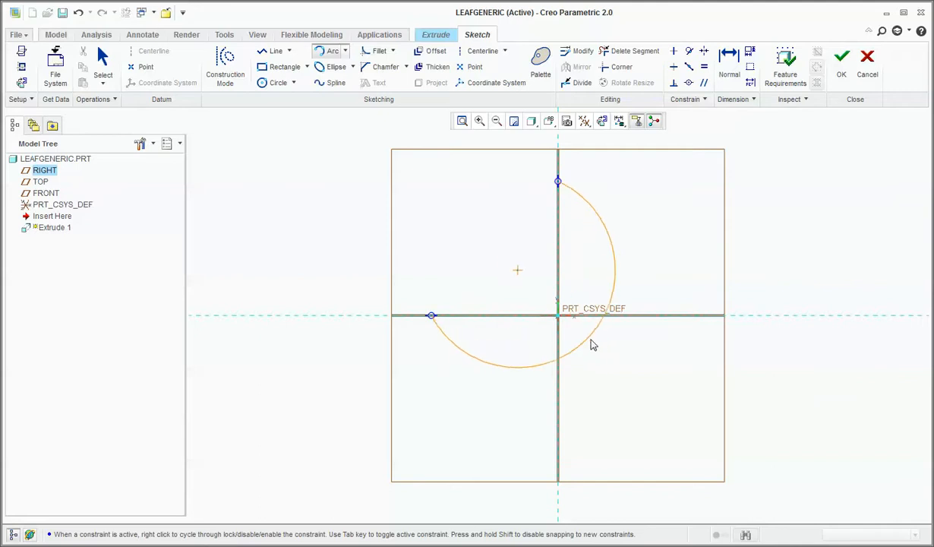
middle_click(594, 341)
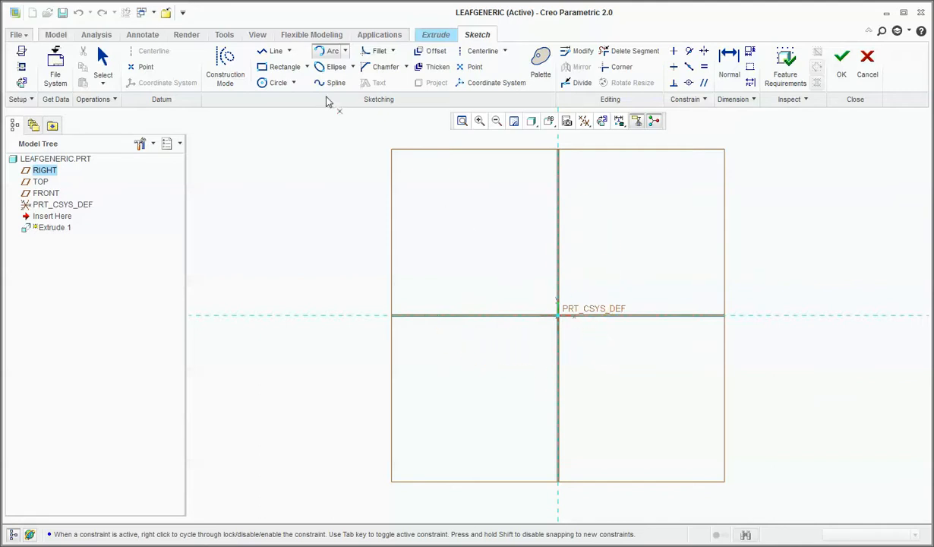
Sketch a shallow downward-bulging arc of about 528 radius, with both ends on the horizontal reference and centred on the vertical reference.
left_click(331, 50)
left_click(428, 321)
left_click(688, 324)
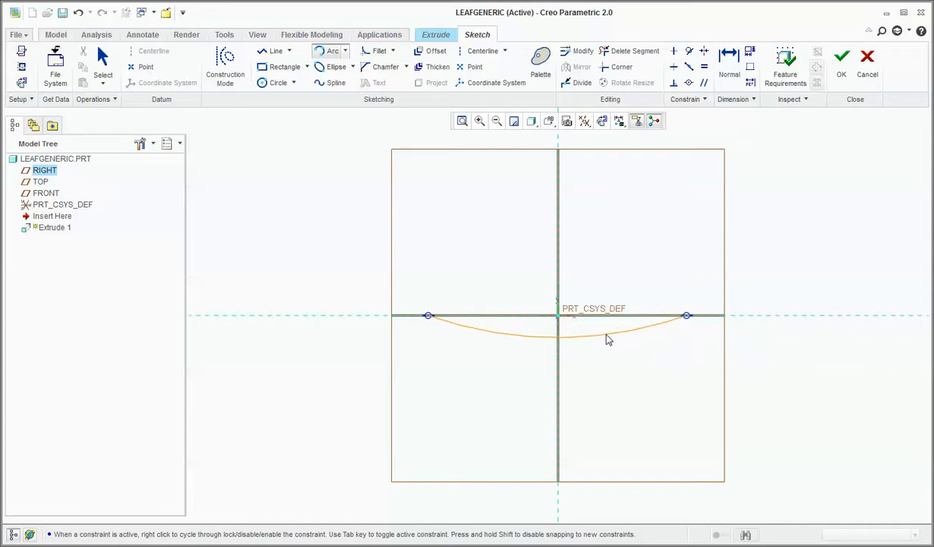
left_click(607, 340)
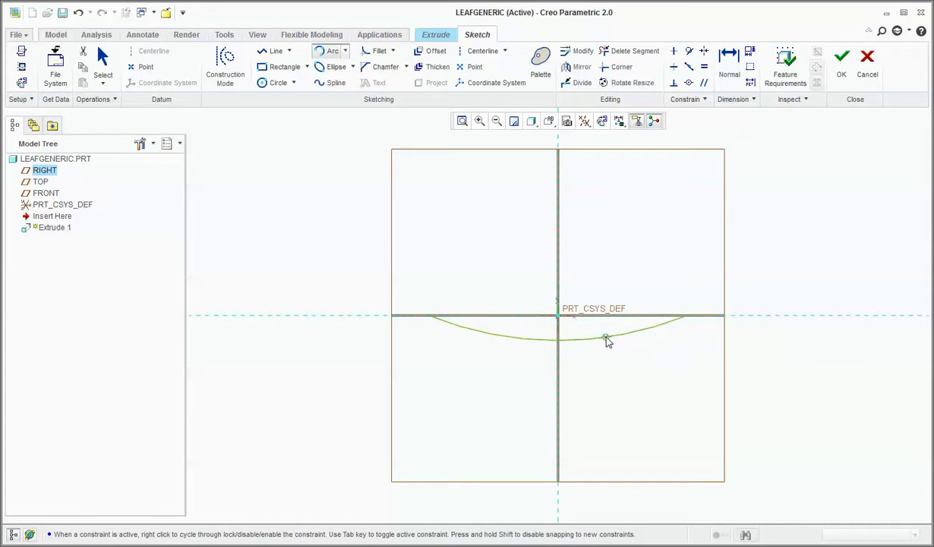
middle_click(615, 372)
Try to set the vertical distance from the horizontal reference to the arc's centre to 5053.
scroll(615, 373, "down", 3)
scroll(629, 224, "up", 8)
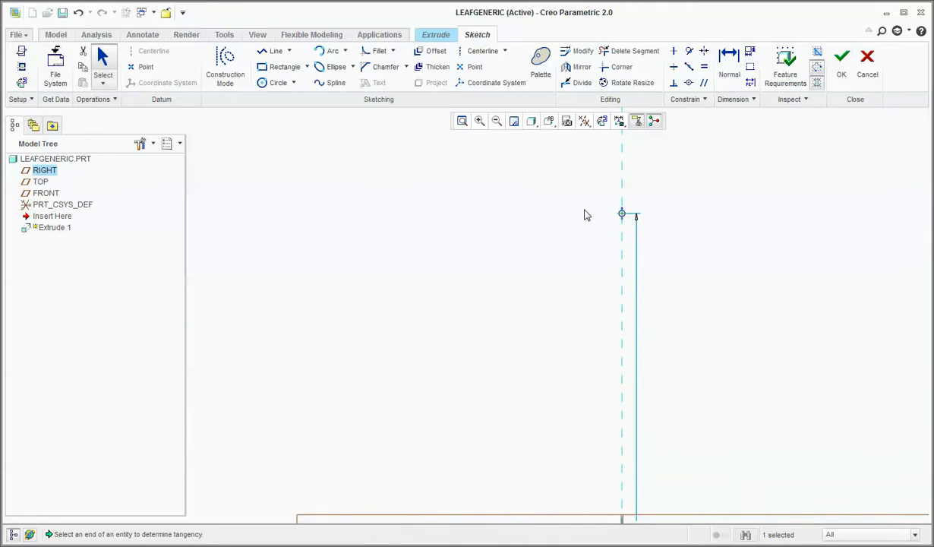
scroll(587, 212, "down", 6)
scroll(590, 210, "up", 2)
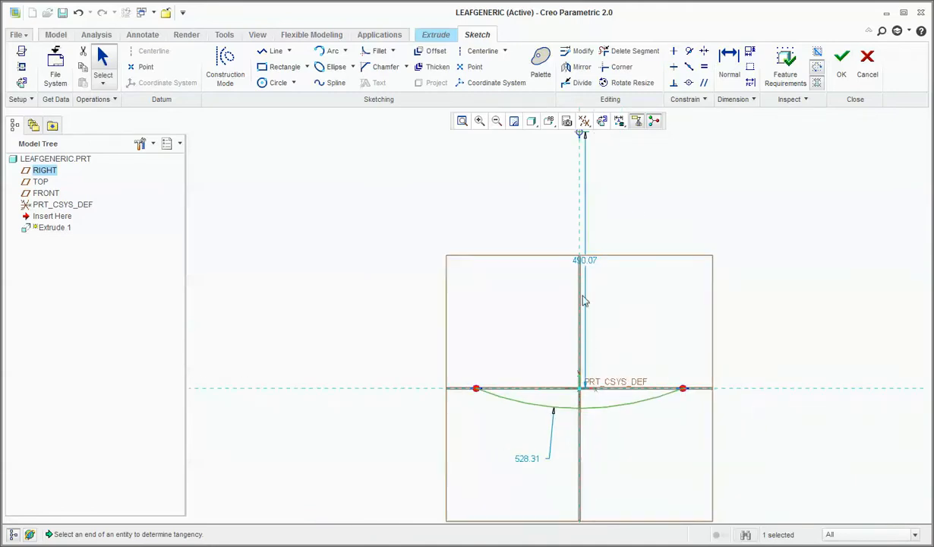
double_click(589, 259)
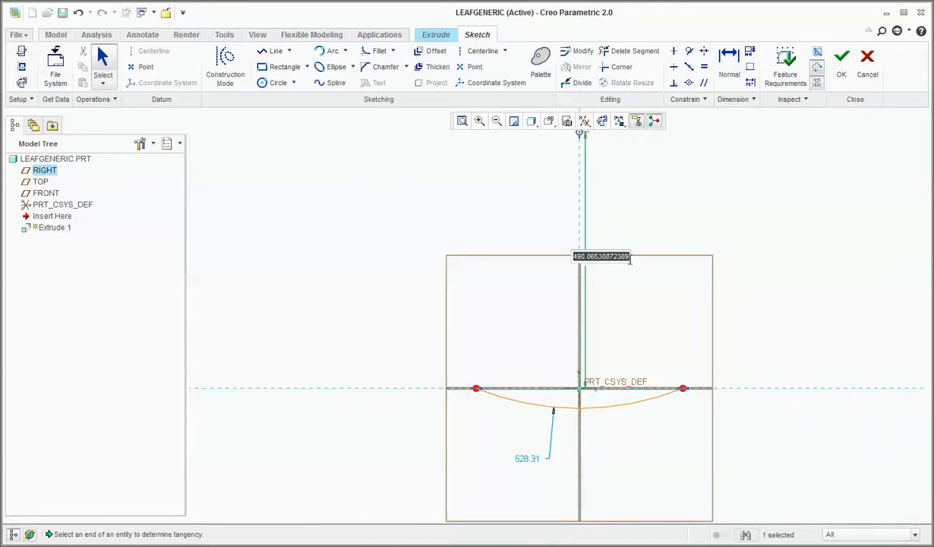
type("5053")
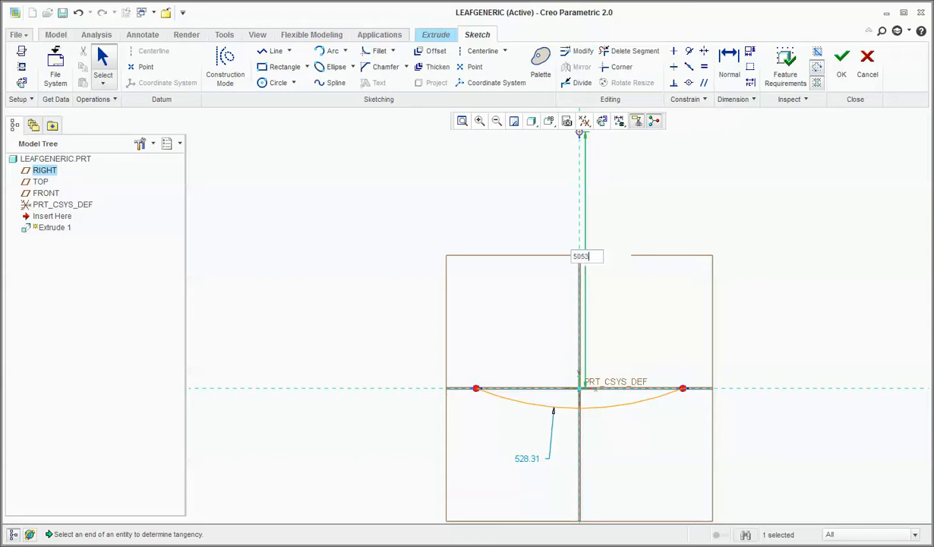
key("Return")
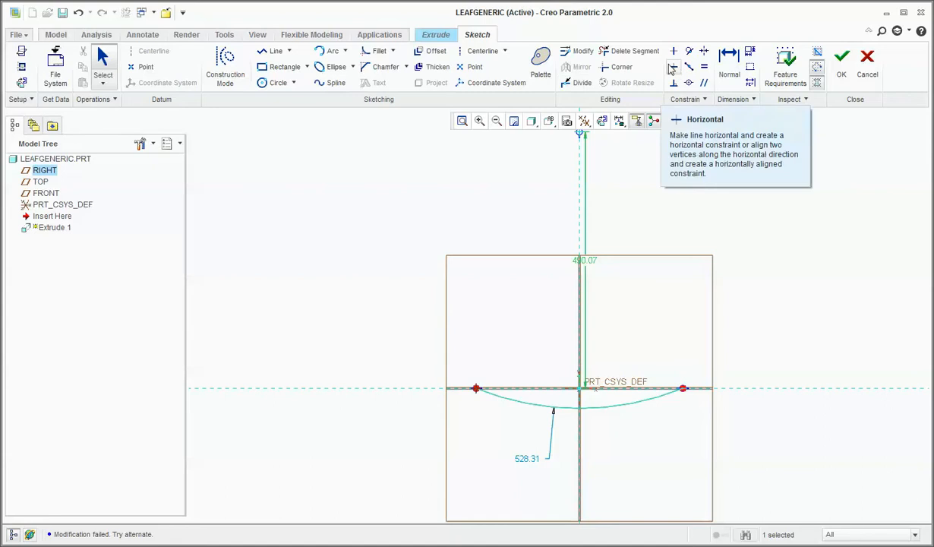
Dimension the horizontal distance between the arc's two endpoints above the arc and try to enter a new value for it.
left_click(729, 60)
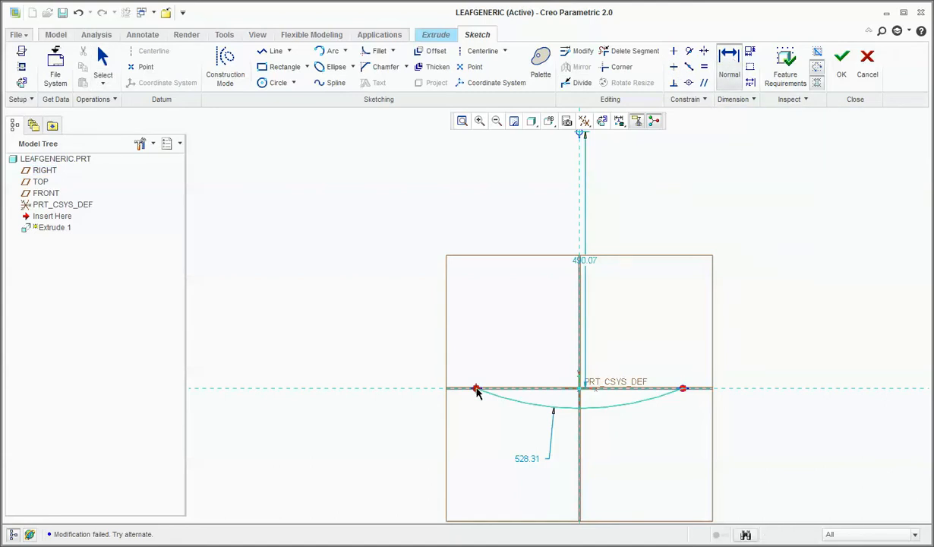
left_click(682, 389)
middle_click(615, 368)
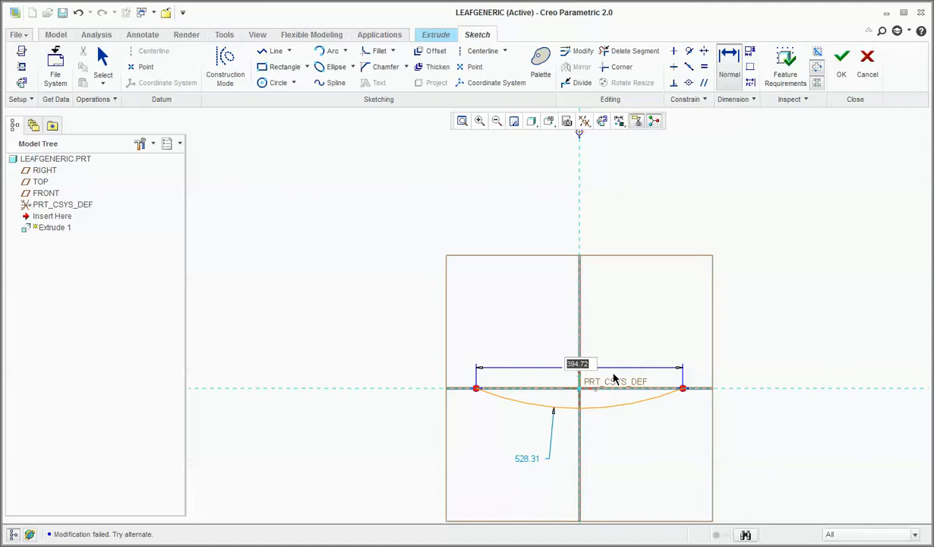
type("1100")
key("Return")
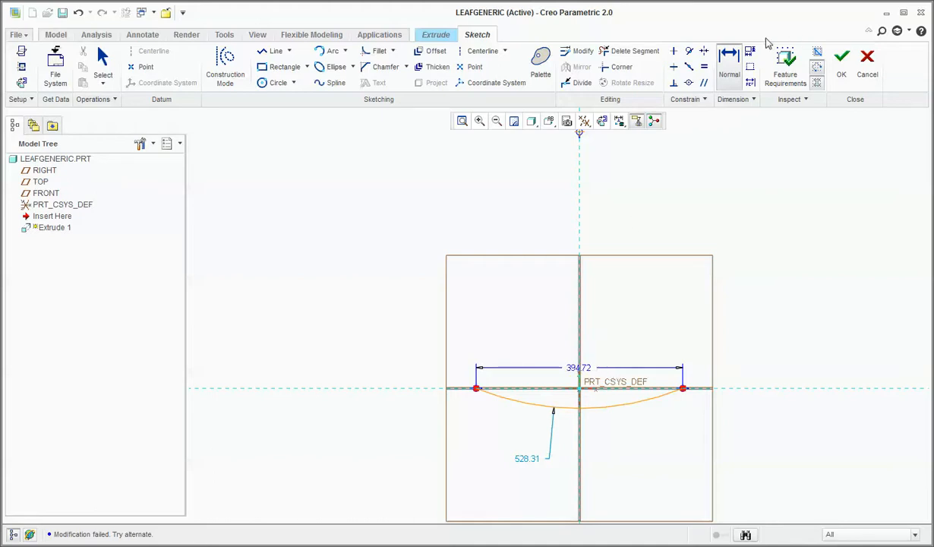
Dimension the vertical distance from the horizontal reference to the arc's centre beside the vertical reference, keeping its value.
left_click(730, 67)
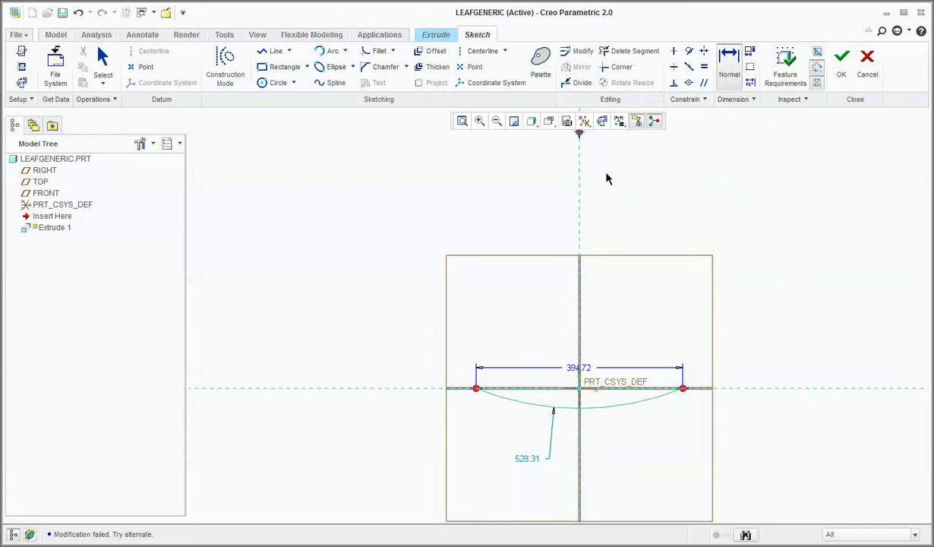
left_click(705, 388)
middle_click(633, 266)
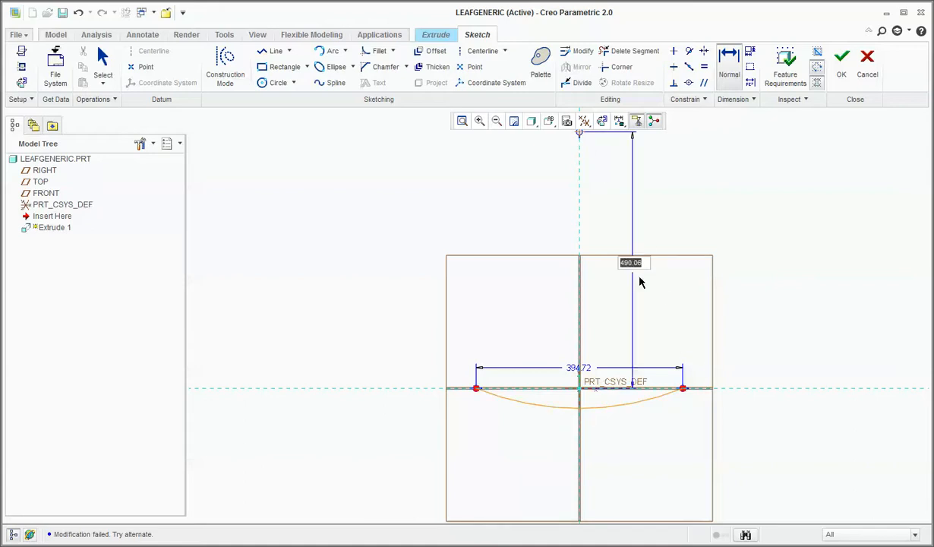
key("Return")
middle_click(686, 406)
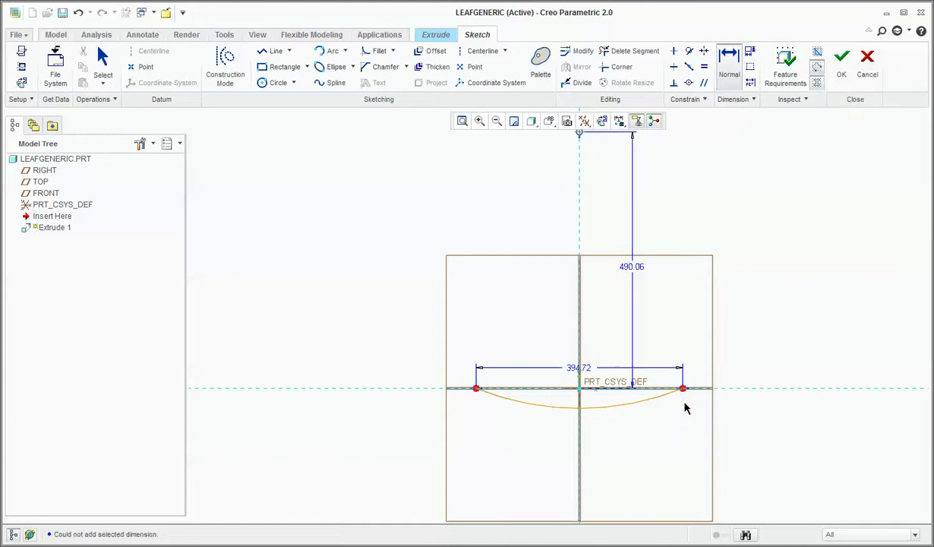
Stretch and flatten the arc freehand to an endpoint span of about 937 with its centre about 2703 above the horizontal reference.
left_click_drag(683, 390, 825, 392)
scroll(471, 415, "up", 2)
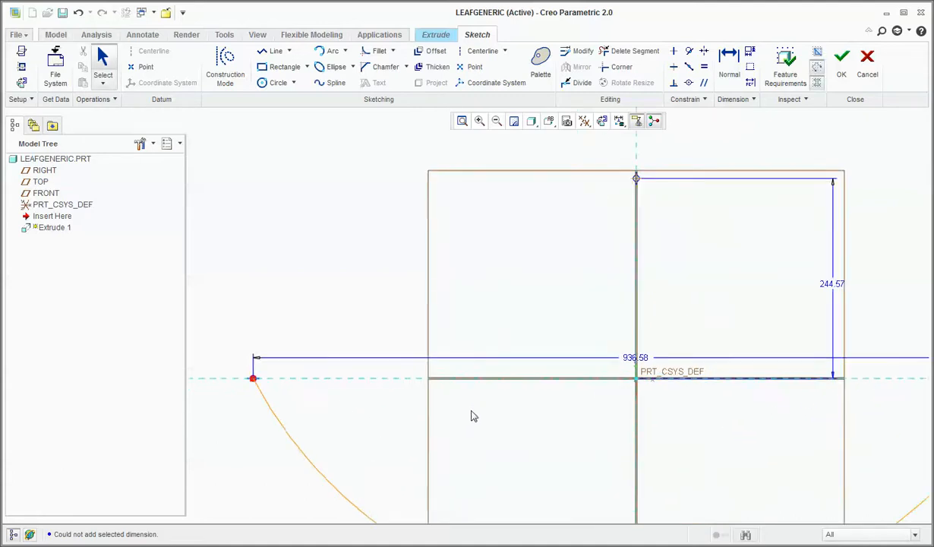
scroll(471, 415, "down", 3)
left_click_drag(540, 313, 539, 287)
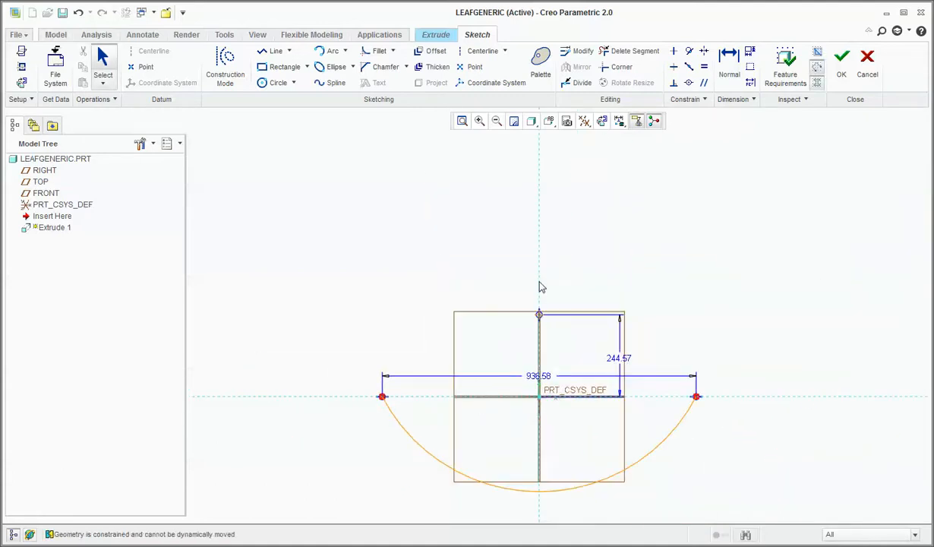
left_click(539, 313)
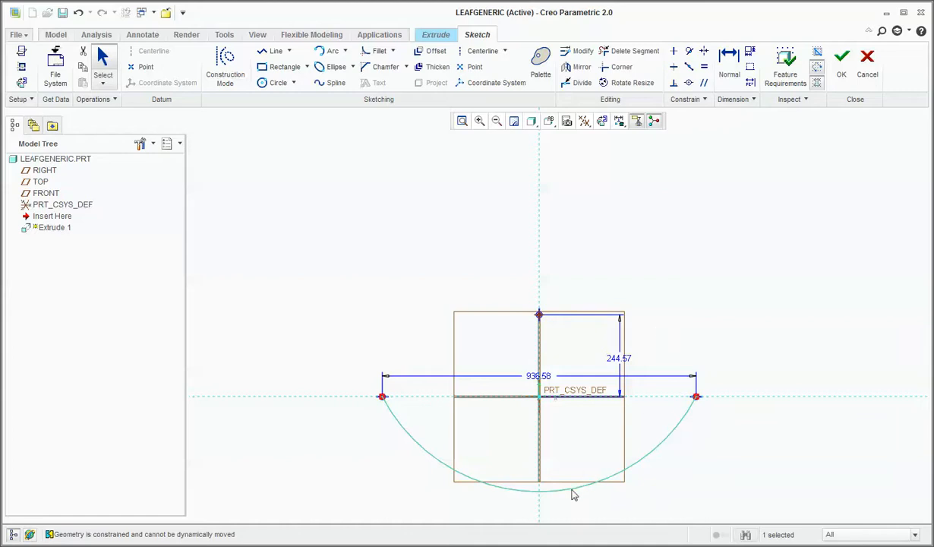
left_click_drag(572, 491, 573, 413)
scroll(559, 431, "up", 4)
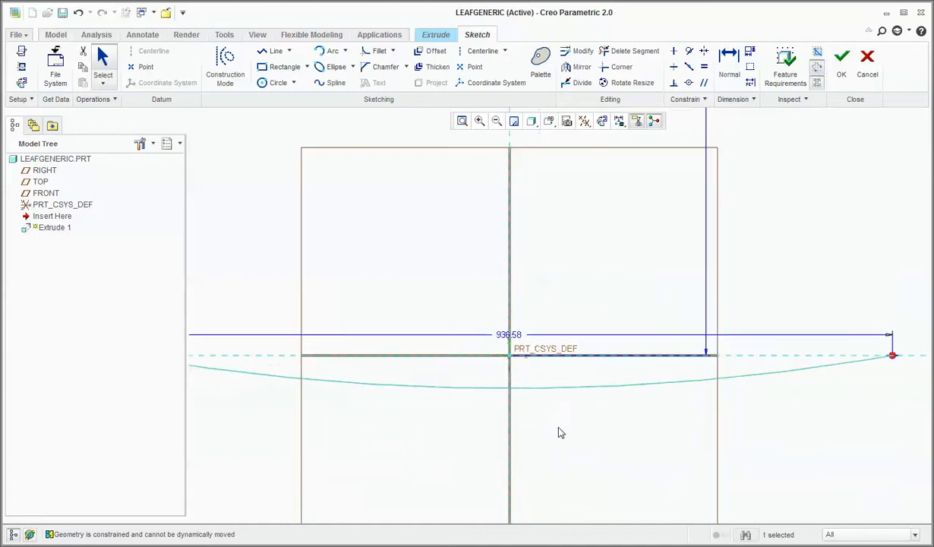
scroll(558, 432, "down", 5)
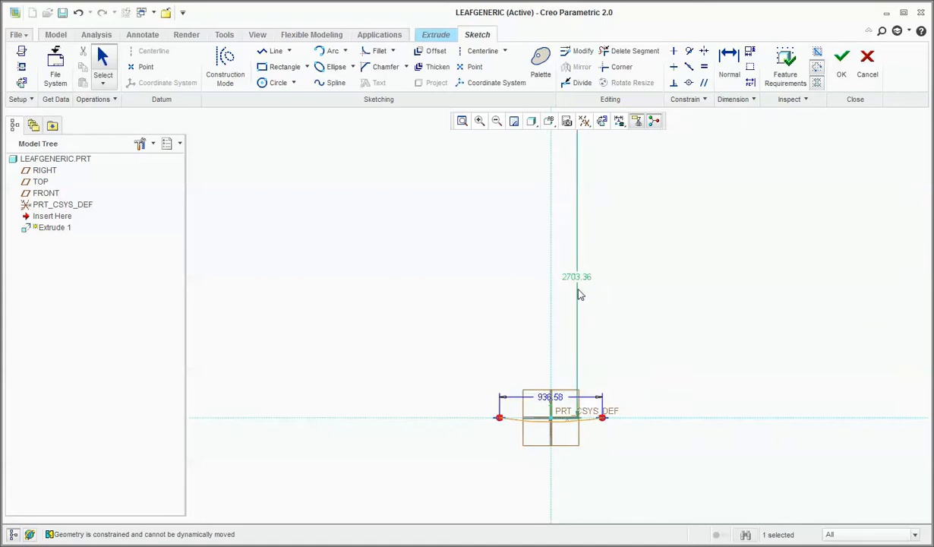
Set the horizontal distance between the arc's endpoints to 1100.
double_click(549, 395)
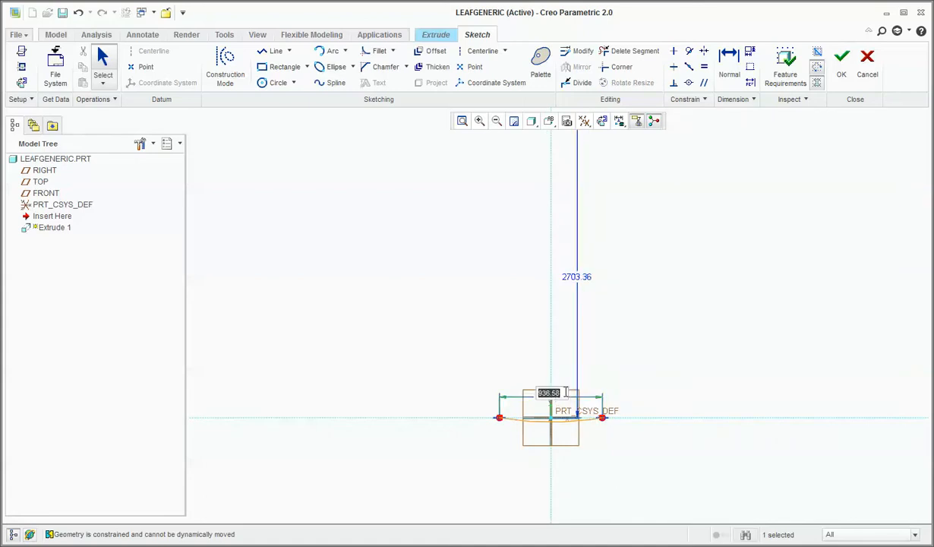
type("1100")
key("Return")
scroll(546, 420, "up", 5)
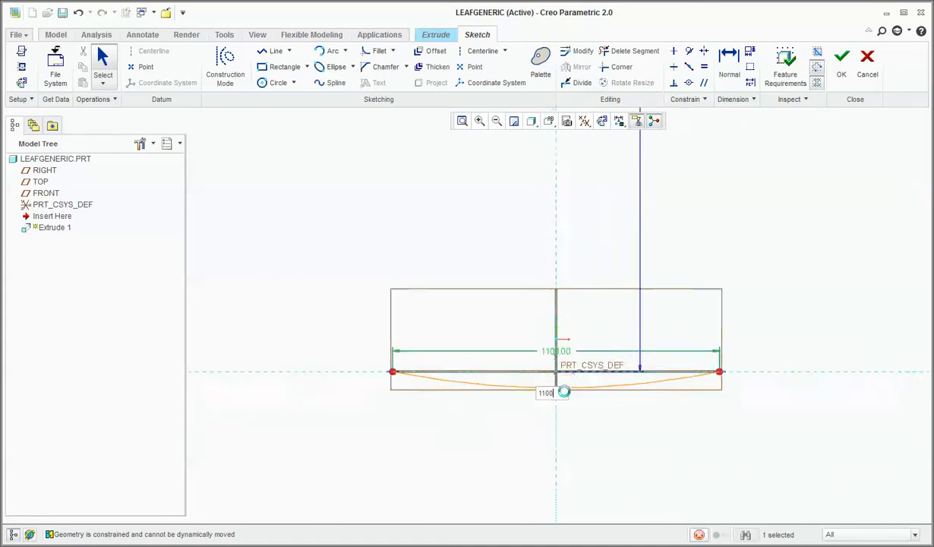
scroll(545, 420, "down", 5)
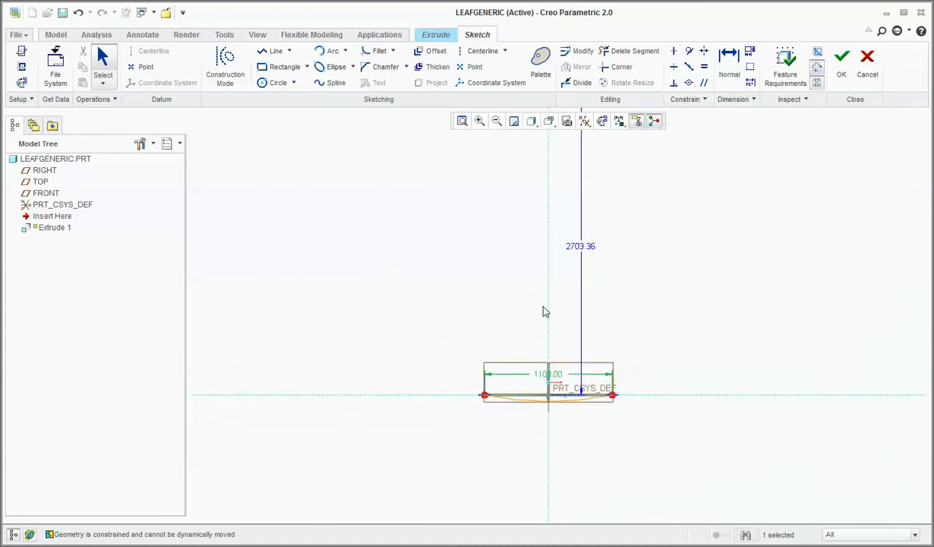
Set the vertical distance from the horizontal reference to the arc's centre to 2500.
double_click(576, 248)
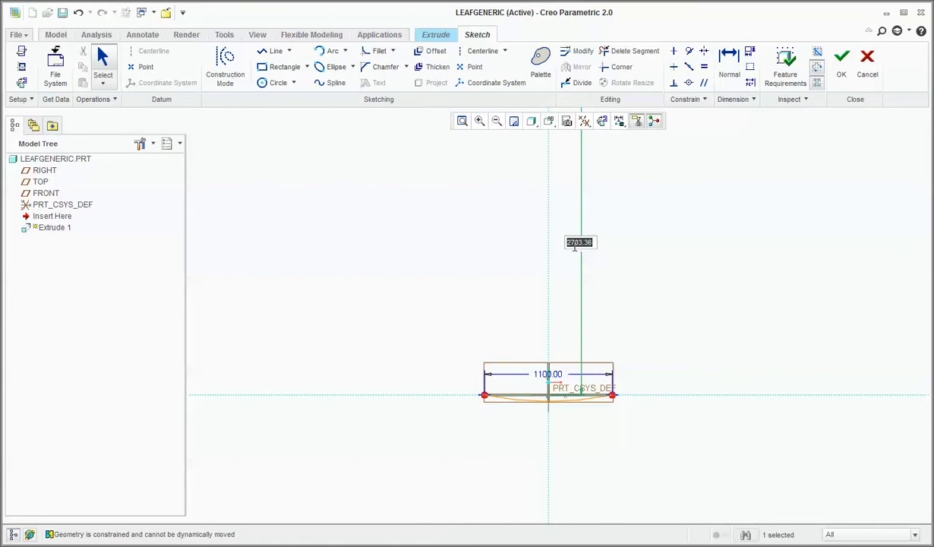
type("250")
key("Return")
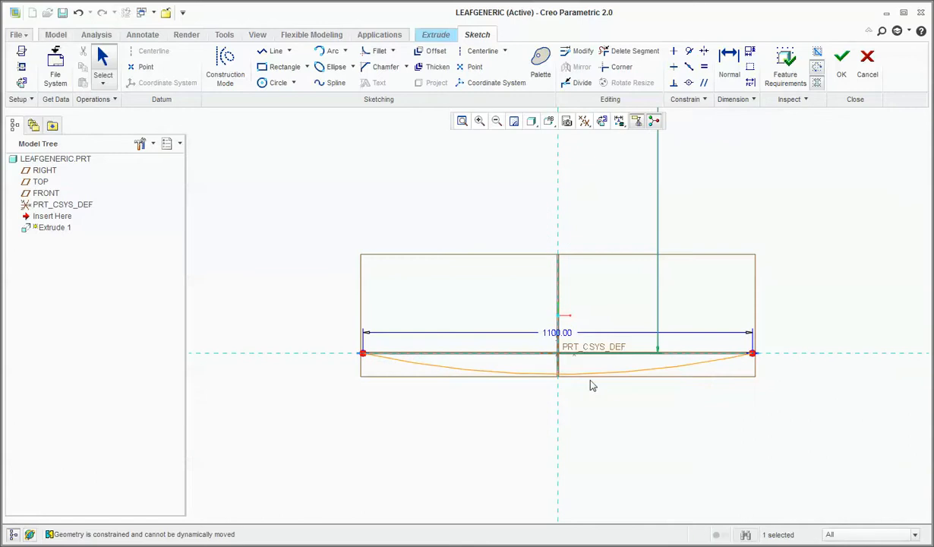
Examine the arc's curvature against its endpoint span and centre-height dimensions.
scroll(548, 469, "up", 3)
scroll(541, 419, "up", 2)
scroll(541, 418, "down", 3)
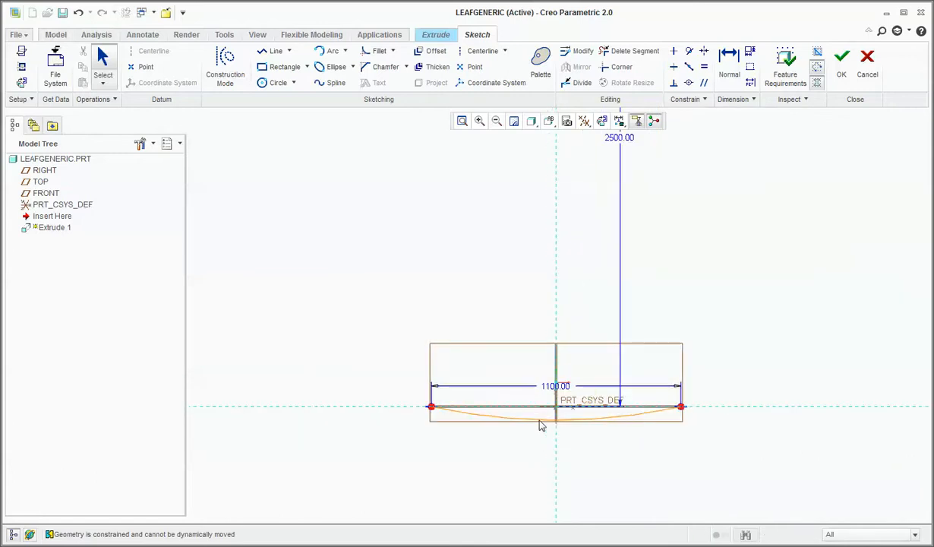
scroll(478, 417, "up", 4)
scroll(477, 417, "down", 5)
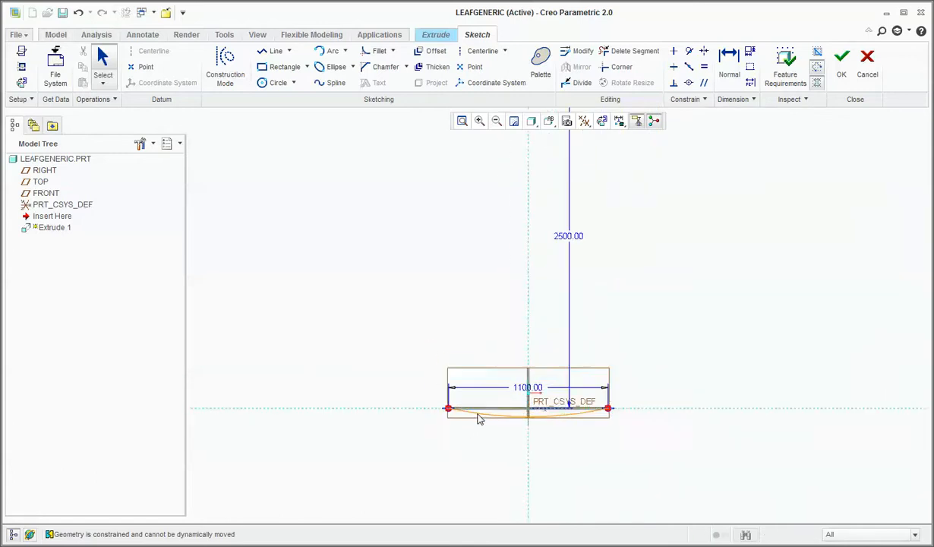
scroll(478, 419, "down", 1)
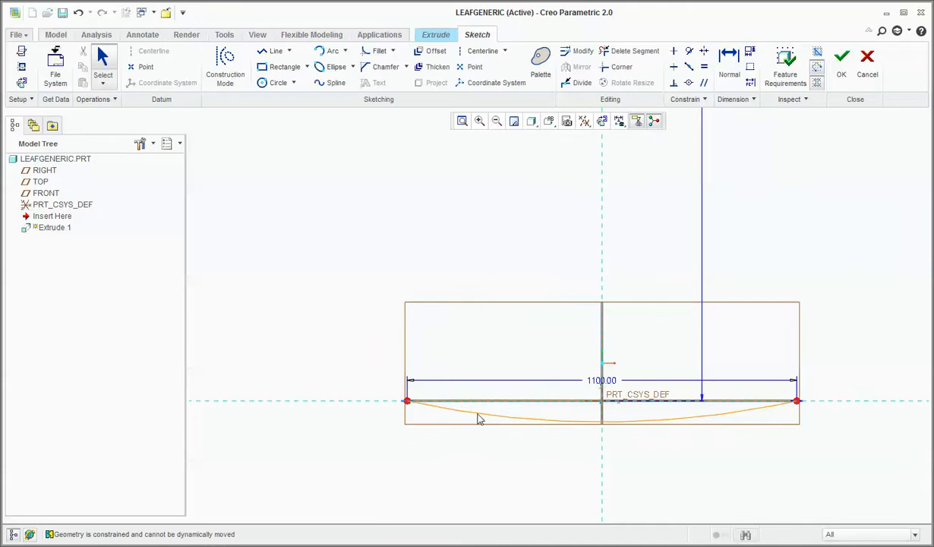
scroll(478, 417, "up", 4)
scroll(534, 386, "down", 1)
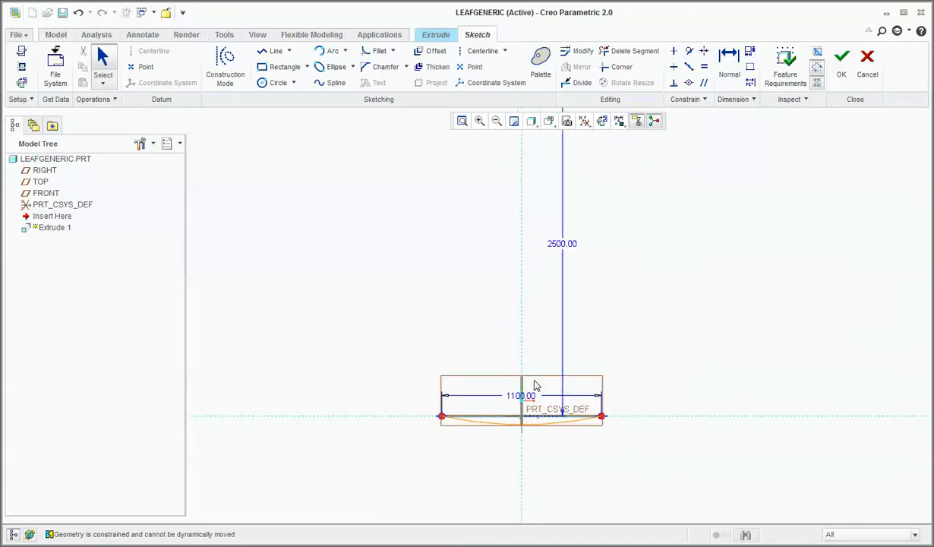
scroll(535, 385, "down", 2)
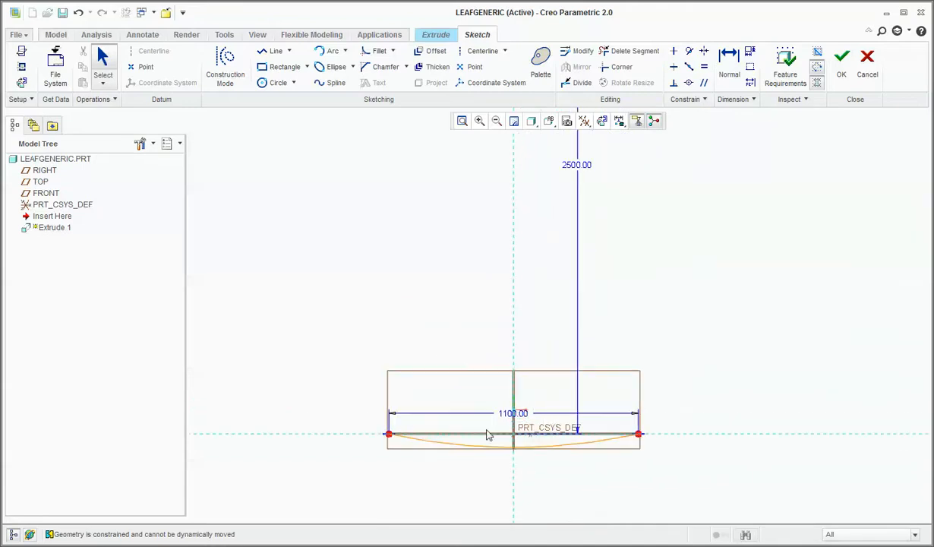
scroll(489, 434, "up", 4)
scroll(488, 435, "down", 1)
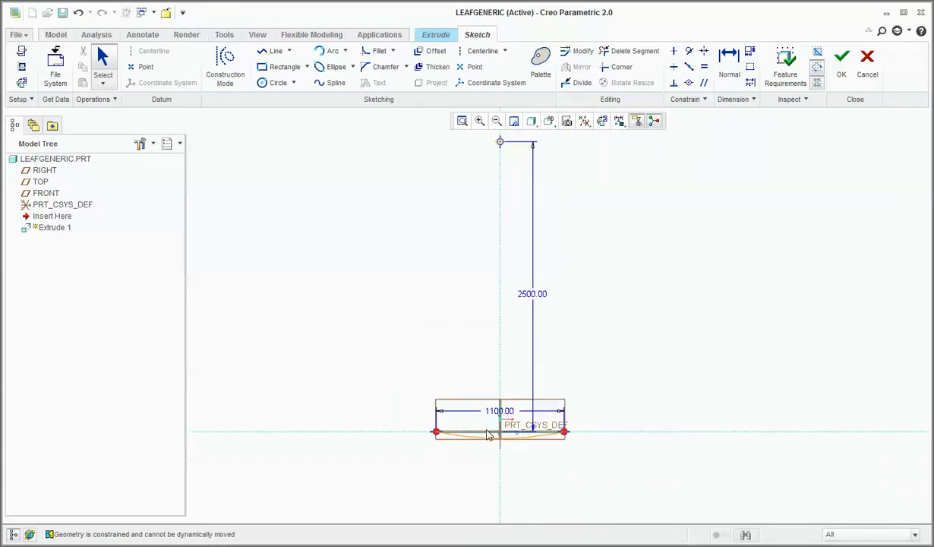
scroll(489, 435, "down", 1)
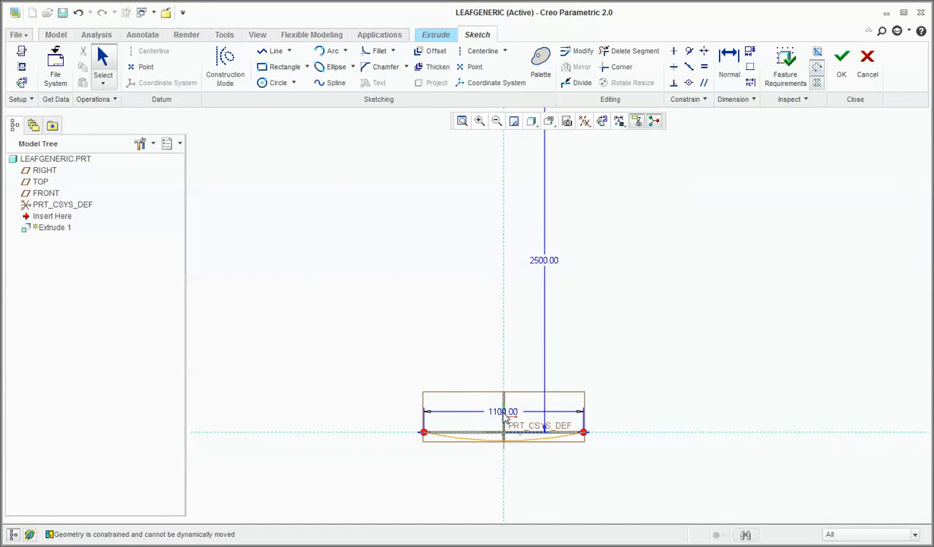
scroll(492, 456, "down", 2)
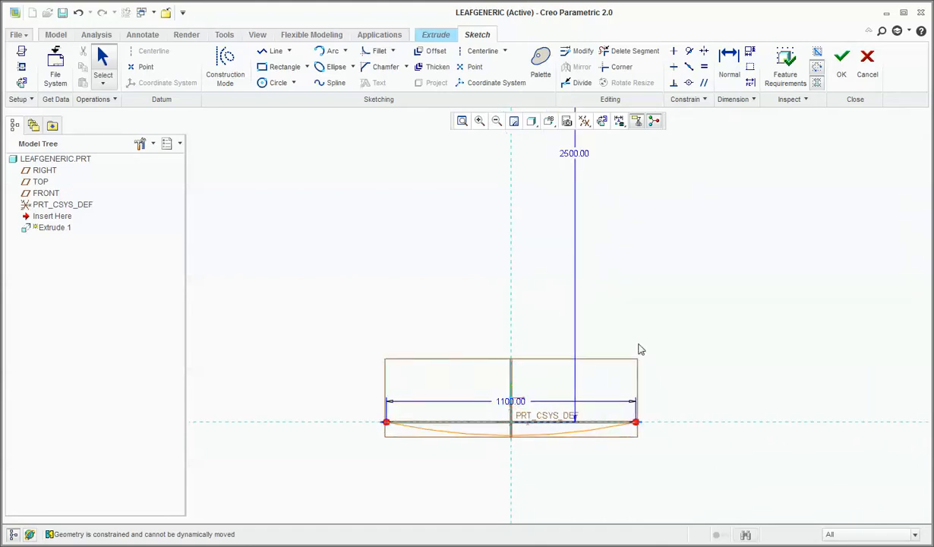
Add a radius dimension below the arc and resolve the conflict by converting the centre-height dimension to a reference dimension.
left_click(728, 68)
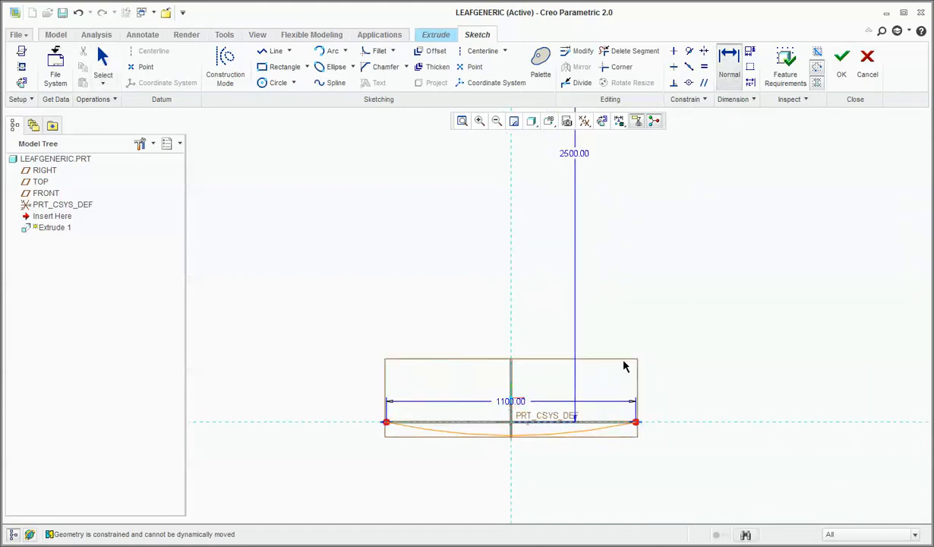
middle_click(586, 467)
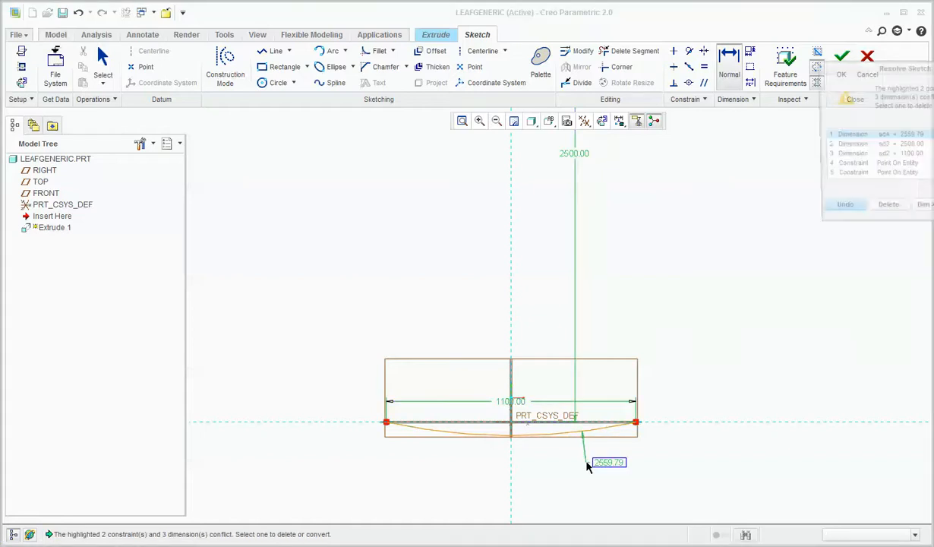
left_click(586, 156)
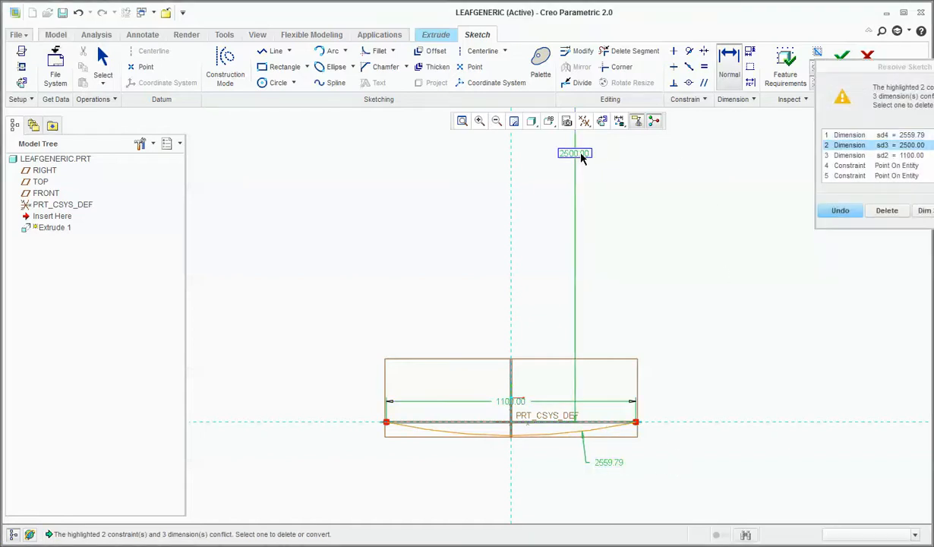
left_click(924, 216)
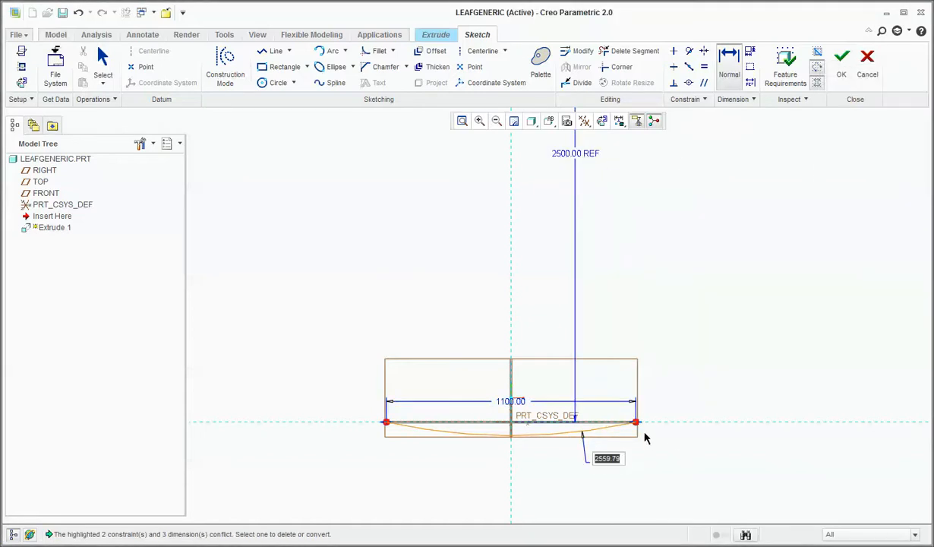
Set the arc's radius to 2500.
double_click(610, 462)
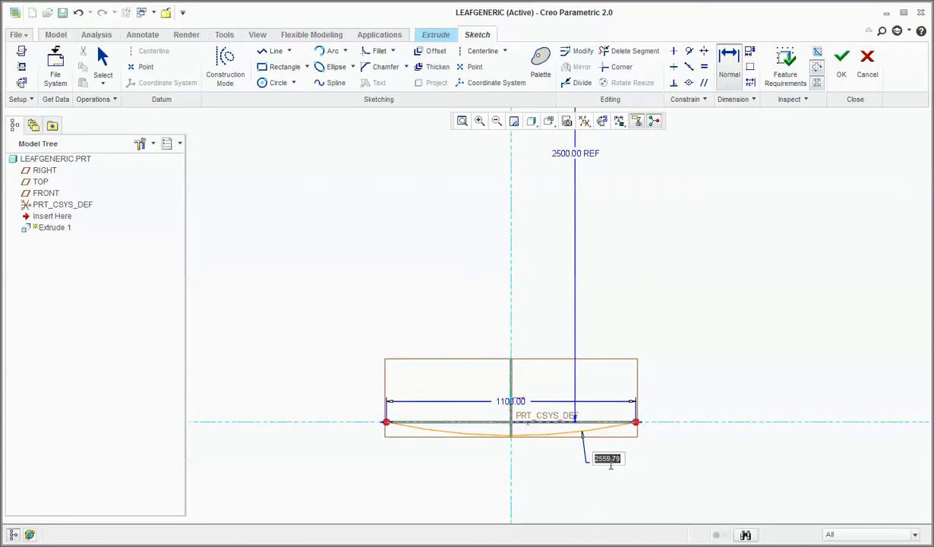
type("2500")
key("Return")
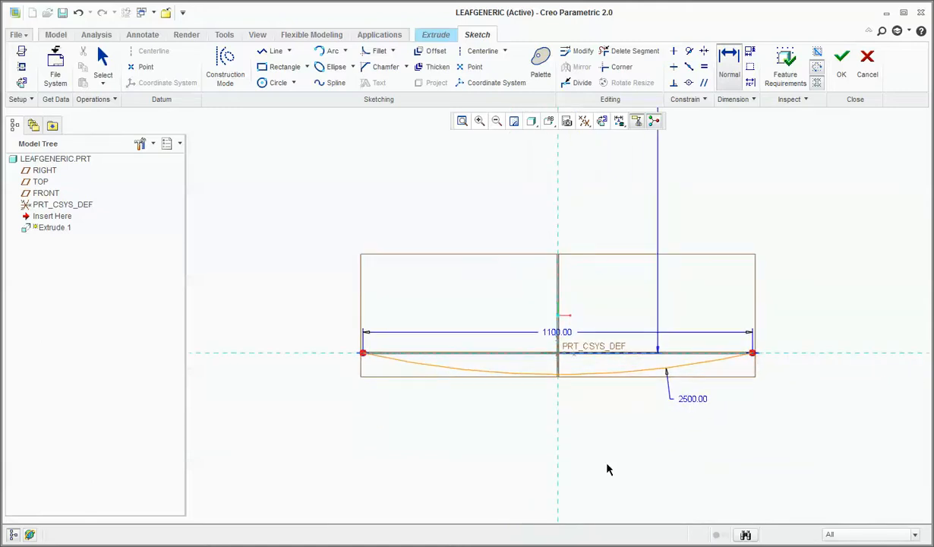
Delete the arc's endpoint span dimension and its reference centre-height dimension.
scroll(600, 452, "up", 4)
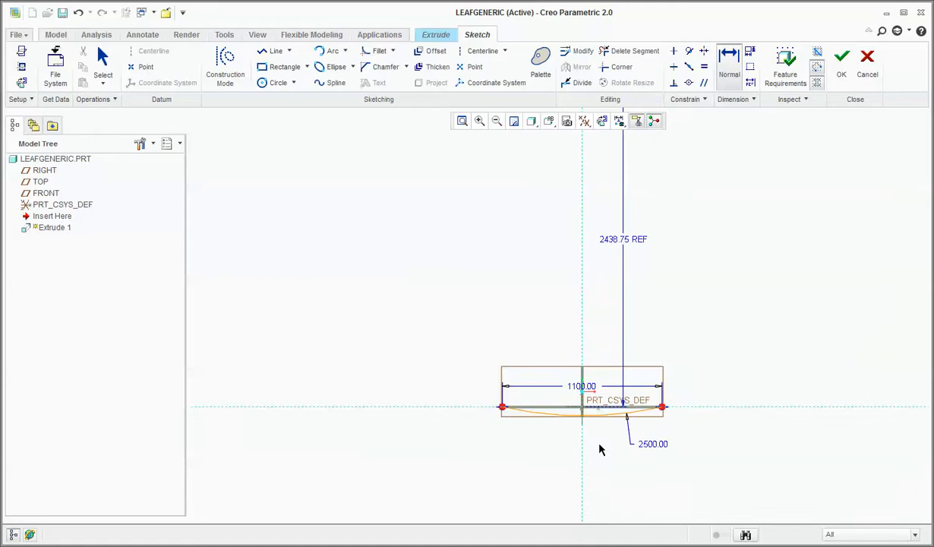
left_click(590, 389)
left_click(620, 242, "ctrl")
key("Delete")
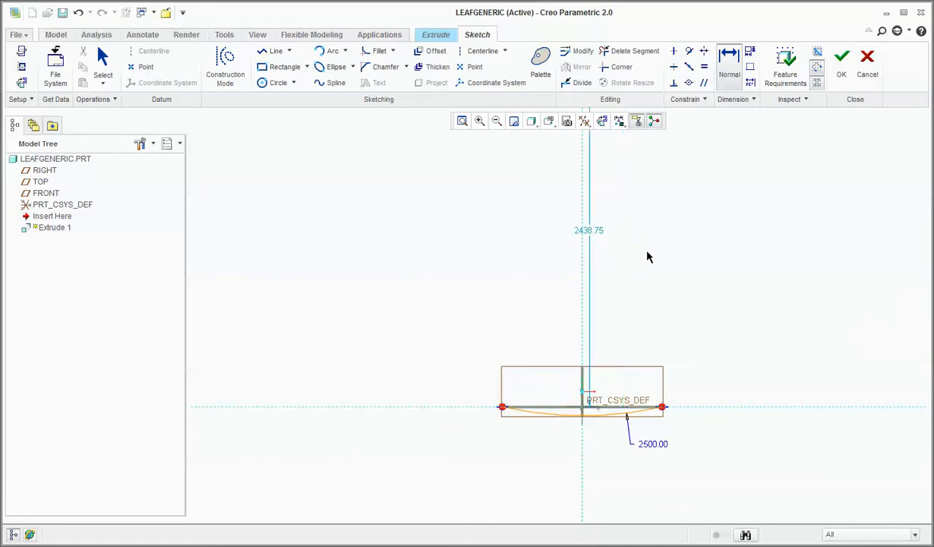
Make the weak centre-height dimension strong and set it to 2200.
right_click(592, 234)
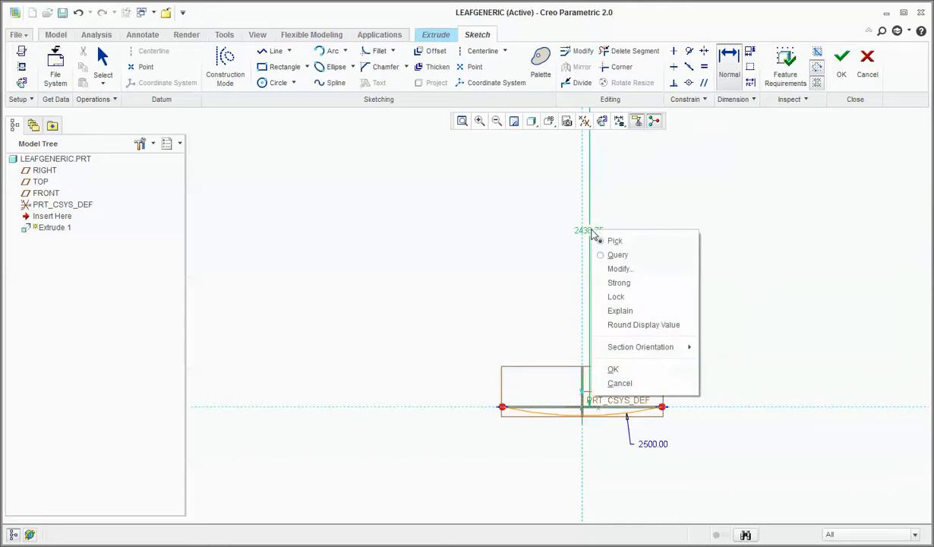
left_click(611, 278)
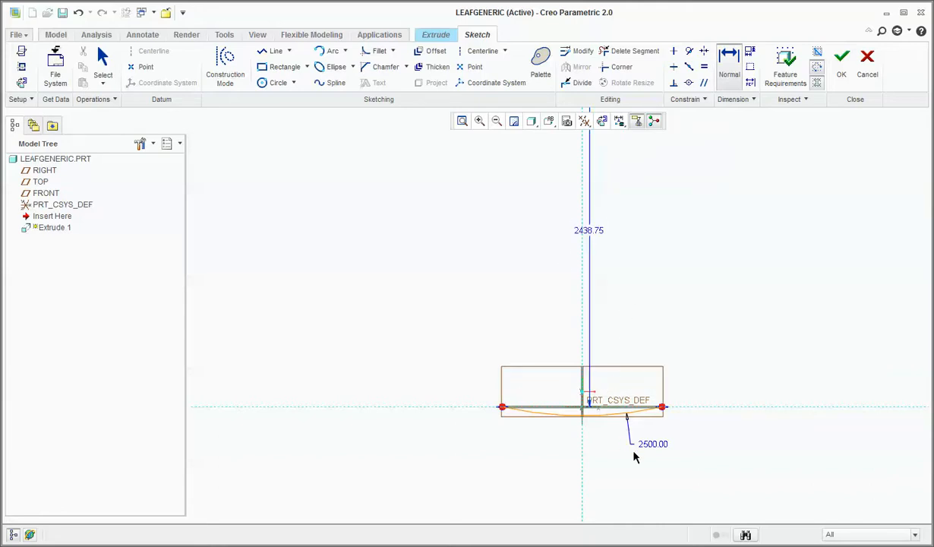
double_click(589, 232)
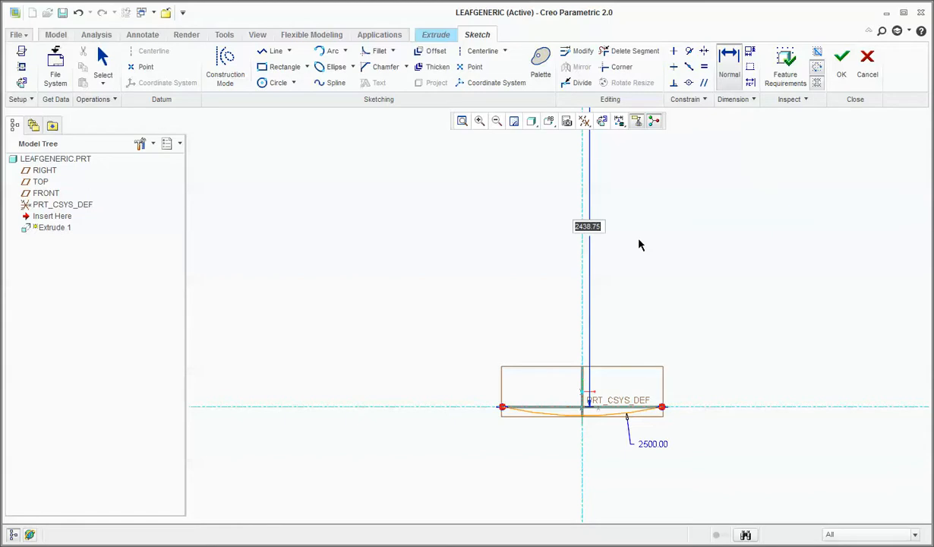
type("2200")
key("Return")
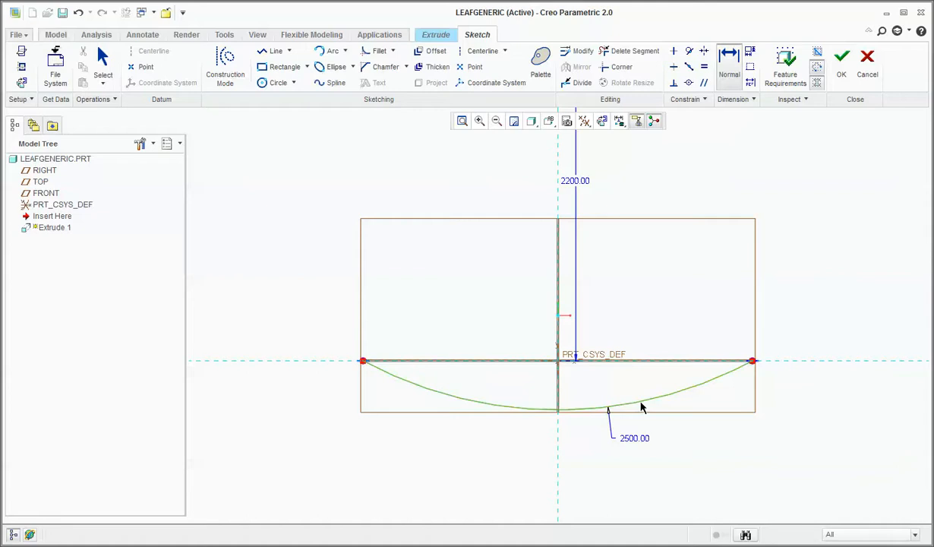
Try to add a second radius dimension to the arc, and undo the sketch edits back to an empty sketch.
middle_click(700, 425)
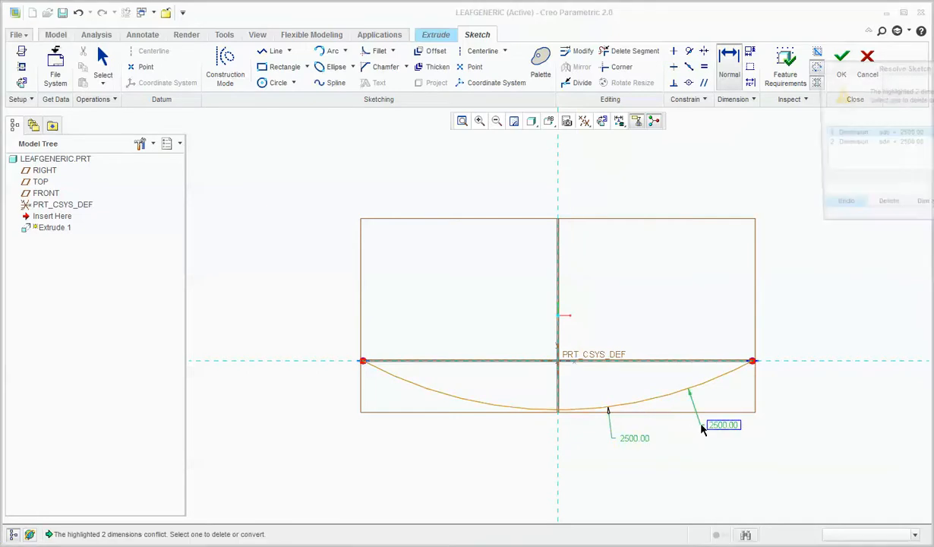
middle_click(682, 405)
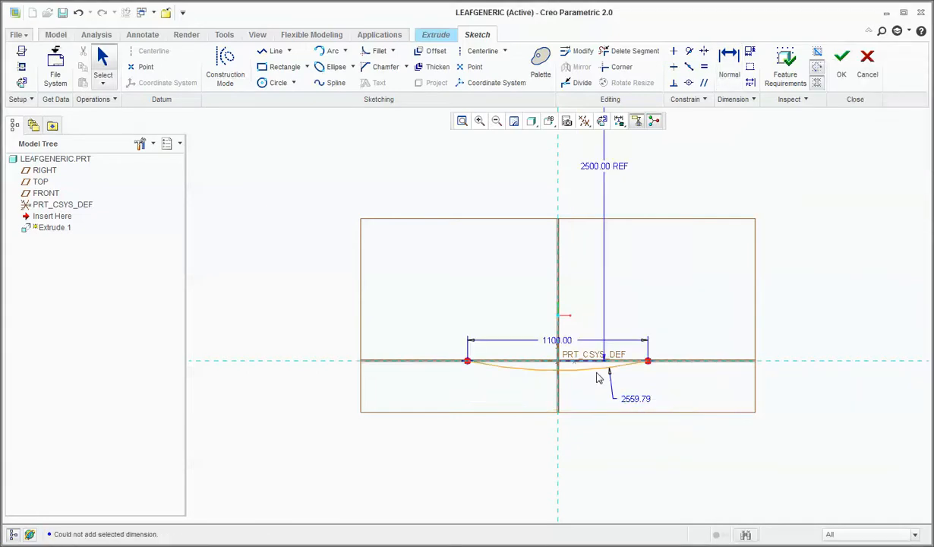
key("ctrl+z")
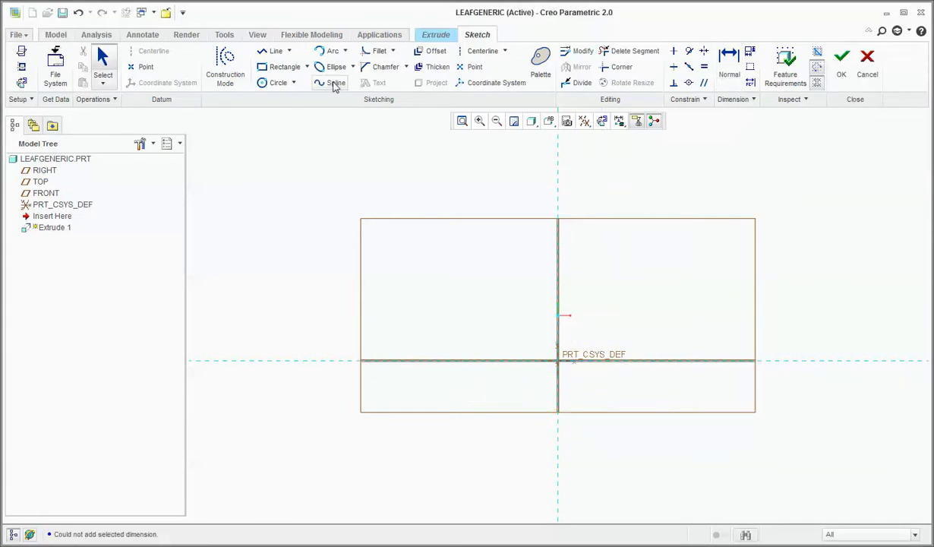
Sketch a shallow upward-opening three-point arc with level endpoints below the horizontal reference, with a radius of about 1700.
left_click(332, 51)
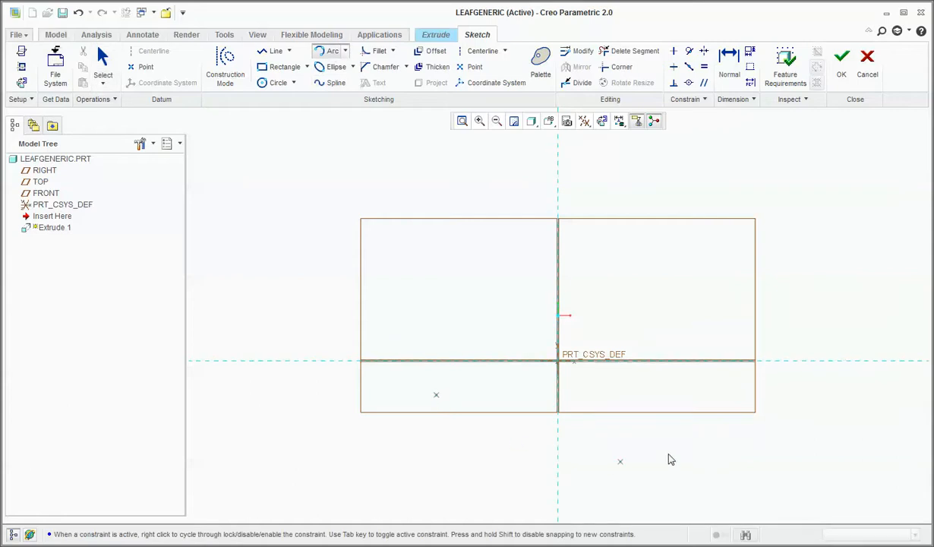
left_click(671, 394)
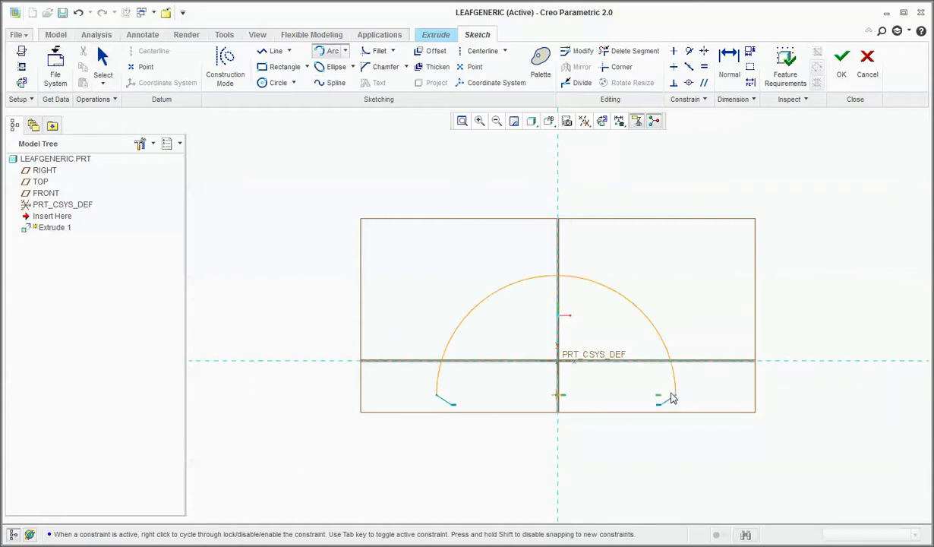
left_click(597, 424)
middle_click(612, 393)
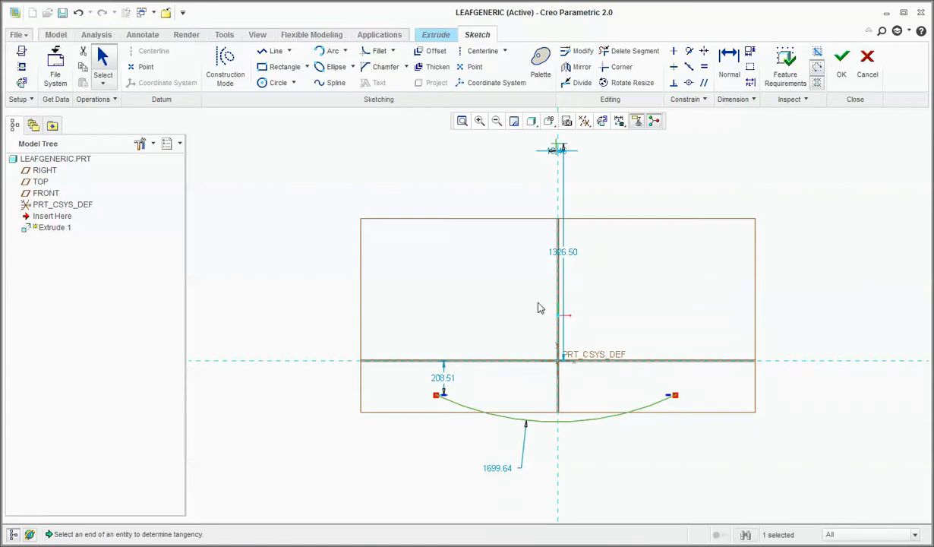
Constrain the arc's centre point to be coincident with the vertical reference.
scroll(577, 265, "down", 1)
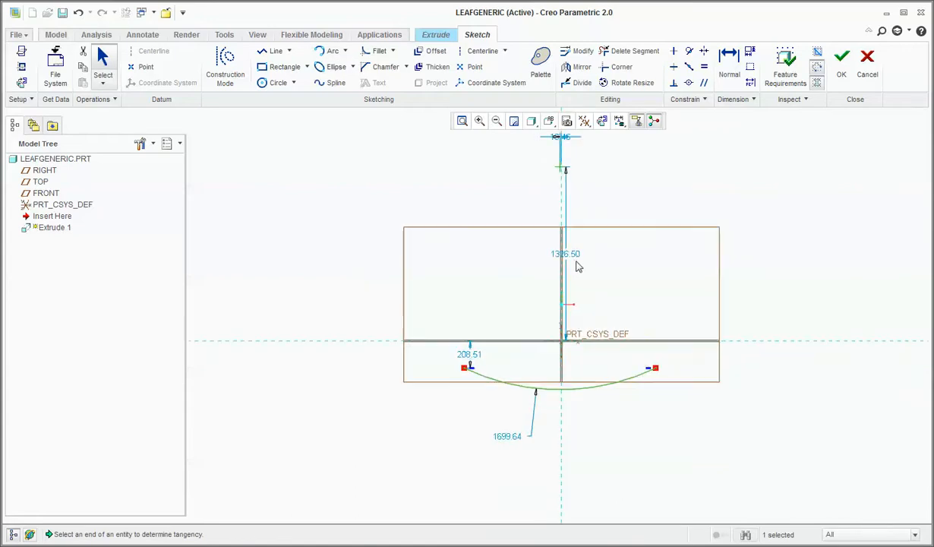
scroll(577, 267, "down", 1)
scroll(580, 261, "up", 5)
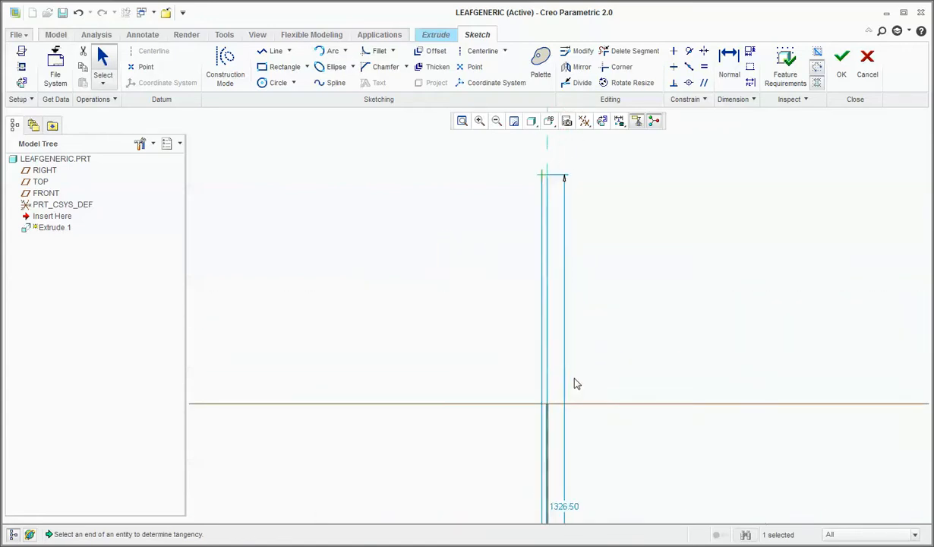
scroll(574, 382, "down", 2)
scroll(567, 403, "down", 2)
scroll(563, 388, "up", 3)
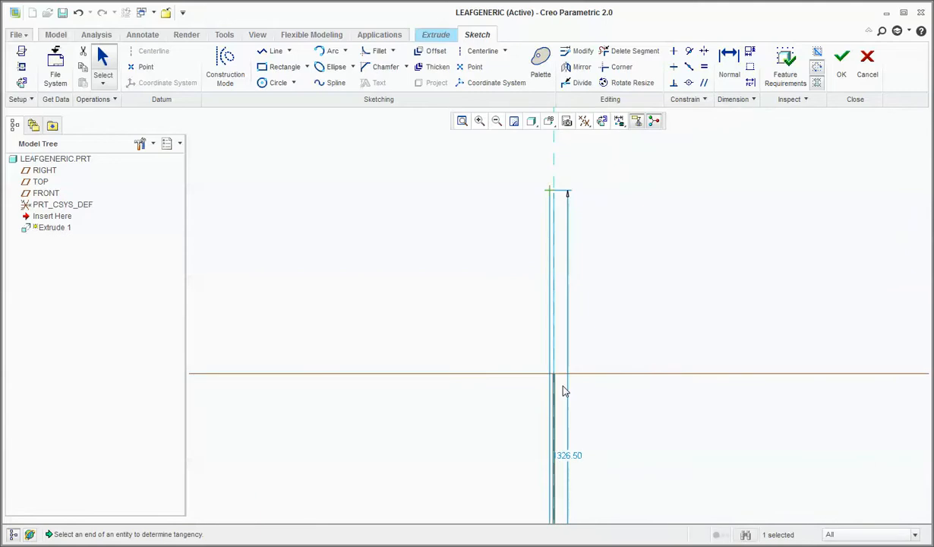
scroll(563, 389, "down", 1)
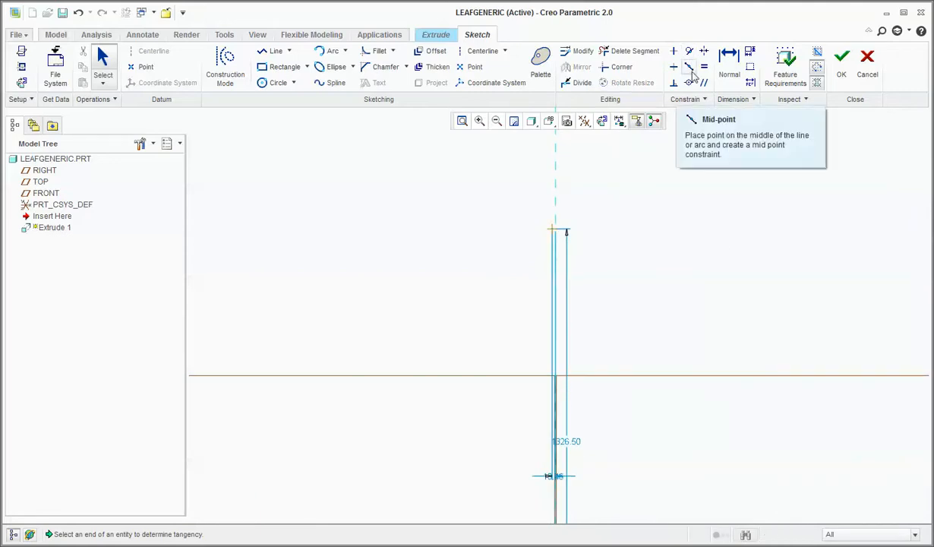
left_click(689, 82)
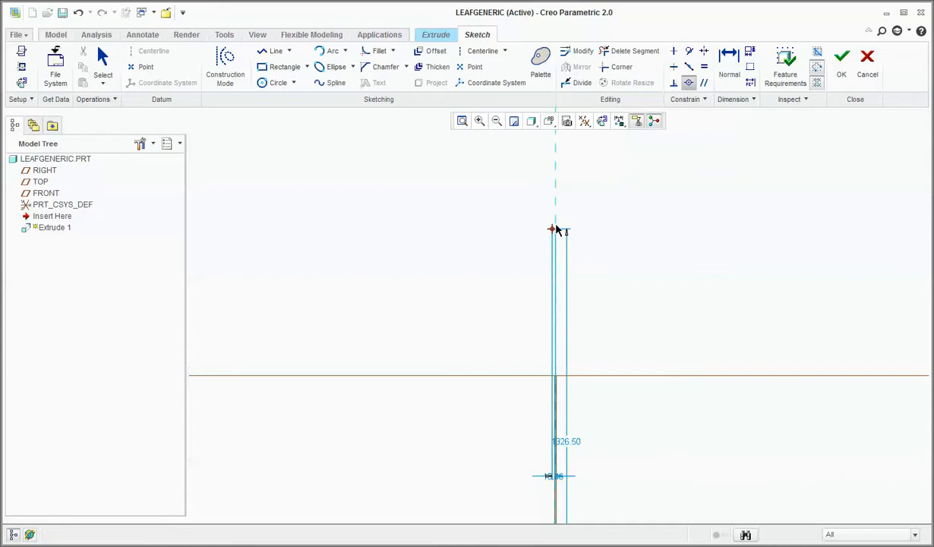
scroll(559, 226, "down", 5)
scroll(562, 334, "up", 3)
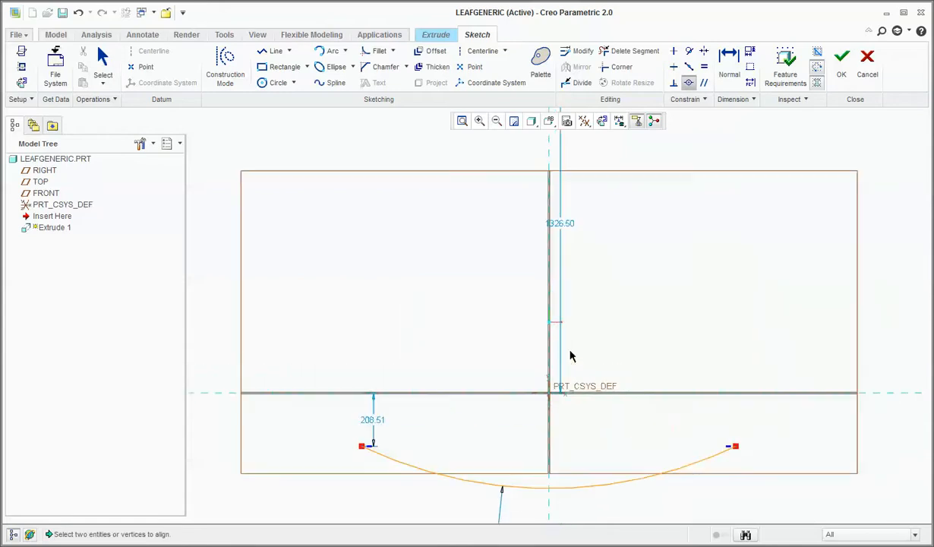
scroll(529, 257, "down", 1)
scroll(530, 256, "up", 3)
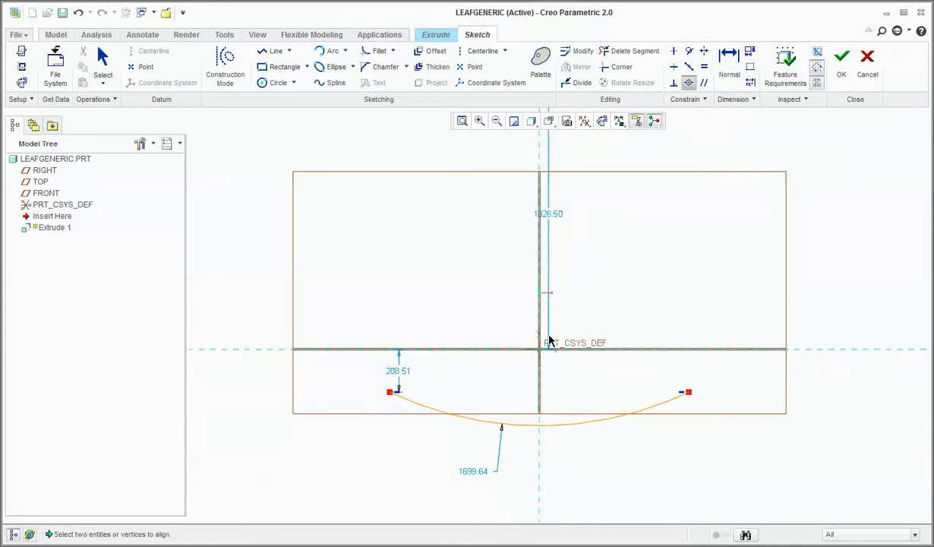
middle_click(570, 287)
Try to enter a new value for the arc's weak centre-height dimension.
left_click(549, 221)
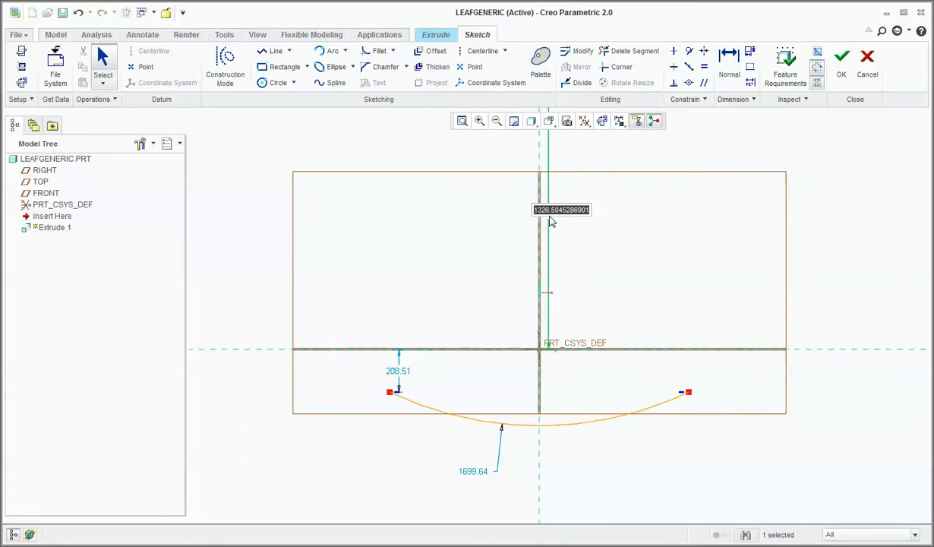
type("250")
key("Return")
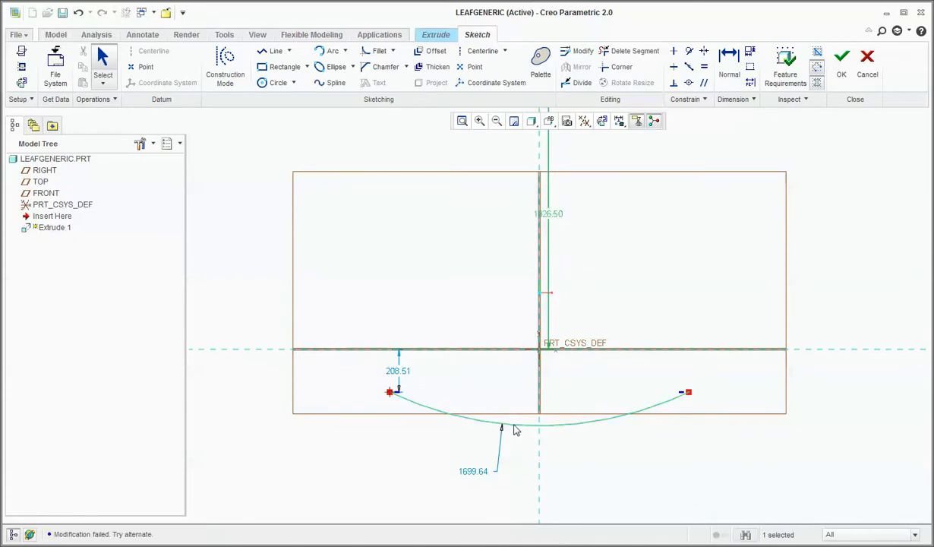
Reshape the arc to a radius of about 1606 and dimension its endpoint-to-endpoint span as 1100.
mouse_move(513, 431)
left_mouse_down()
mouse_move(517, 417)
mouse_move(505, 406)
left_mouse_up()
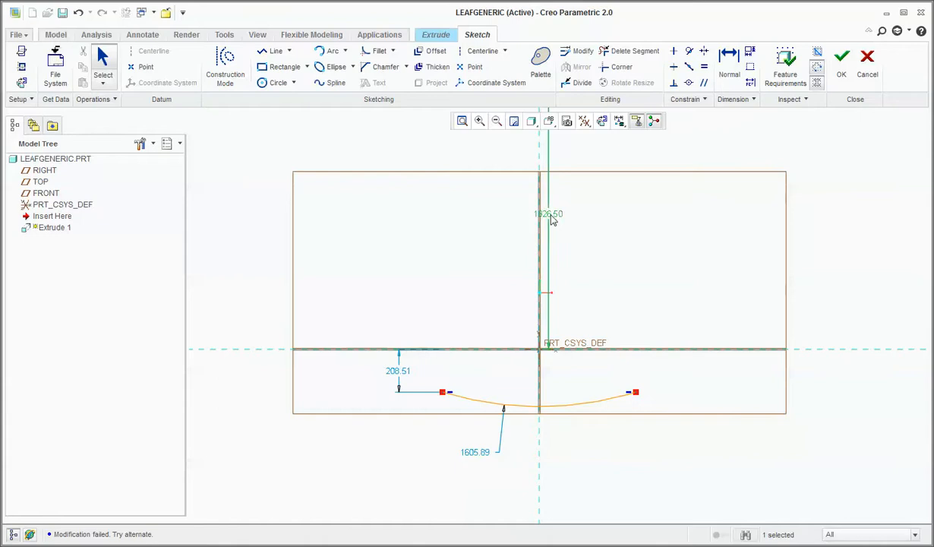
left_click(722, 76)
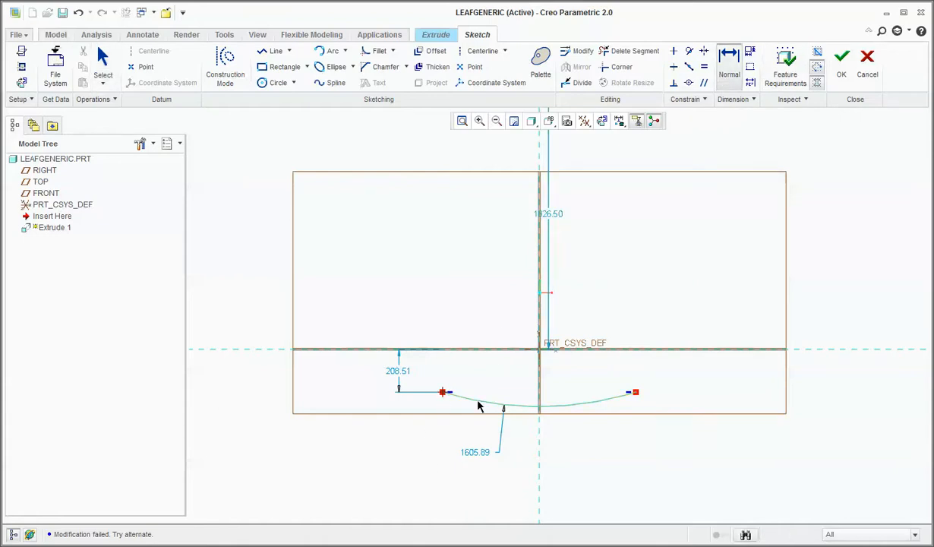
middle_click(565, 372)
type("1100")
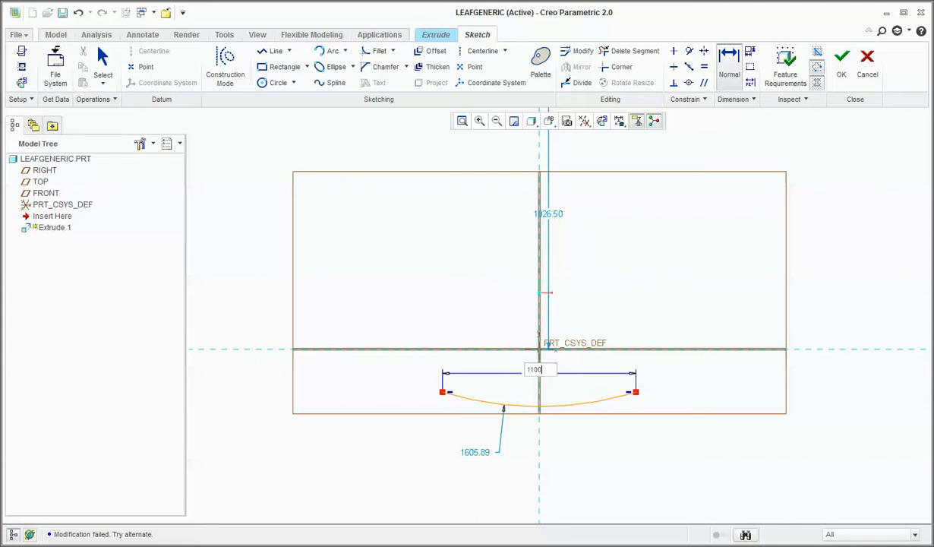
key("Return")
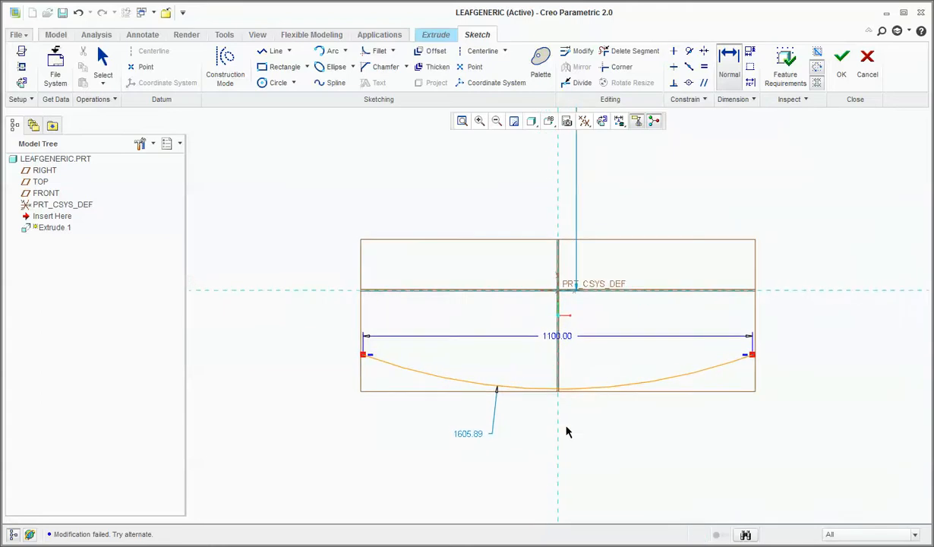
Set the height of the arc's centre above the horizontal reference to 2500.
scroll(492, 472, "down", 5)
scroll(494, 383, "up", 2)
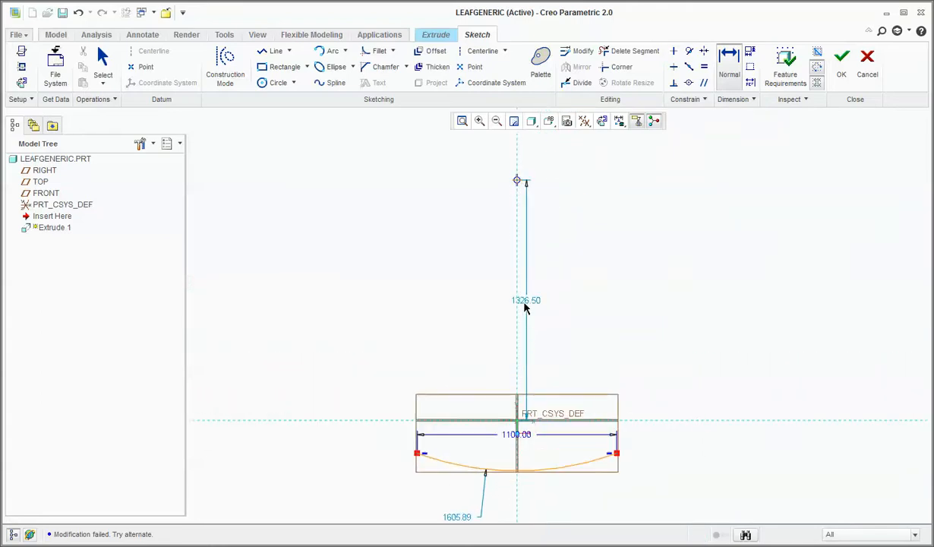
double_click(526, 302)
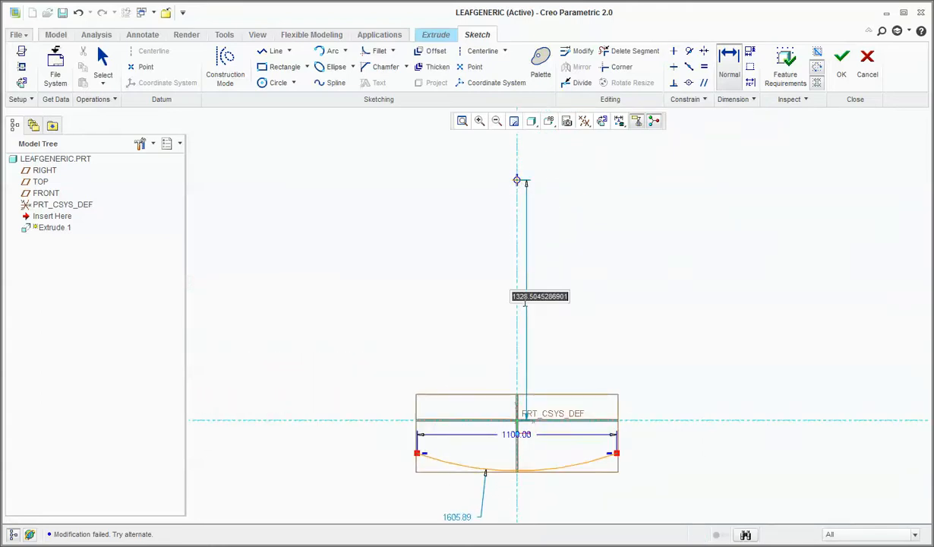
type("2500")
key("Return")
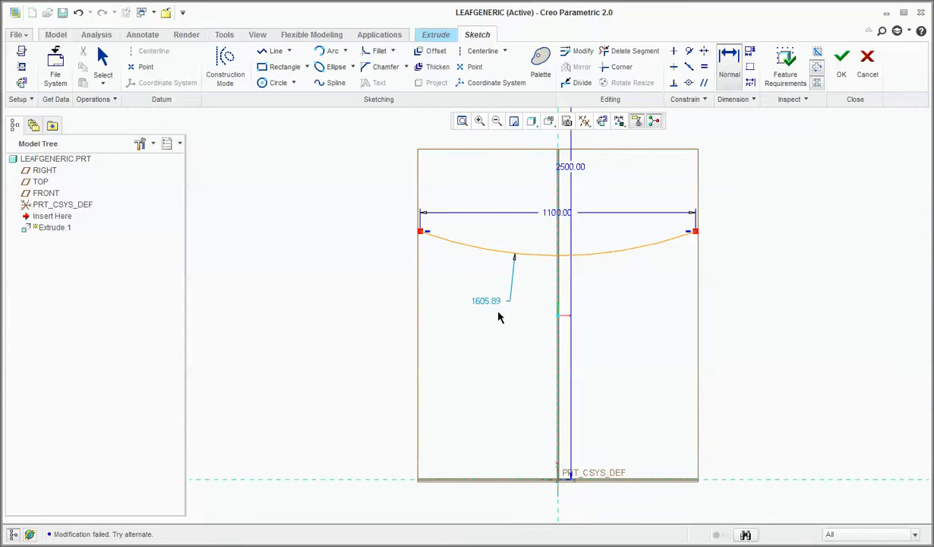
Set the arc's radius to 2800 and finish the sketch.
double_click(486, 301)
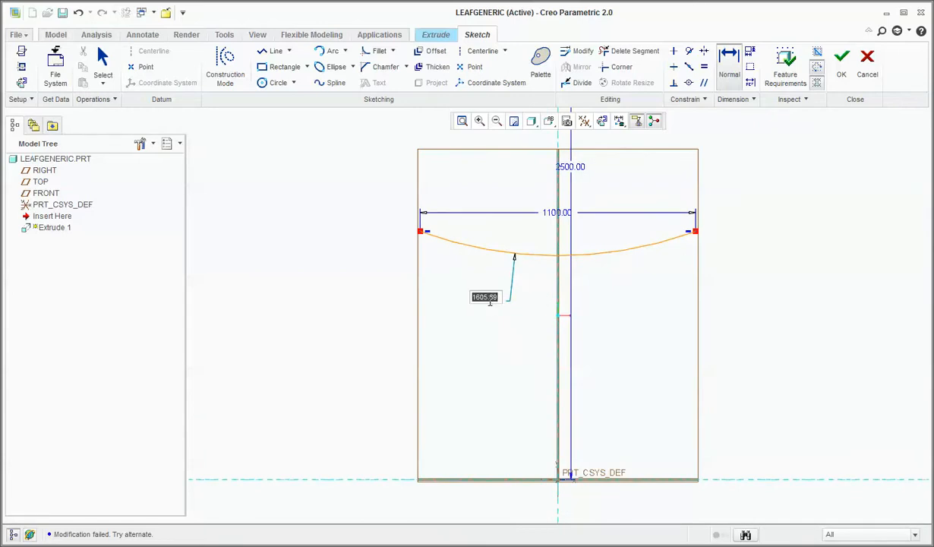
type("2800")
key("Return")
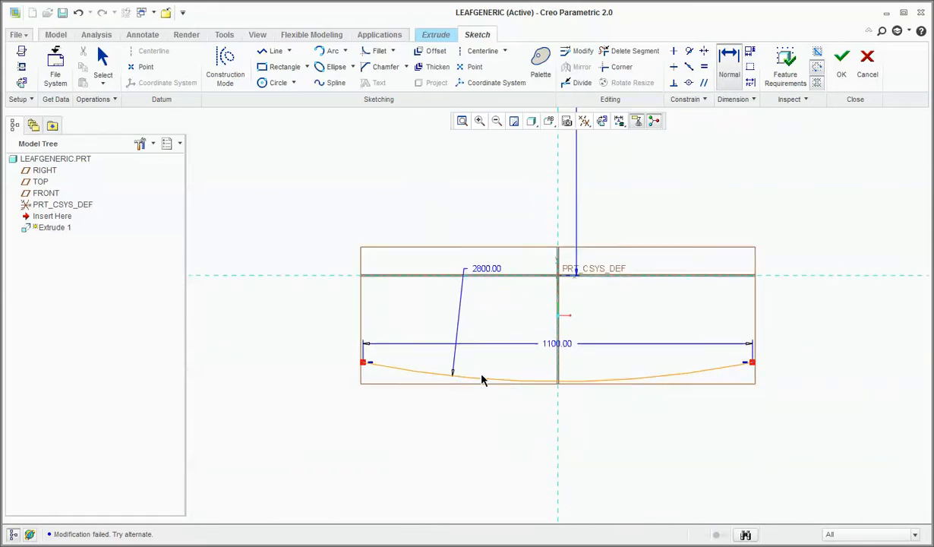
scroll(482, 383, "down", 5)
scroll(481, 414, "up", 3)
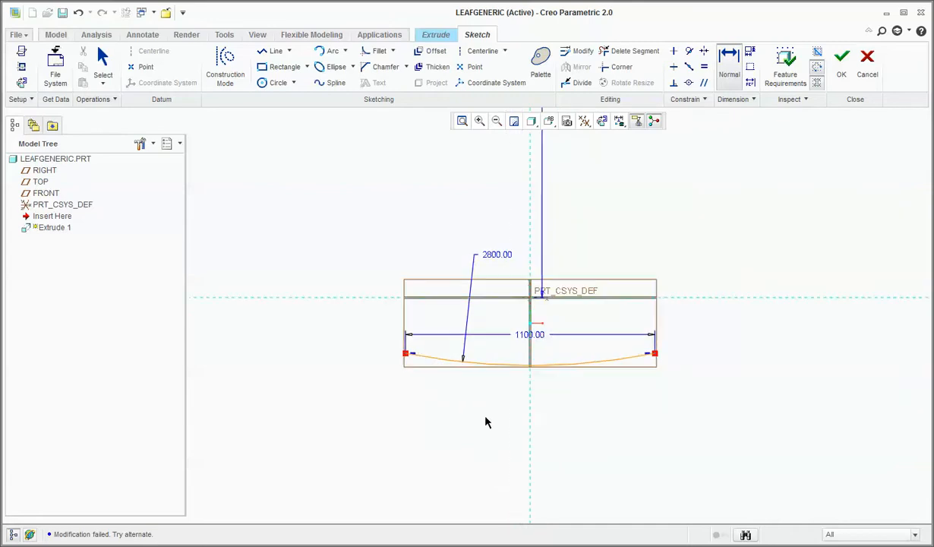
scroll(512, 444, "down", 1)
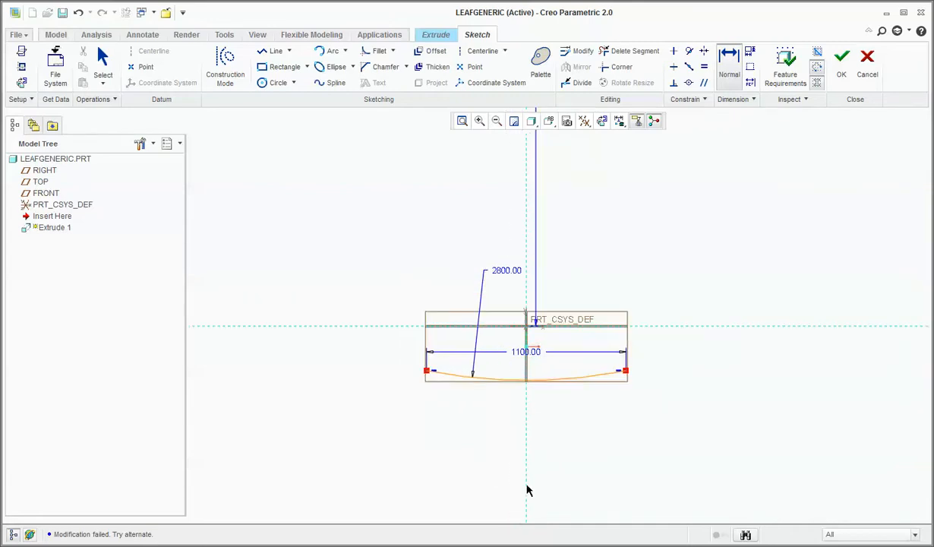
scroll(529, 490, "down", 2)
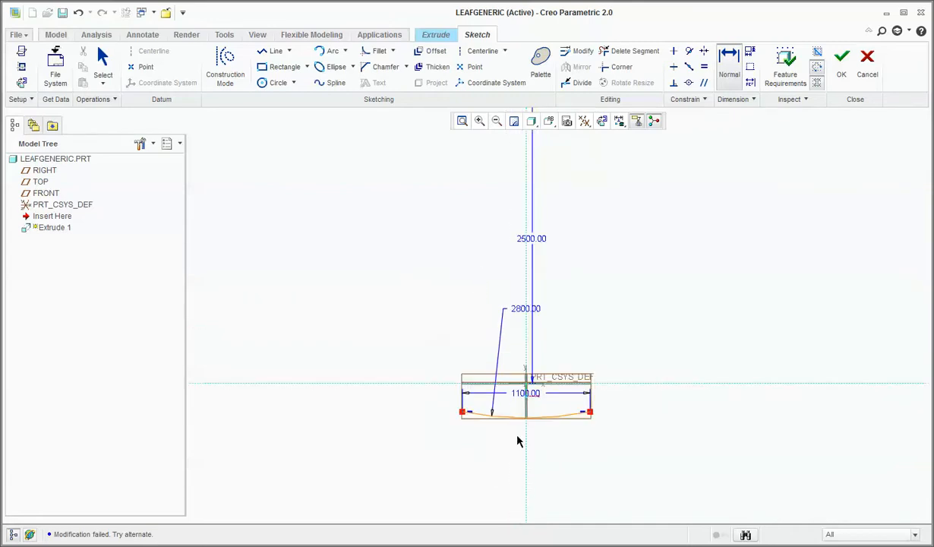
left_click(538, 240)
left_click(842, 69)
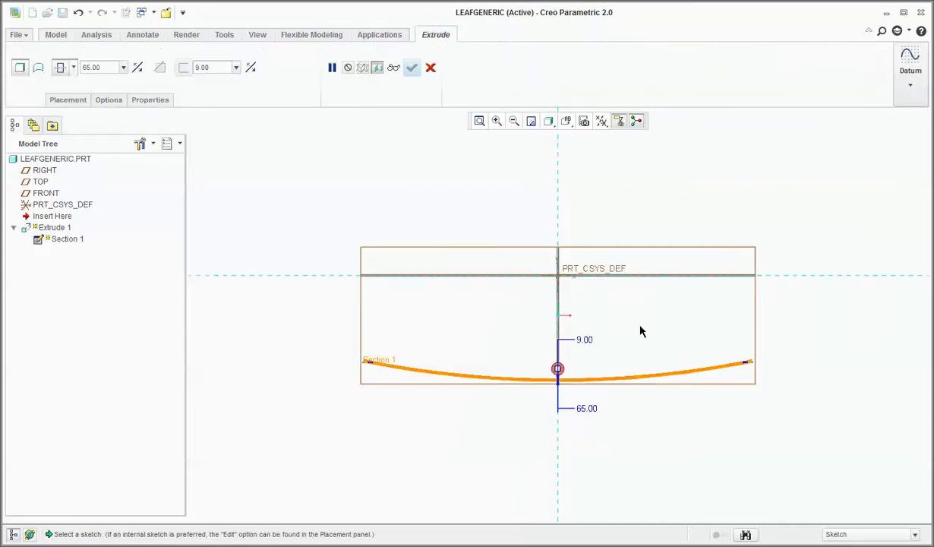
Flip the extrusion's wall thickness to the convex underside of the arc and complete the feature.
mouse_move(636, 353)
middle_mouse_down()
mouse_move(646, 375)
mouse_move(669, 385)
mouse_move(690, 361)
middle_mouse_up()
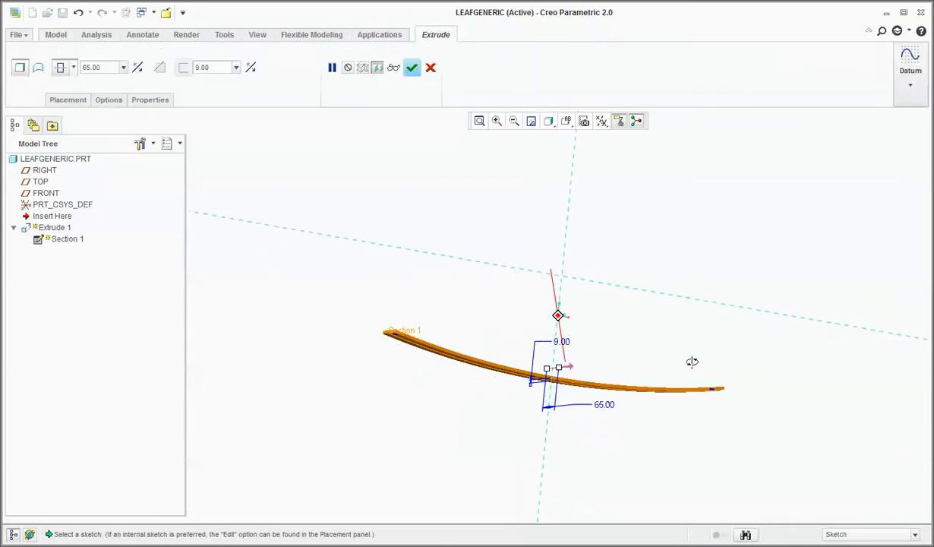
scroll(410, 403, "down", 3)
scroll(405, 400, "up", 5)
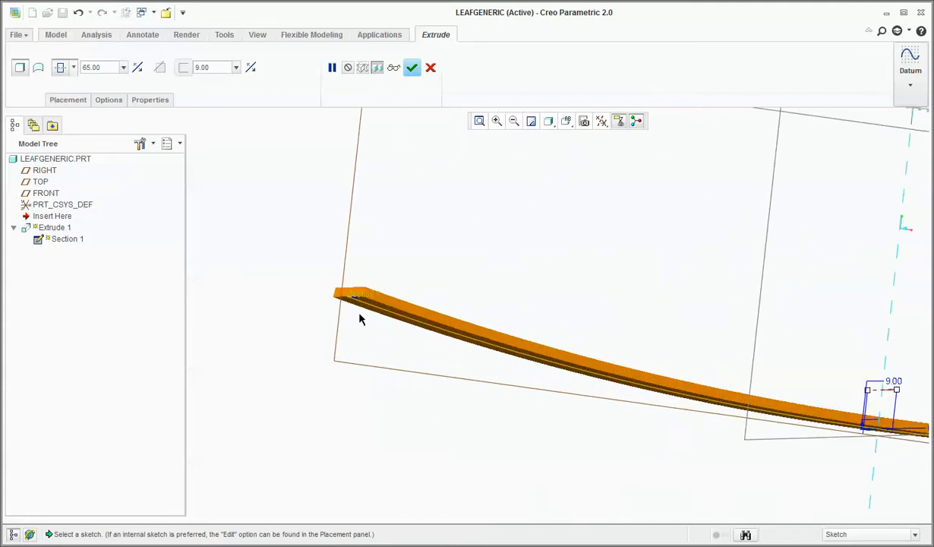
left_click(251, 69)
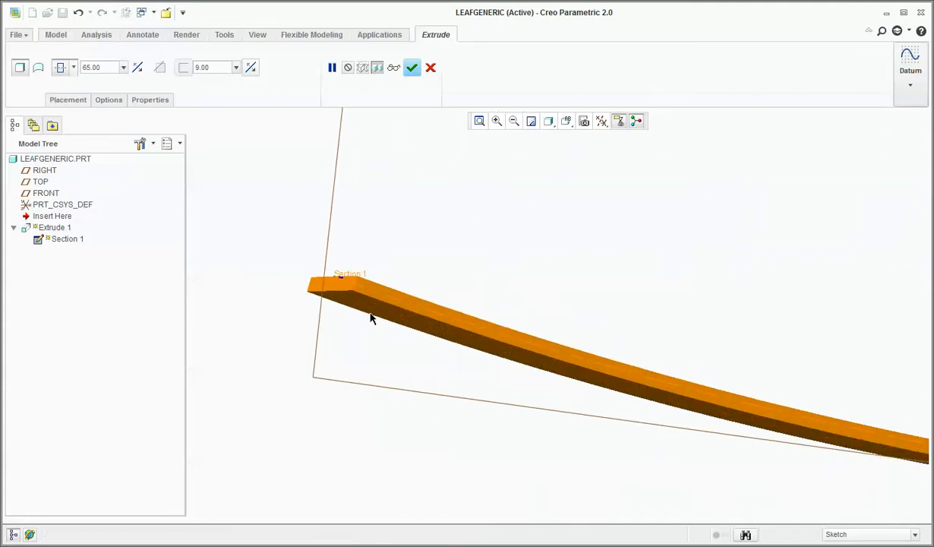
mouse_move(372, 317)
middle_mouse_down()
mouse_move(458, 367)
mouse_move(427, 370)
mouse_move(438, 364)
mouse_move(432, 357)
middle_mouse_up()
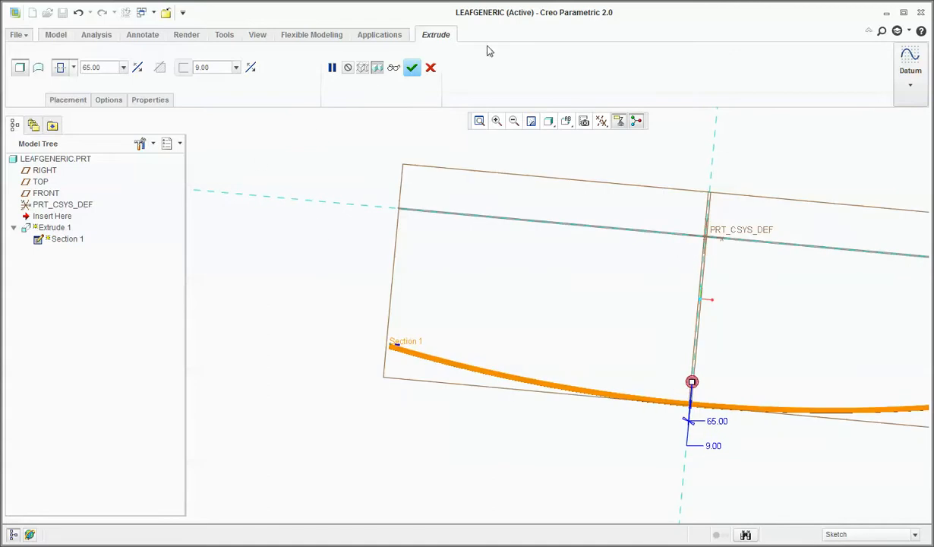
left_click(411, 67)
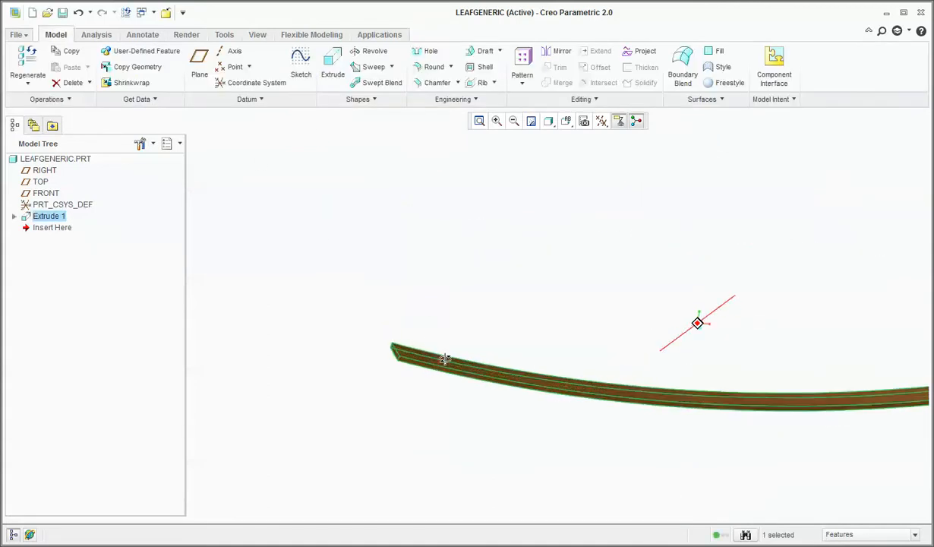
left_click(370, 455)
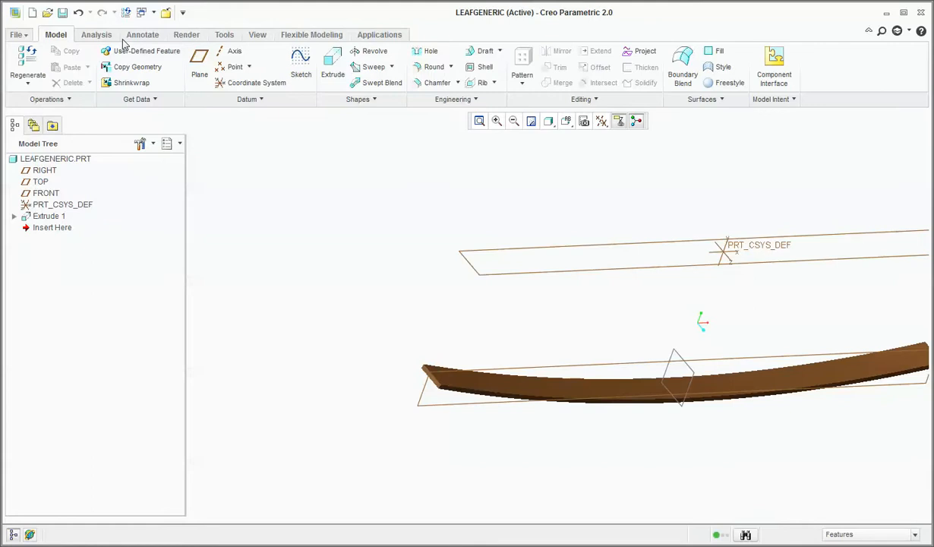
Measure the leaf's upper and lower curved faces with a summary measurement.
left_click(98, 35)
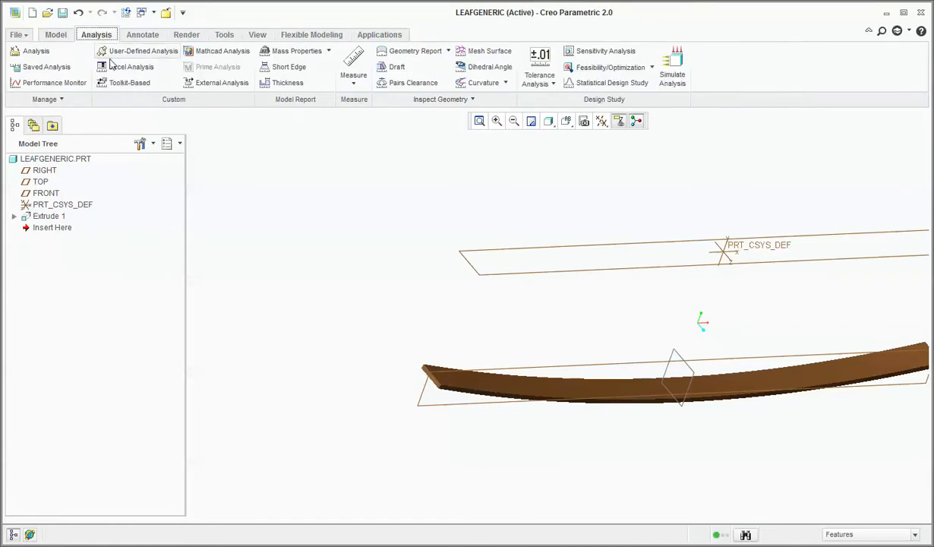
left_click(358, 59)
left_click(461, 383)
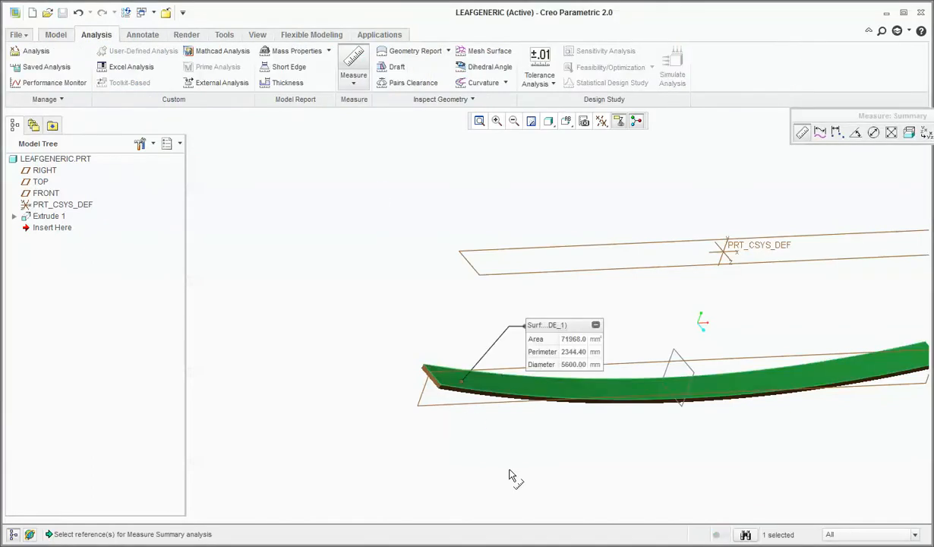
middle_click_drag(510, 475, 461, 378)
scroll(461, 378, "up", 2)
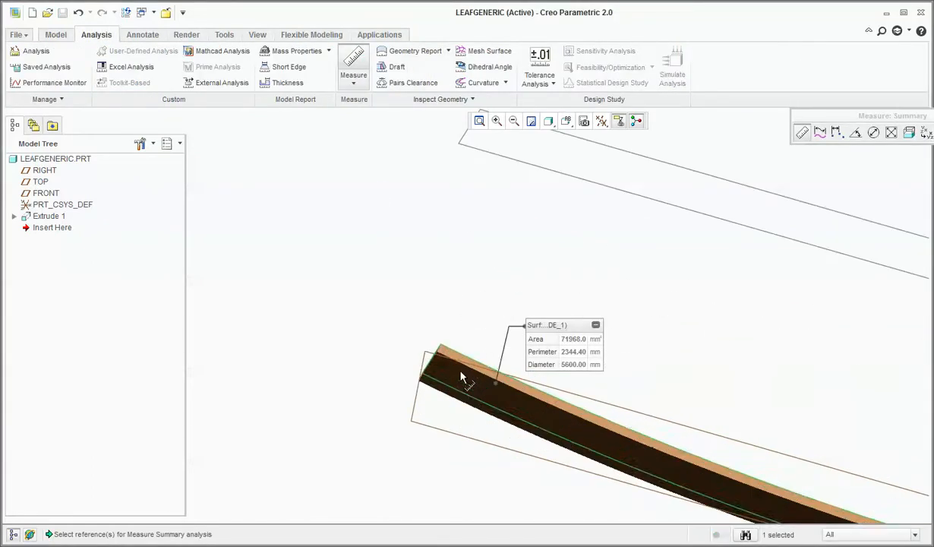
left_click(458, 385, "ctrl")
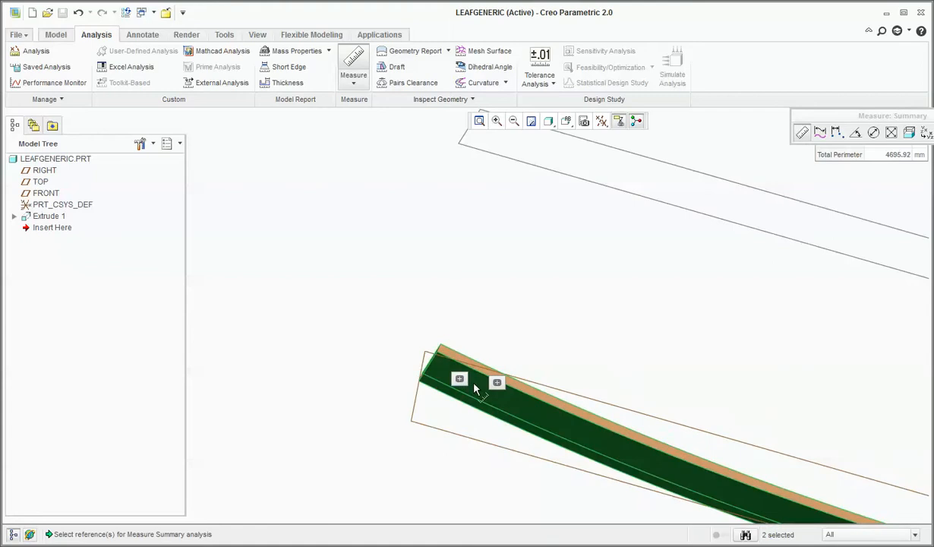
Examine the combined summary measurement of the leaf's two curved faces and close the measurement.
scroll(516, 410, "up", 5)
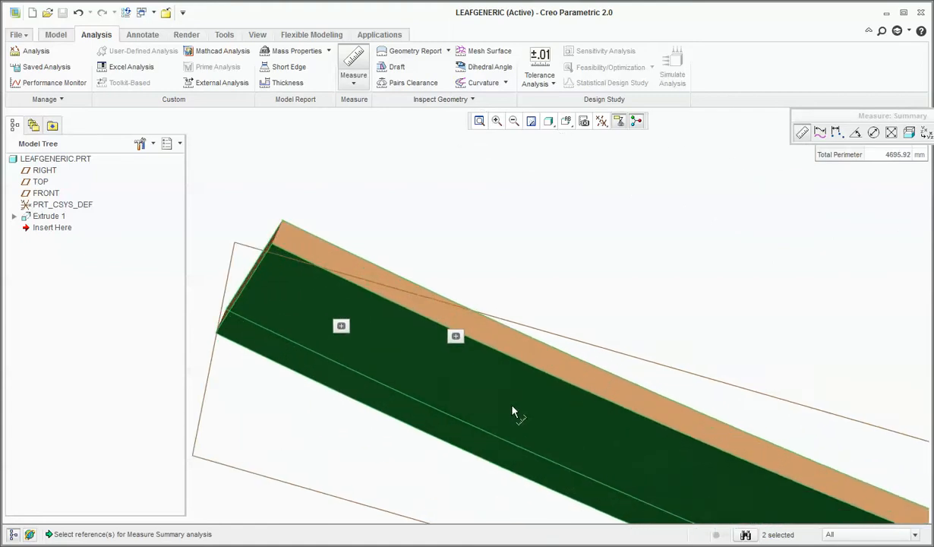
scroll(375, 367, "down", 4)
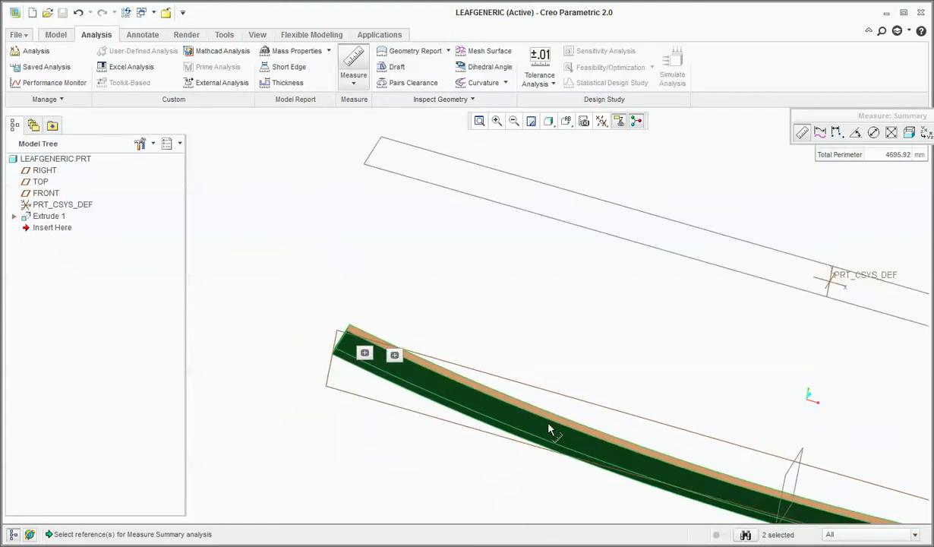
middle_click_drag(548, 428, 537, 456)
left_click_drag(793, 118, 541, 116)
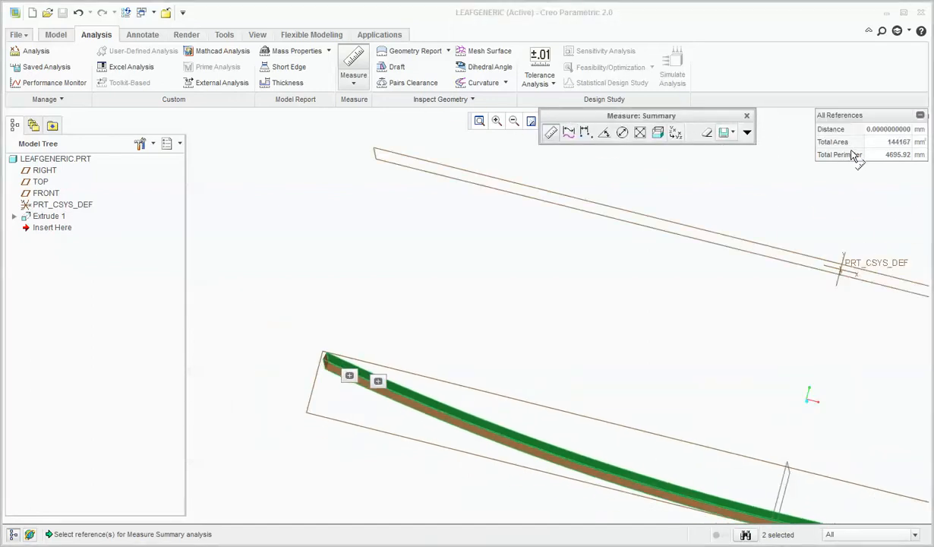
left_click_drag(855, 134, 791, 142)
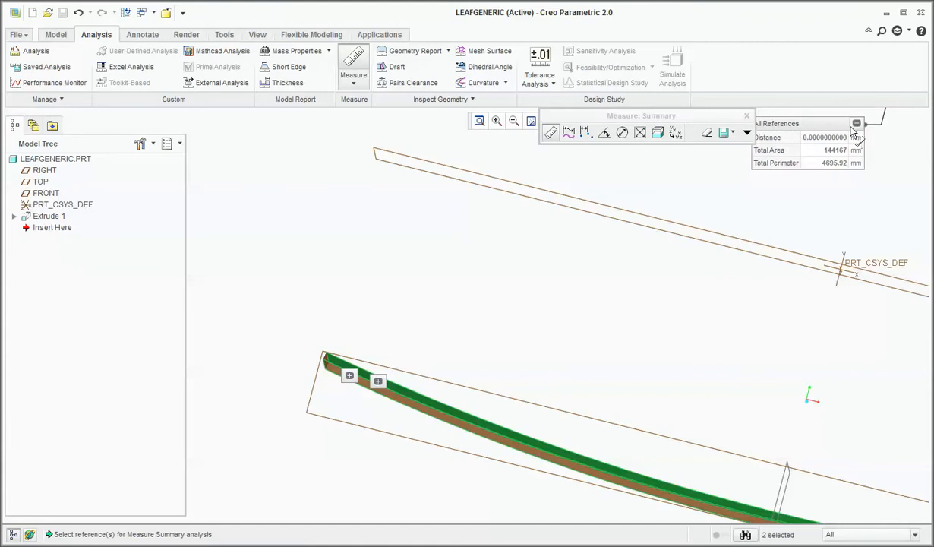
left_click(746, 118)
left_click(746, 118)
Measure the length of the short thickness edge at the leaf's end and close the measurement.
scroll(313, 396, "down", 5)
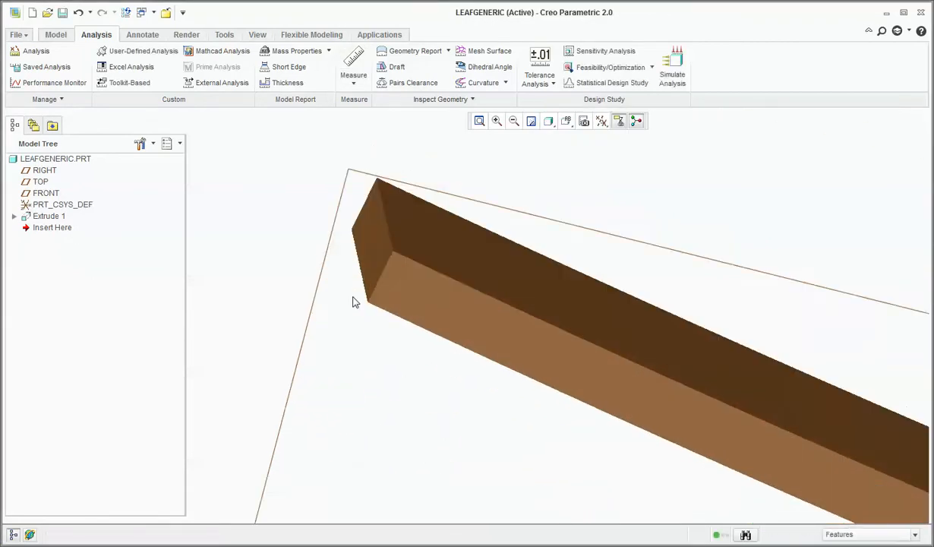
left_click(361, 65)
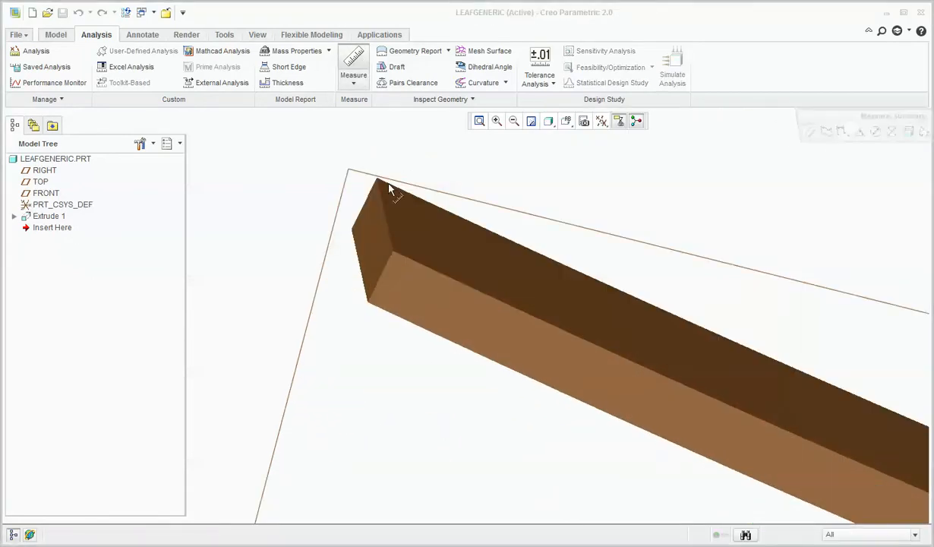
left_click(385, 267)
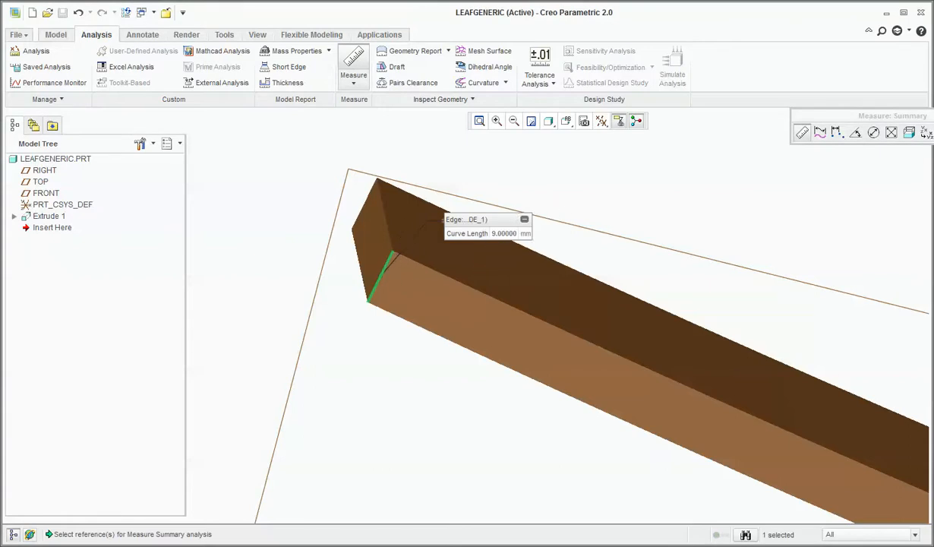
left_click(933, 116)
Start an extrusion sketch on the FRONT plane and orient the view parallel to the sketch at the leaf's end.
scroll(359, 355, "up", 8)
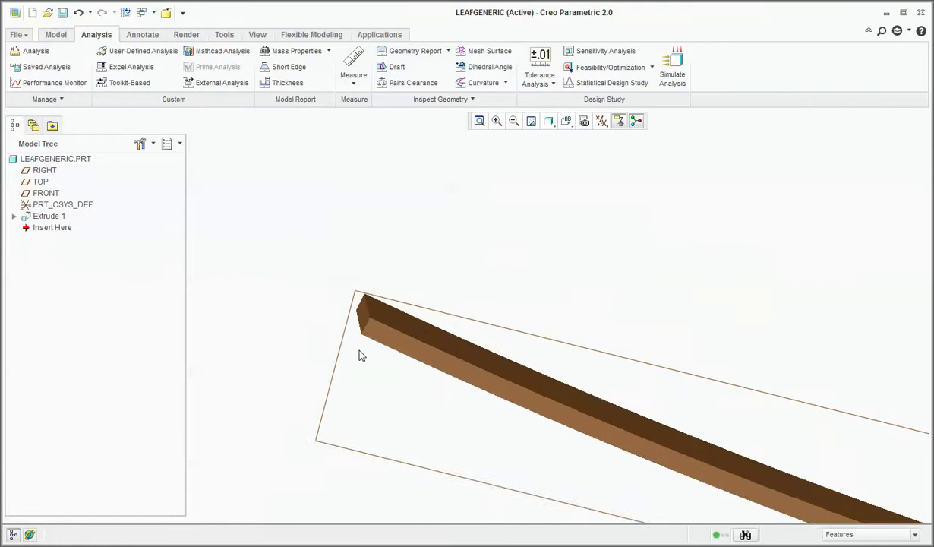
scroll(359, 351, "up", 4)
scroll(723, 468, "down", 2)
scroll(340, 382, "down", 2)
scroll(644, 437, "up", 3)
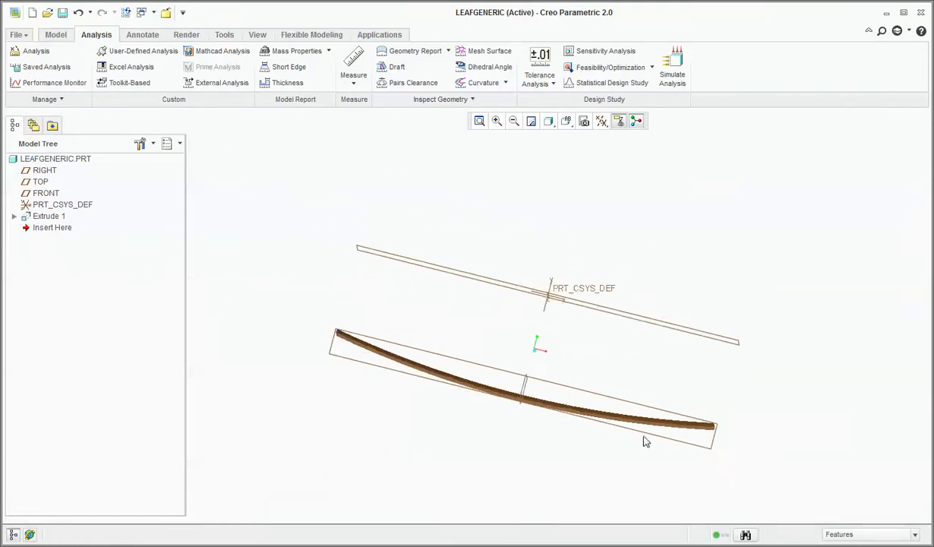
scroll(552, 425, "down", 1)
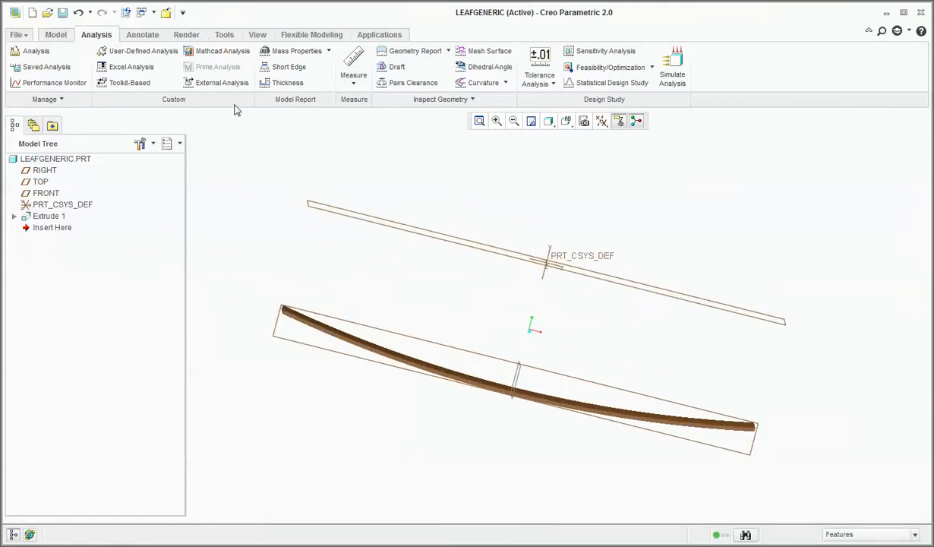
left_click(56, 34)
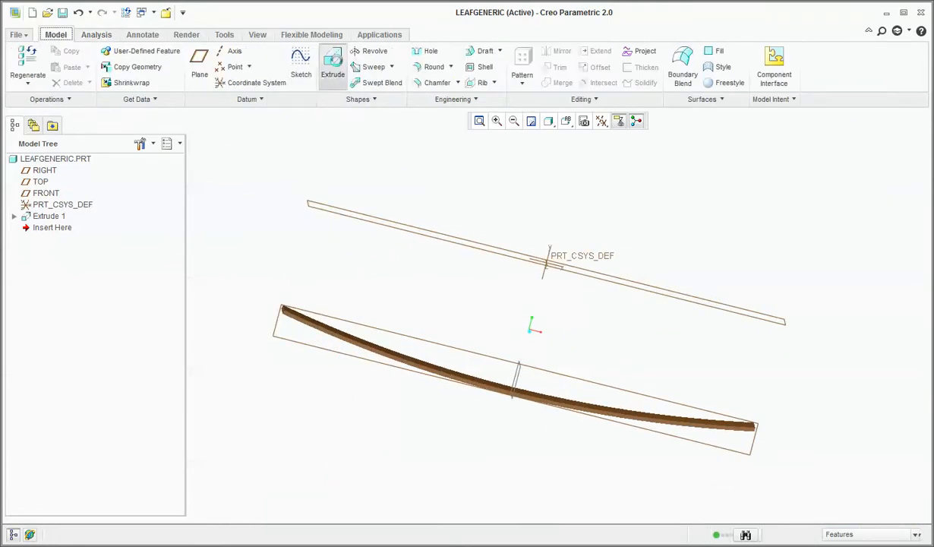
left_click(333, 65)
left_click(339, 325)
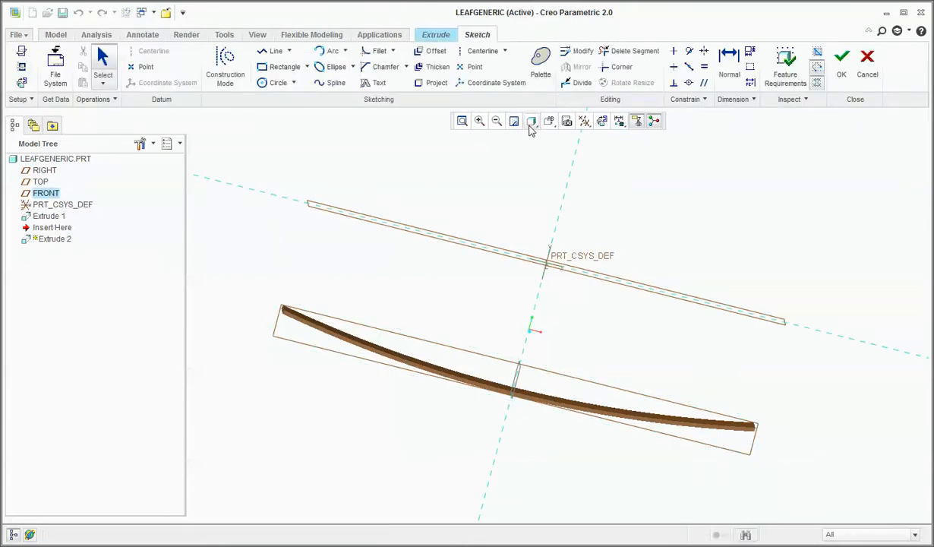
left_click(601, 122)
scroll(714, 329, "down", 3)
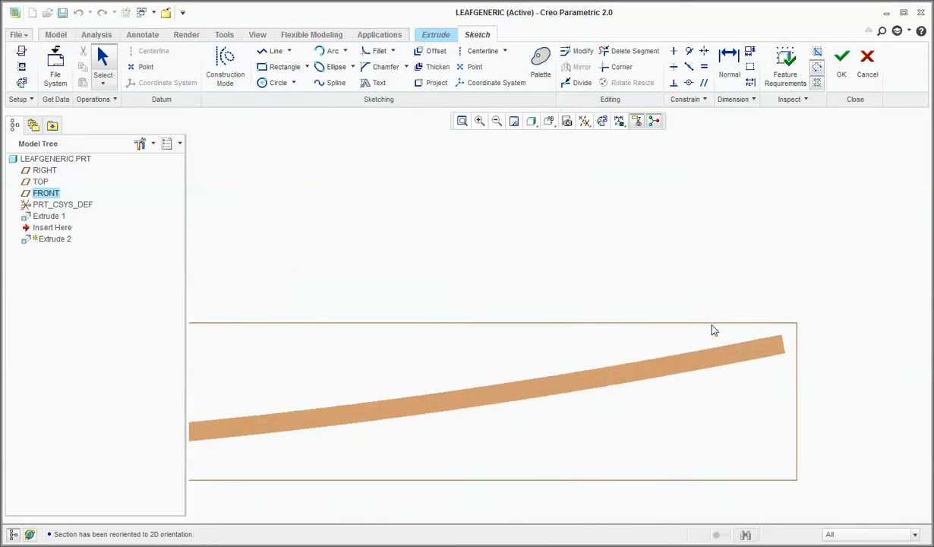
Add the leaf's upper and lower curved faces and its end face as sketch references.
left_click(21, 67)
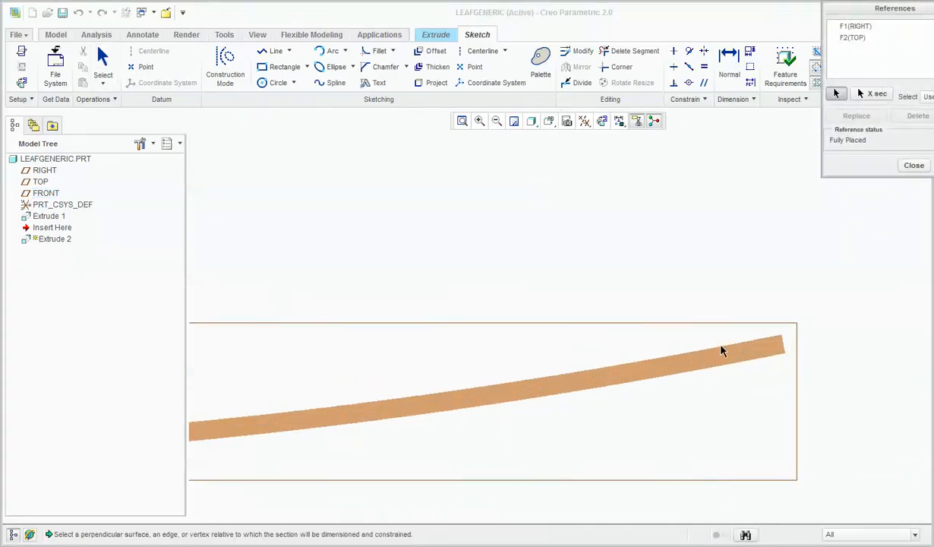
left_click(734, 363)
left_click(755, 368)
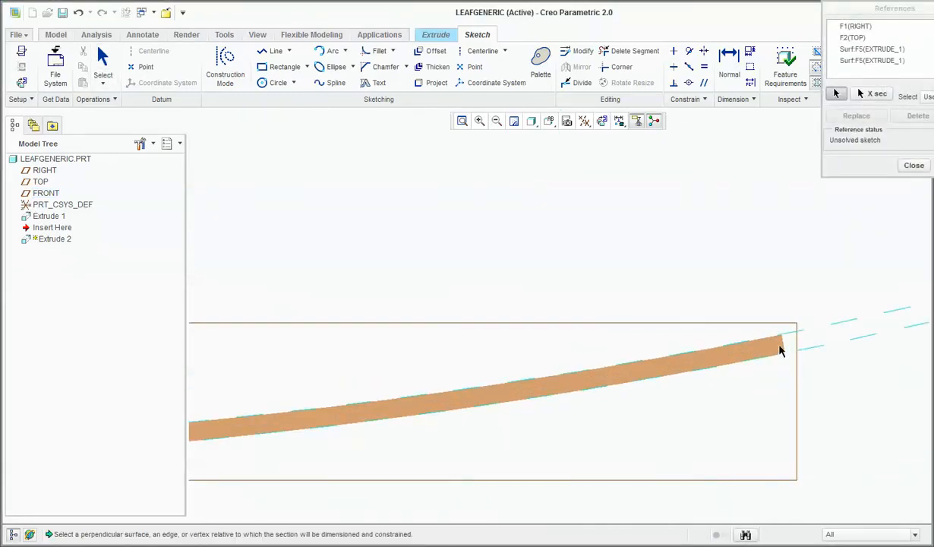
left_click(785, 349)
middle_click(761, 297)
middle_click(761, 297)
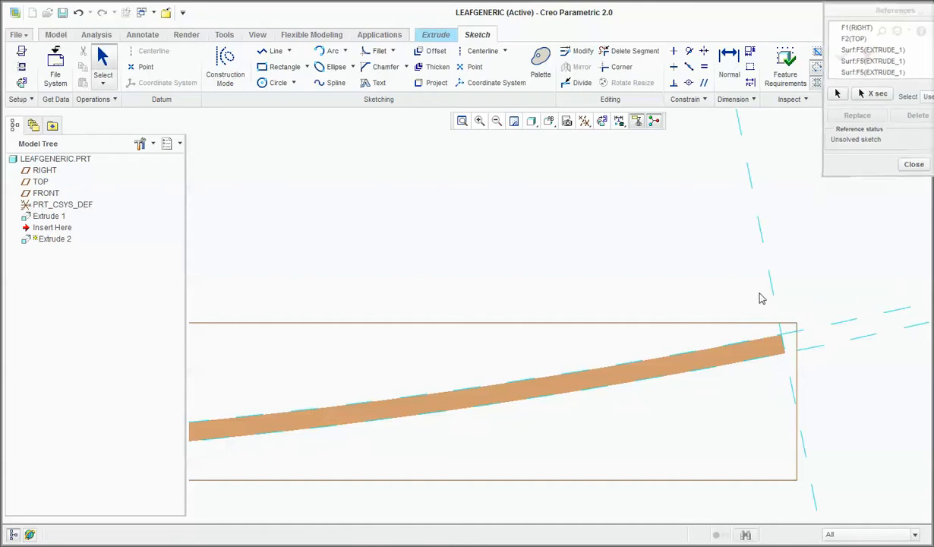
Sketch two concentric circles centred on the end-face reference line, the inner tangent to the leaf's upper face and the outer to its lower face.
left_click(273, 83)
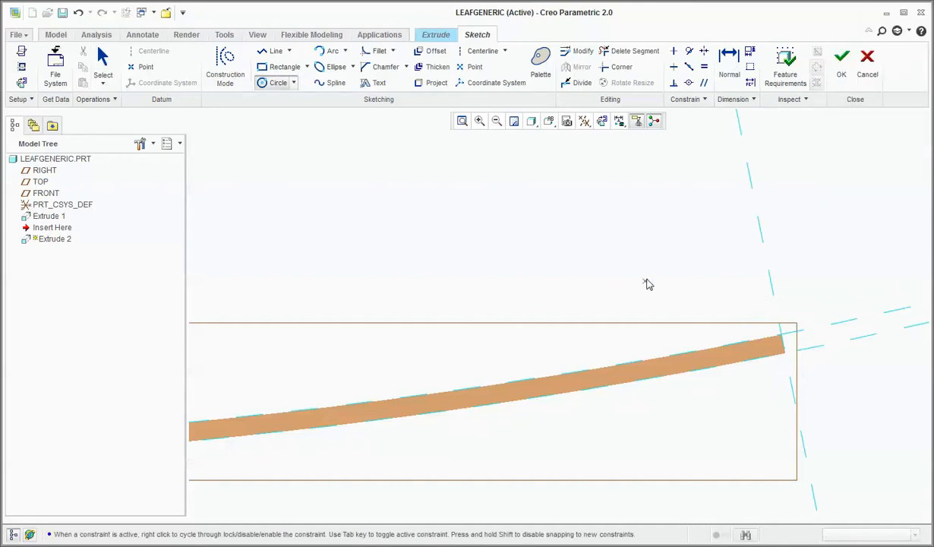
left_click(771, 289)
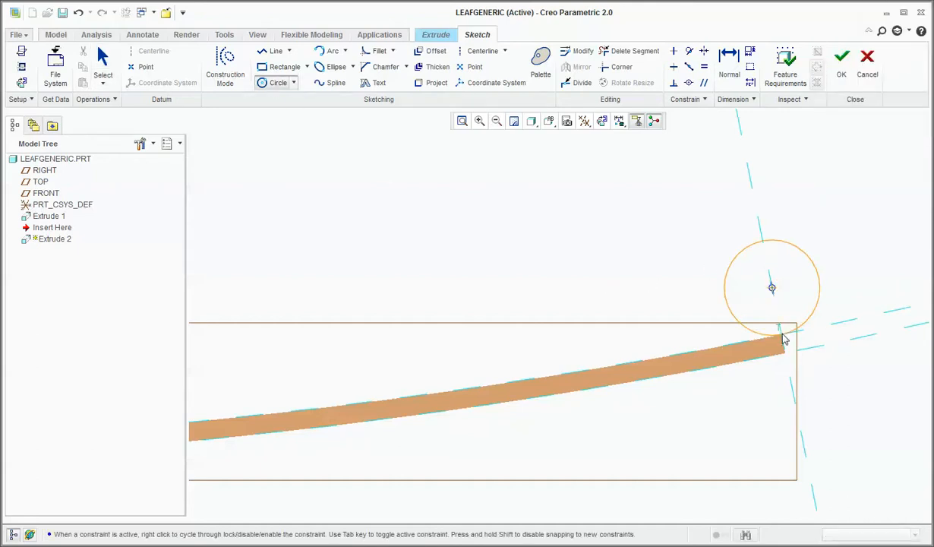
left_click(784, 341)
left_click(772, 289)
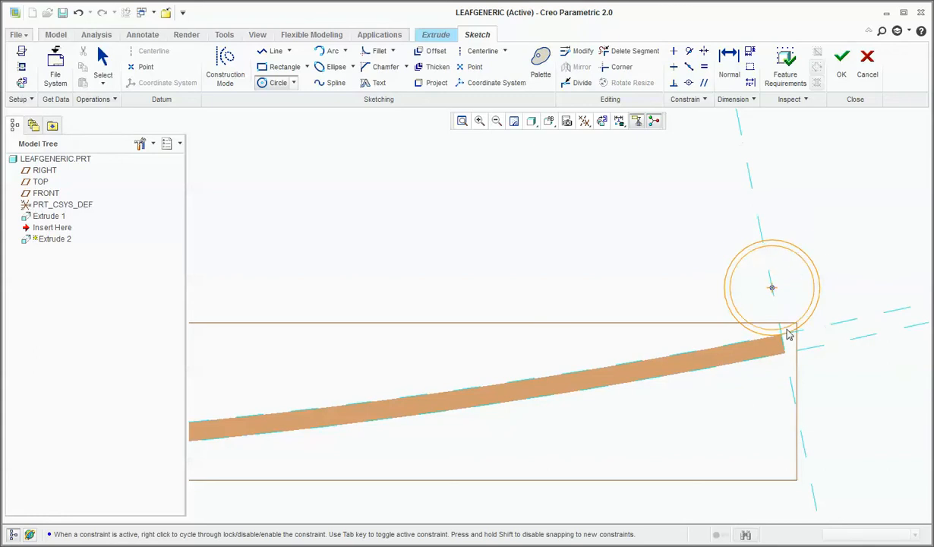
left_click(791, 353)
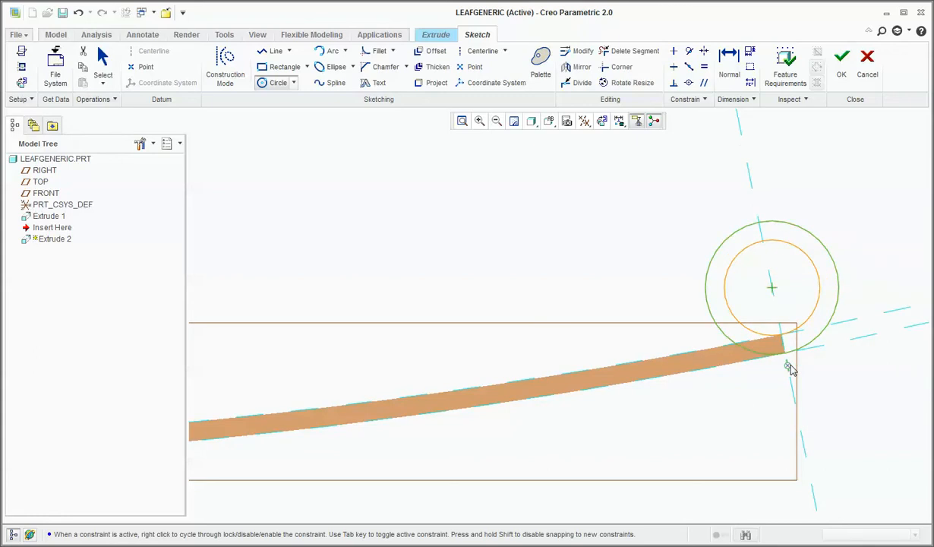
middle_click(784, 357)
Set the inner circle's diameter to 20 and finish the sketch.
double_click(705, 241)
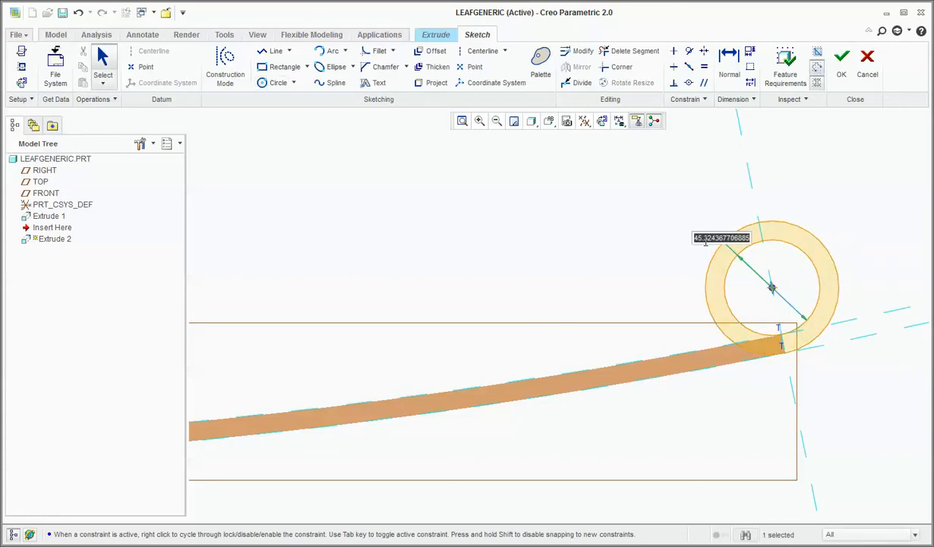
type("20")
key("Return")
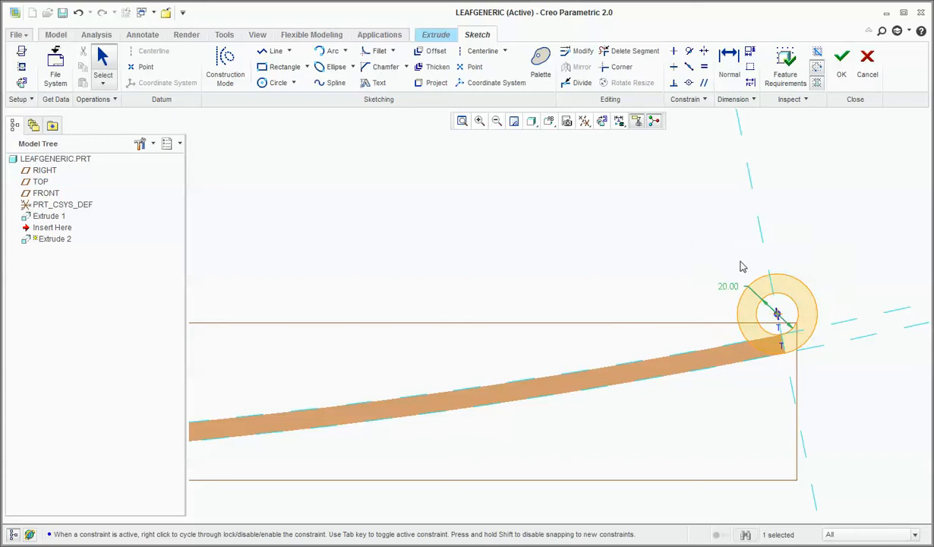
left_click(842, 60)
Make the eye's extrusion symmetric about the sketch plane with a depth of 60.
middle_click_drag(685, 359, 681, 372)
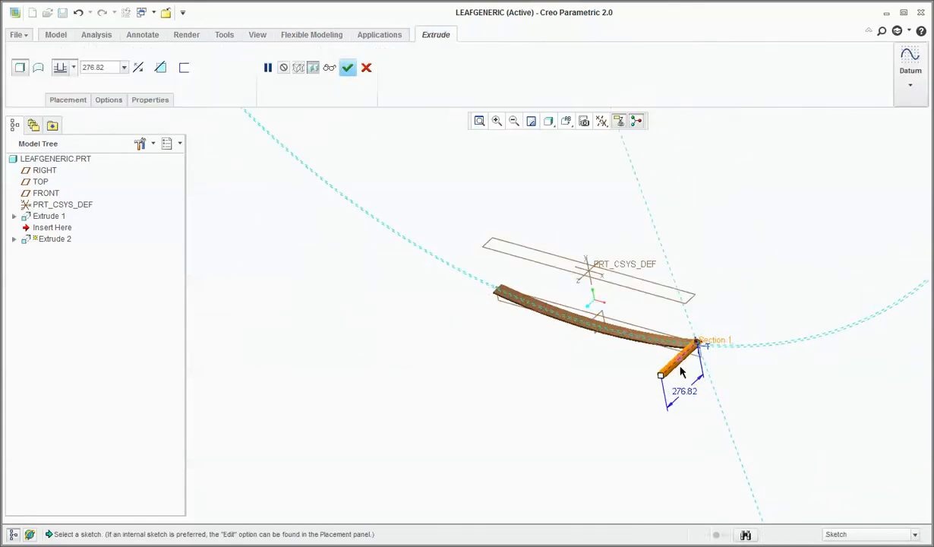
left_click(73, 67)
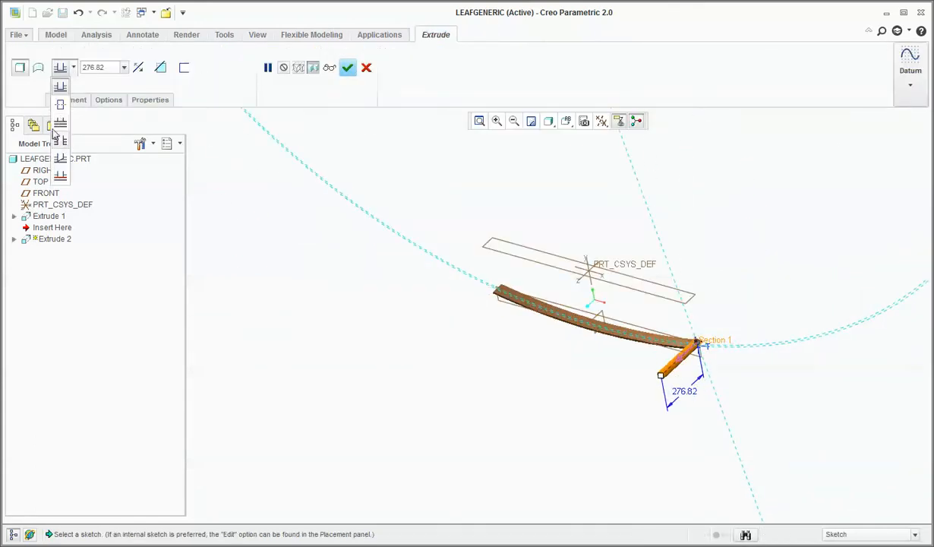
left_click(63, 110)
double_click(104, 70)
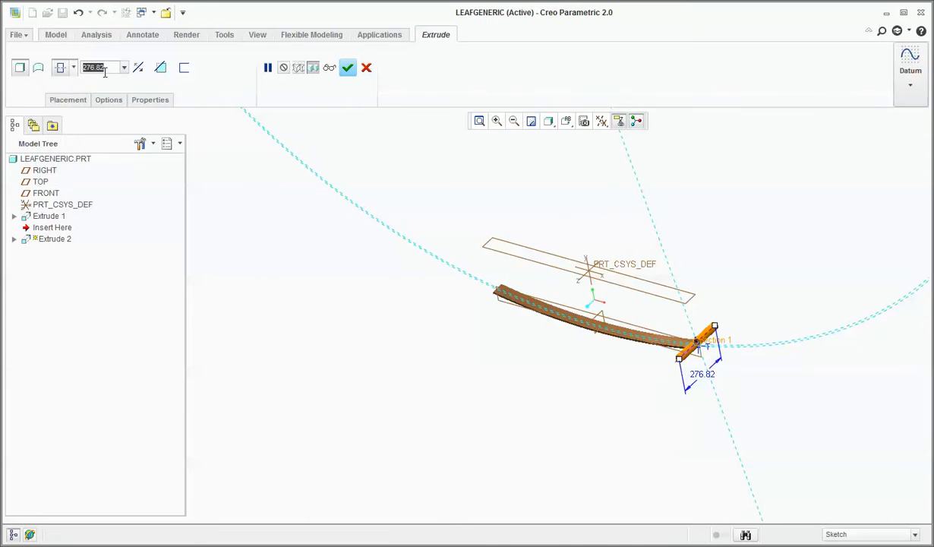
type("80")
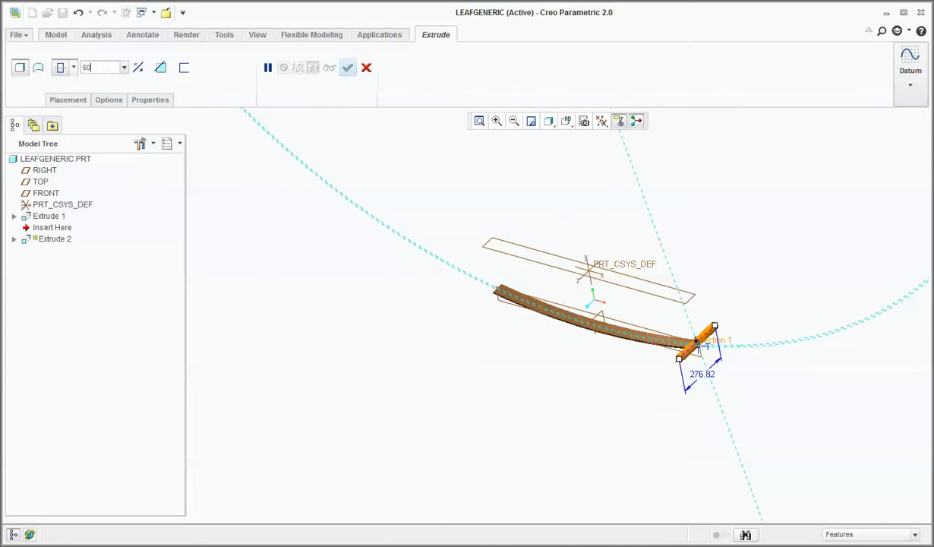
key("Return")
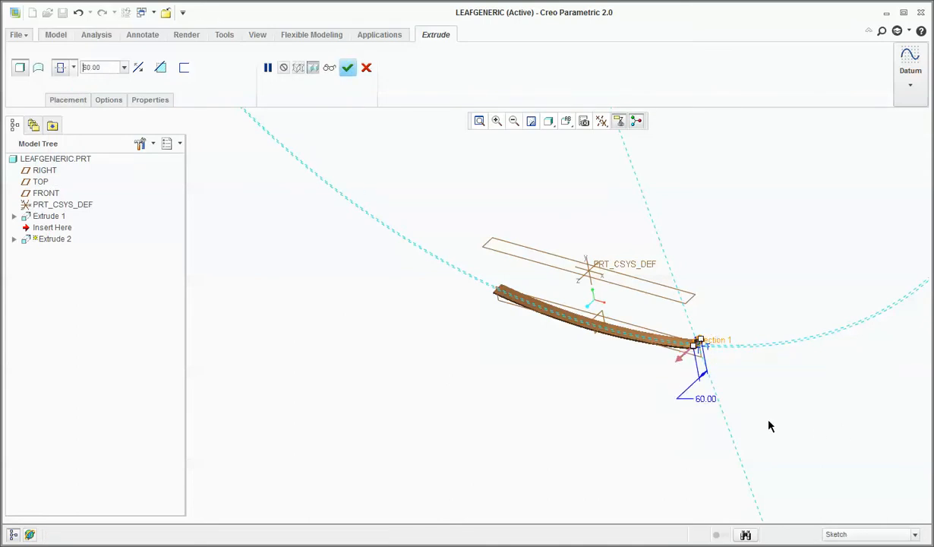
Set the eye's symmetric extrusion depth to 65 and complete the feature.
scroll(739, 349, "down", 6)
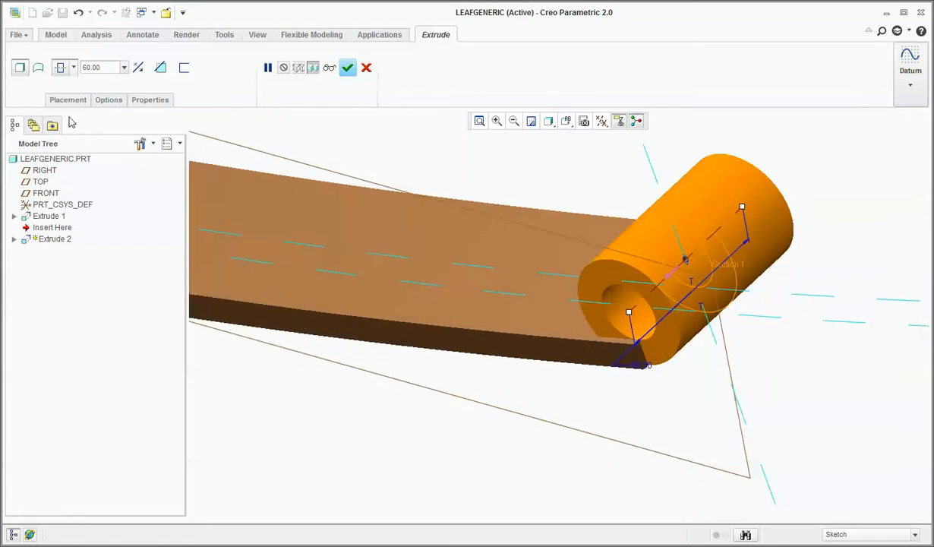
double_click(105, 68)
type("65")
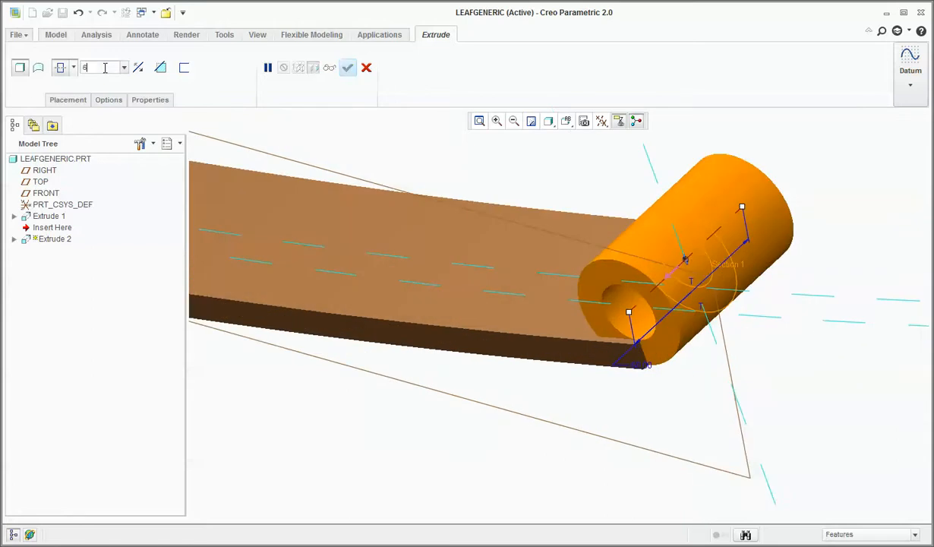
key("Return")
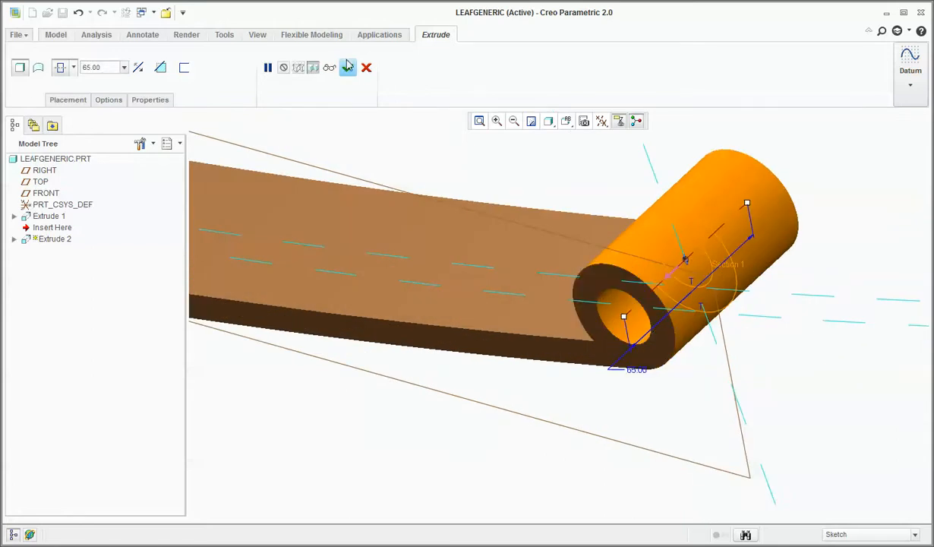
left_click(347, 67)
Mirror the extruded eye about the RIGHT plane onto the leaf's opposite end.
scroll(773, 437, "up", 3)
scroll(774, 438, "up", 3)
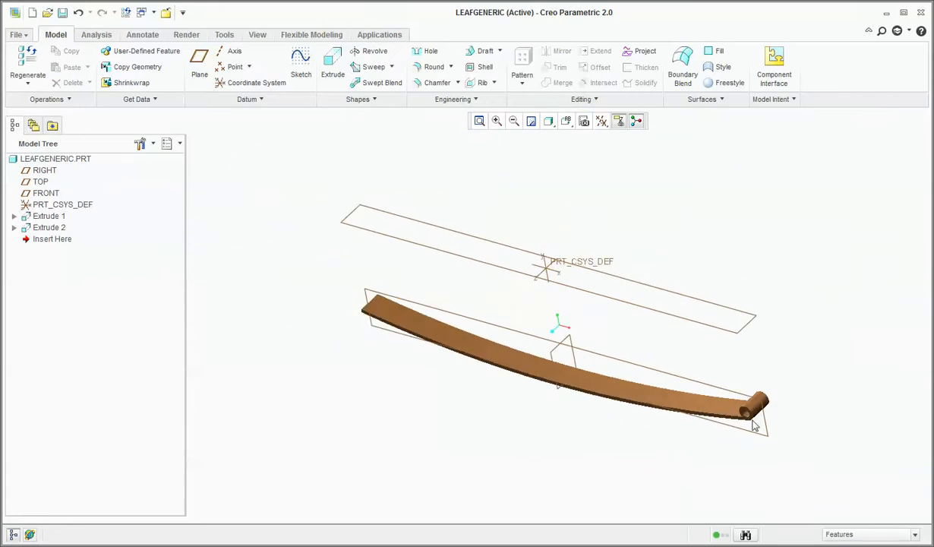
middle_click_drag(775, 438, 640, 328)
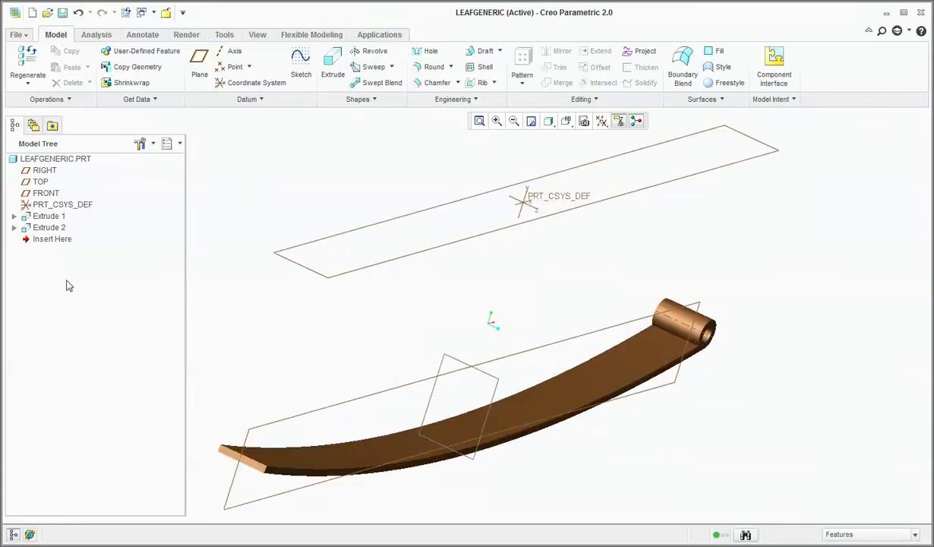
left_click(47, 227)
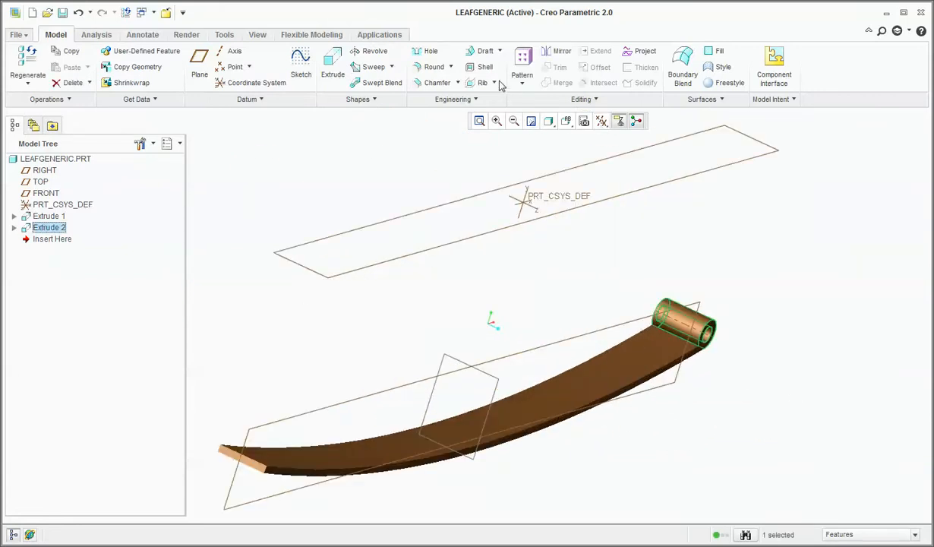
left_click(560, 51)
left_click(470, 365)
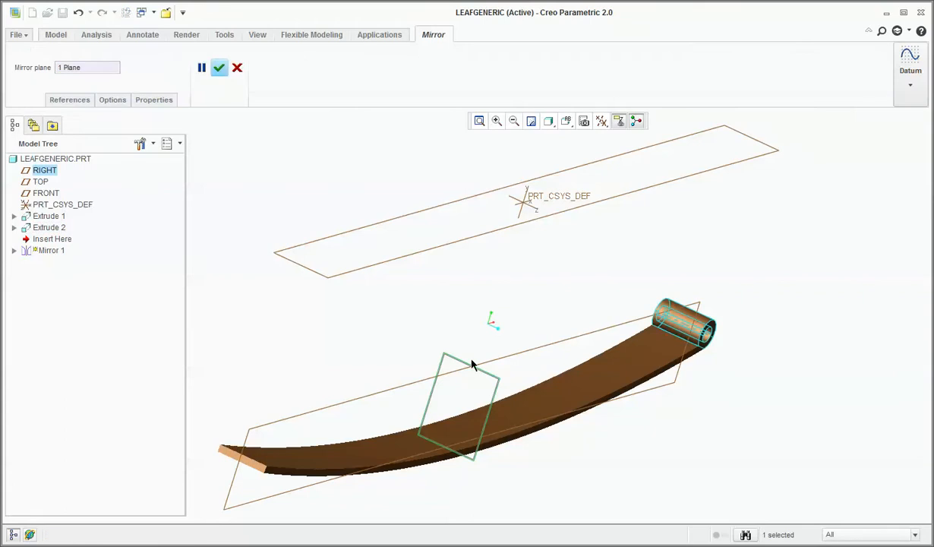
left_click(216, 69)
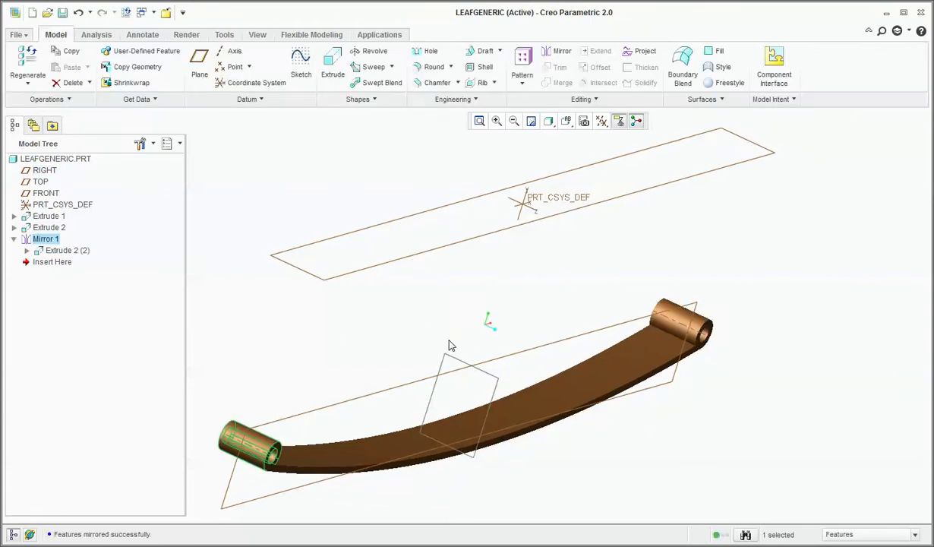
Examine the leaf and its two end eyes from the front and from angled views.
middle_click_drag(449, 341, 397, 331)
left_click(416, 360)
scroll(422, 362, "up", 3)
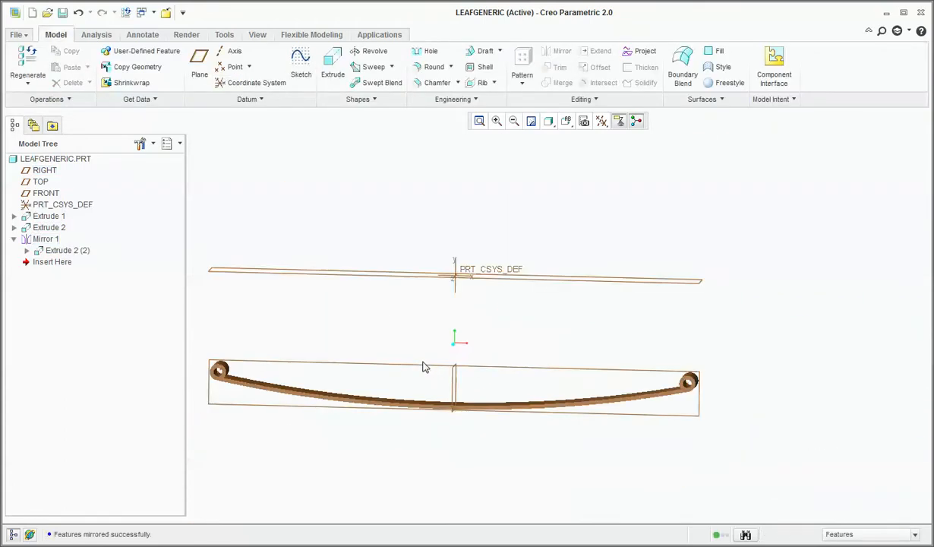
mouse_move(410, 407)
middle_mouse_down()
mouse_move(431, 405)
mouse_move(417, 380)
mouse_move(438, 416)
mouse_move(424, 406)
middle_mouse_up()
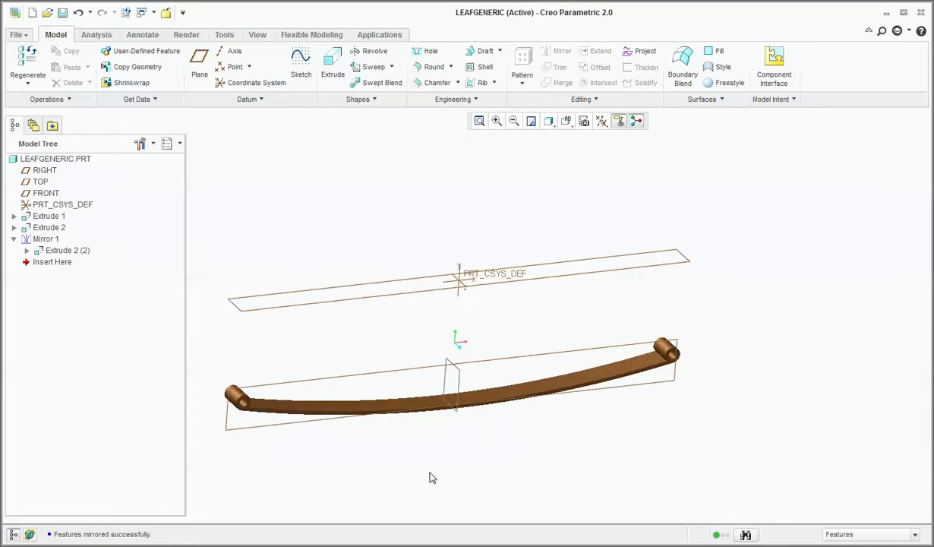
scroll(413, 434, "down", 4)
scroll(666, 450, "up", 4)
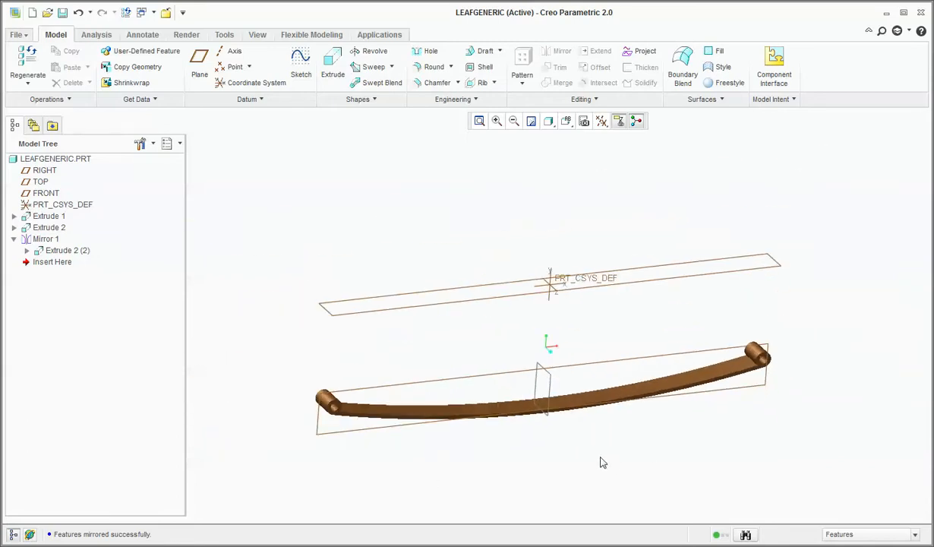
middle_click_drag(602, 462, 456, 429)
scroll(457, 431, "down", 3)
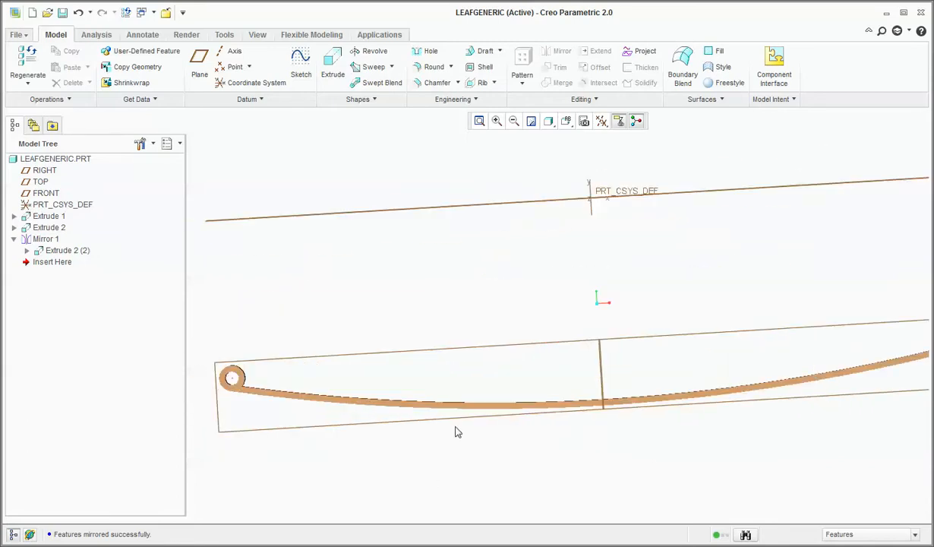
scroll(457, 431, "up", 2)
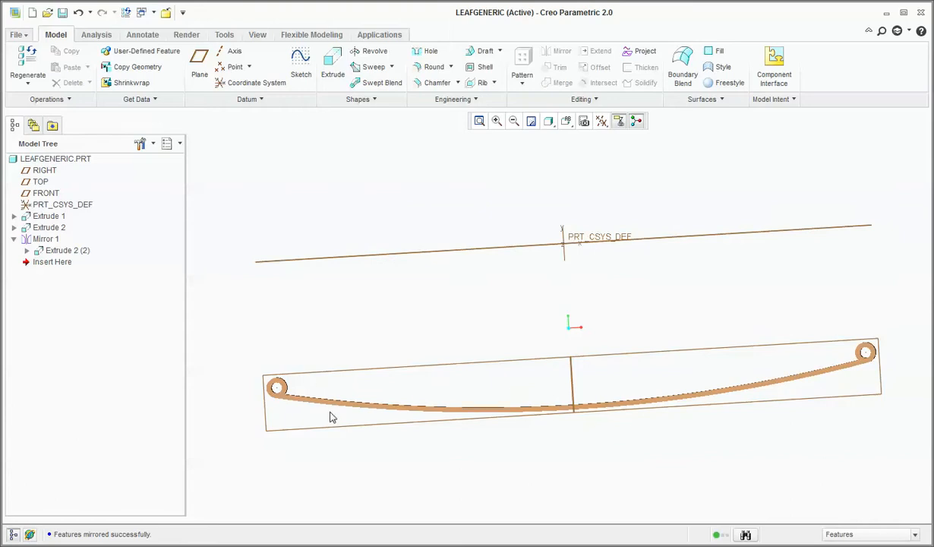
key("ctrl+d")
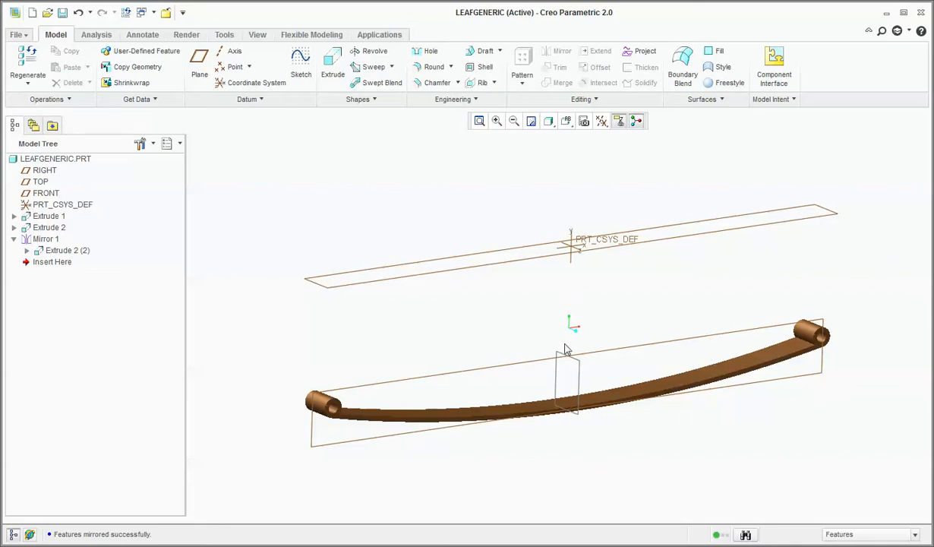
middle_click_drag(565, 349, 563, 388)
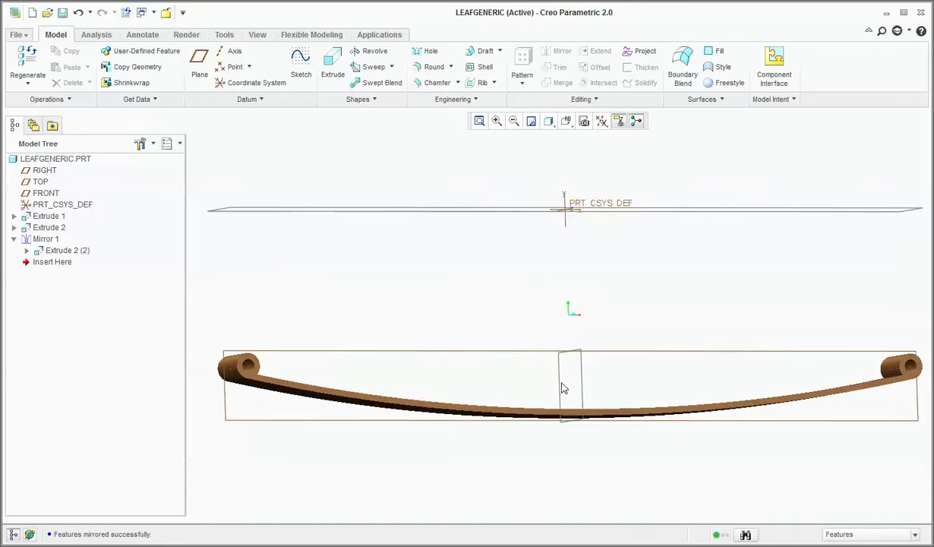
scroll(562, 388, "down", 1)
scroll(467, 415, "up", 3)
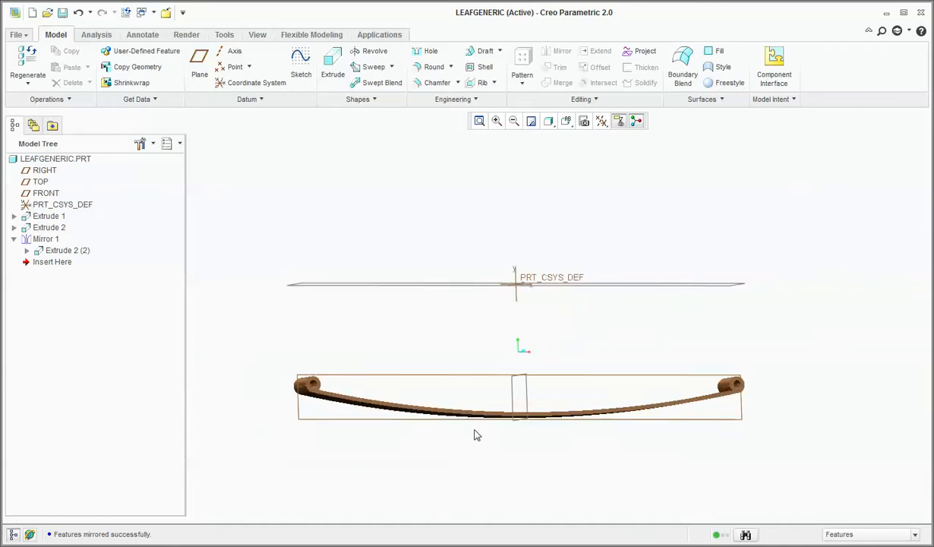
middle_click_drag(459, 366, 497, 392)
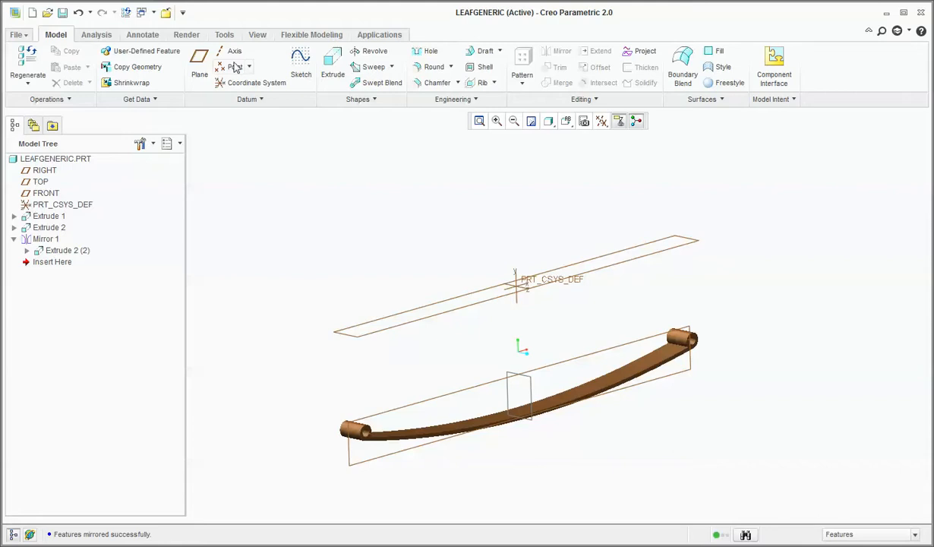
Open the part's family table and add the leaf's arc radius and 1100 length dimensions as table items.
left_click(224, 35)
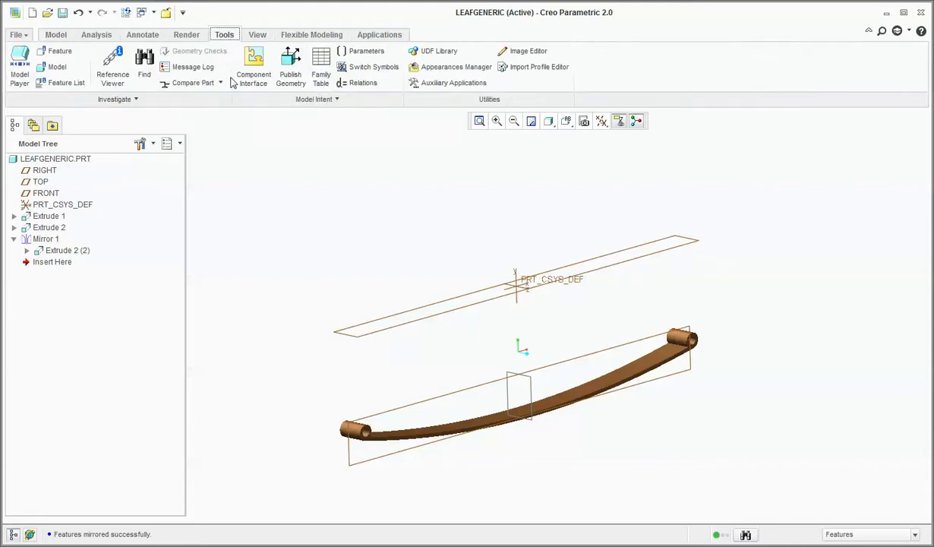
left_click(321, 75)
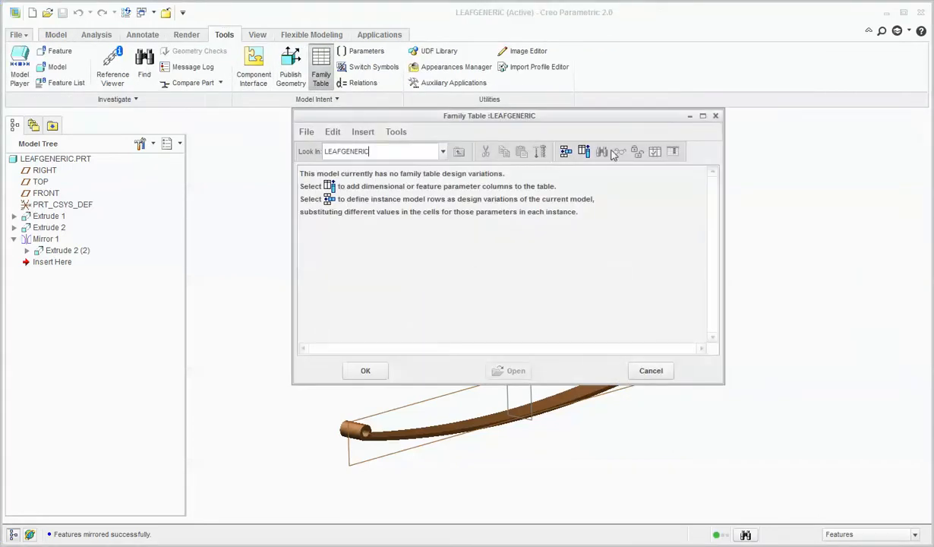
left_click(584, 151)
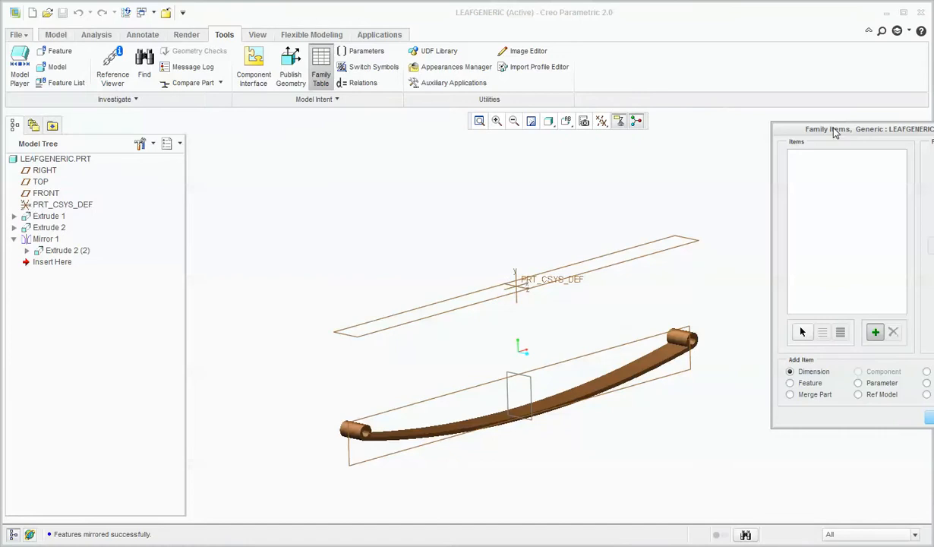
left_click_drag(834, 129, 724, 71)
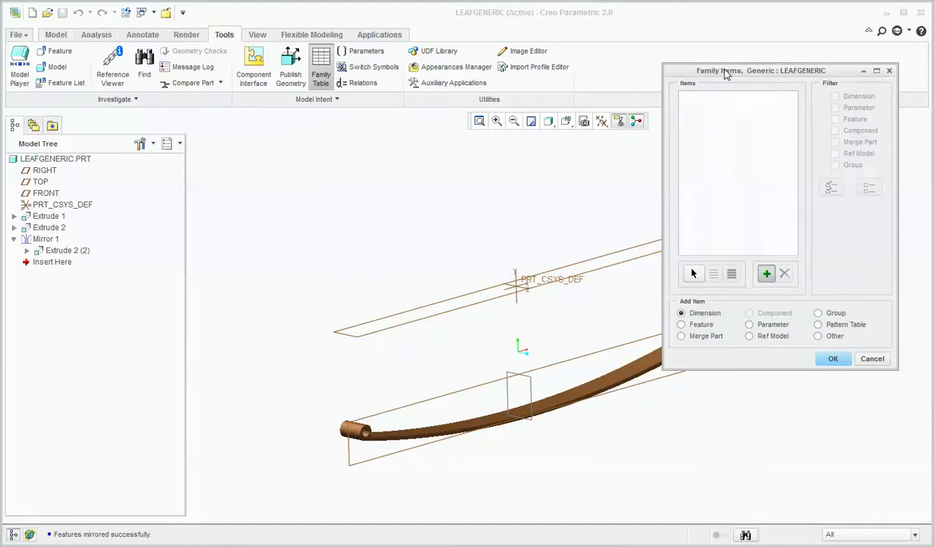
left_click(452, 427)
left_click(457, 324)
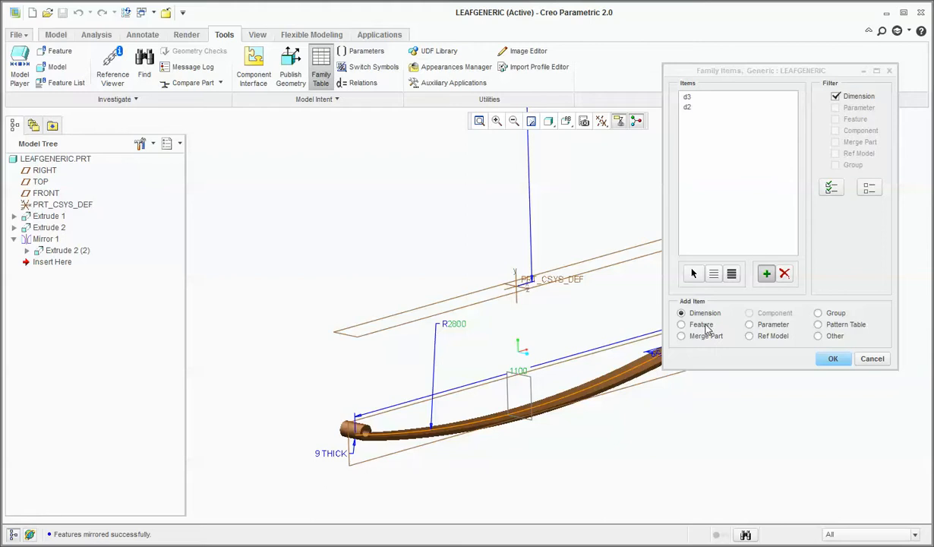
Add the Extrude 2 and Mirror 1 features as family table items and accept the item list.
left_click(682, 324)
left_click(49, 227)
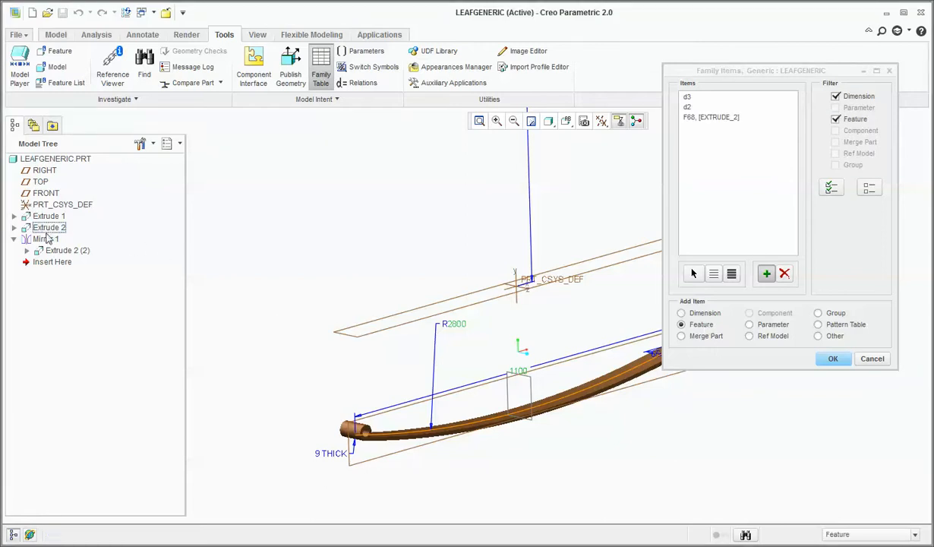
left_click(45, 240)
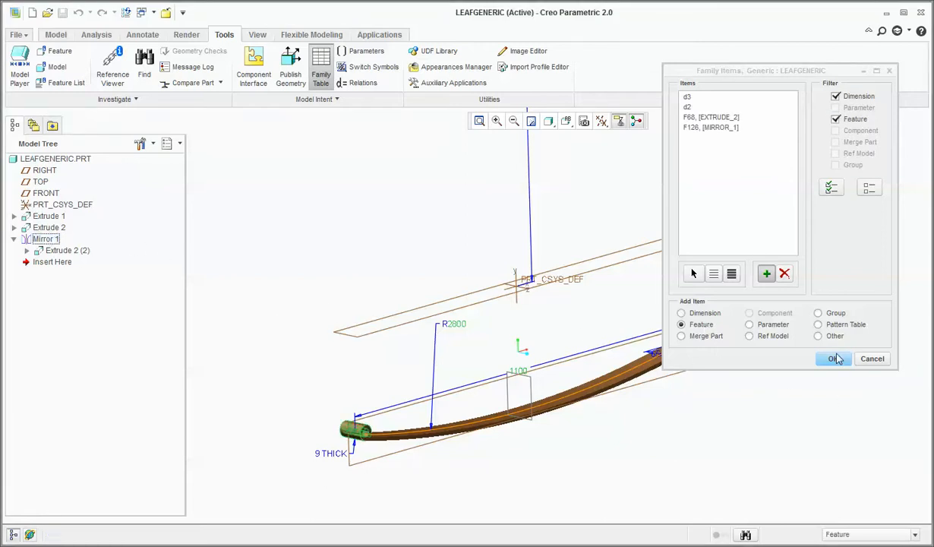
left_click(833, 359)
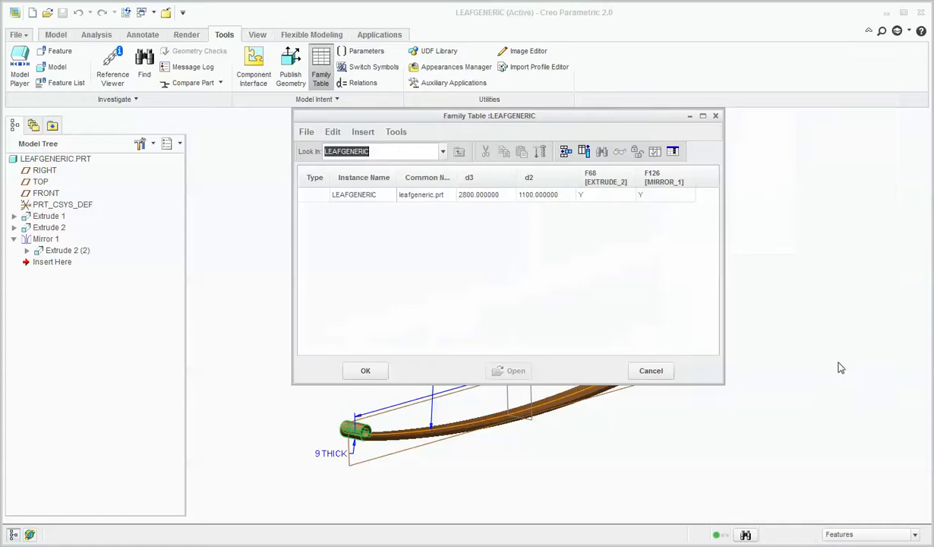
Open the family table for editing in Excel and enter Leaf1 as the instance name in A6.
left_click(672, 151)
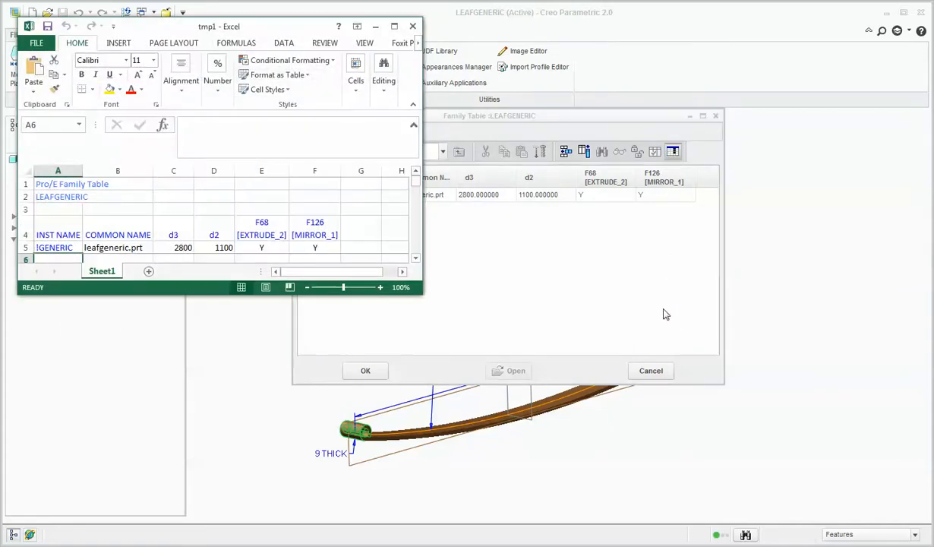
left_click_drag(421, 293, 721, 443)
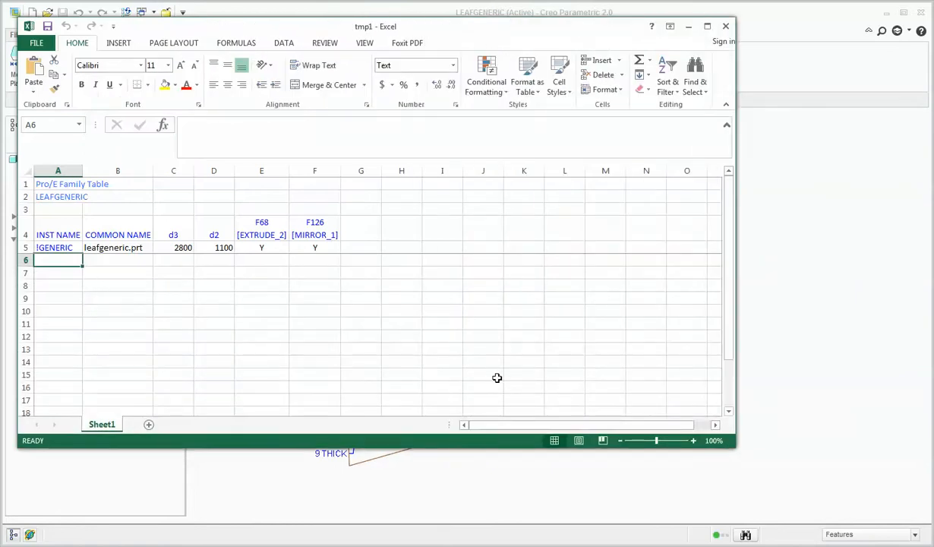
type("LEaf")
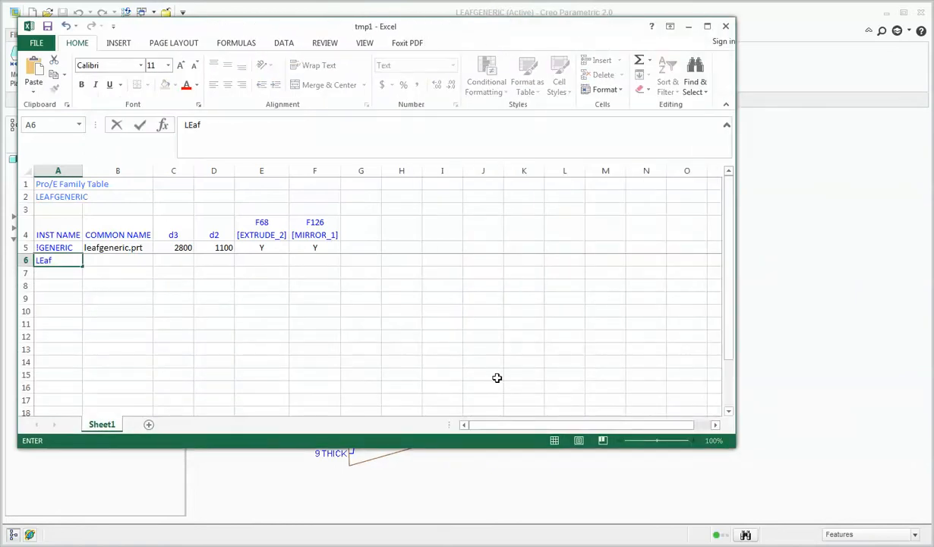
key("BackSpace")
type("eaf1")
key("Return")
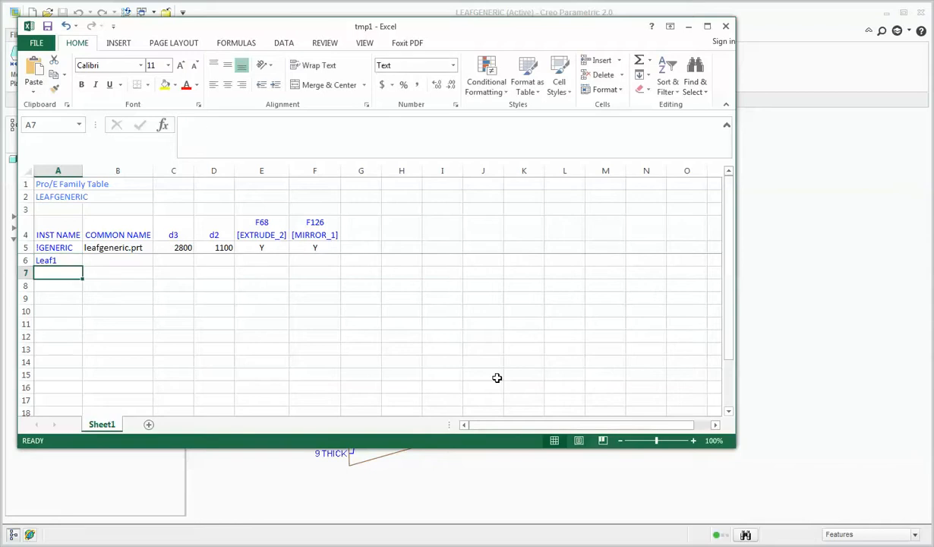
Enter Leaf 2 in A7 and extend the instance name series down to Leaf7 in A12.
type("Leaf")
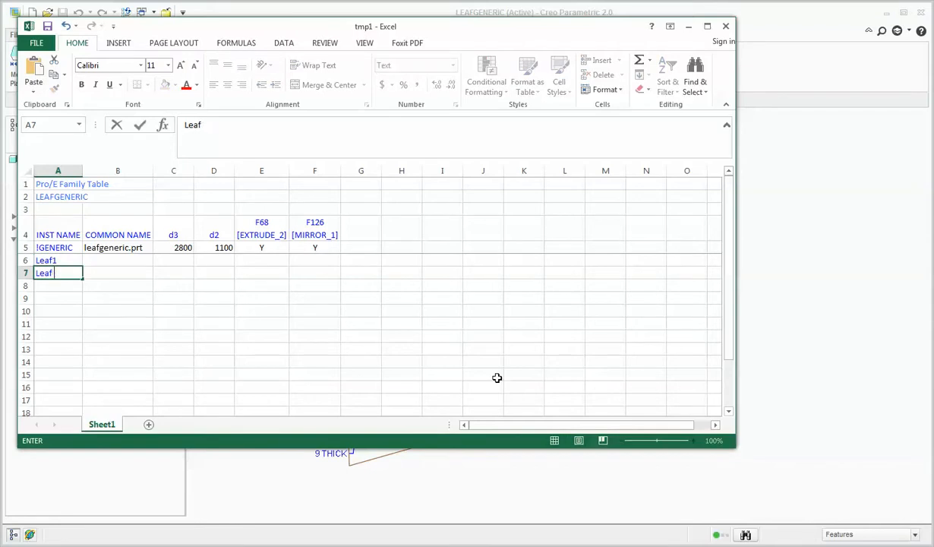
type(" 2")
key("Return")
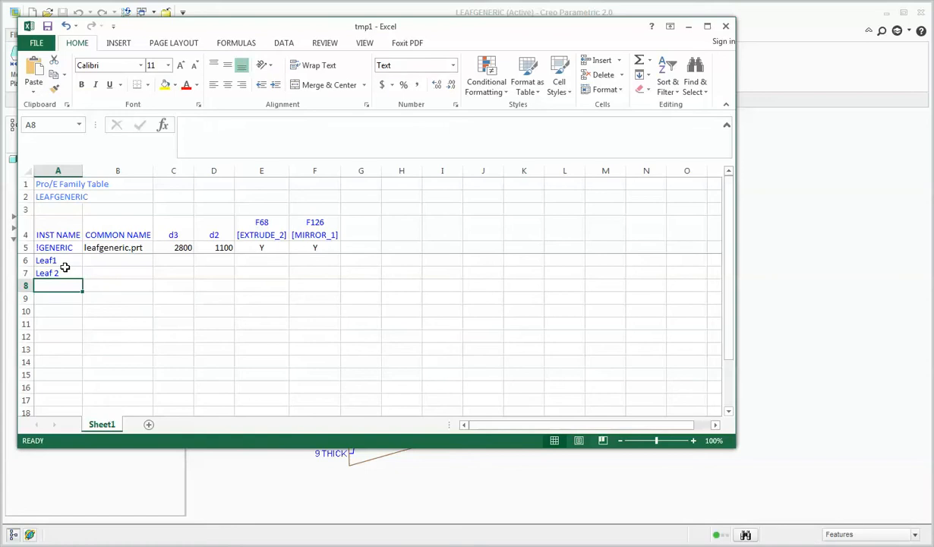
left_click_drag(65, 262, 77, 329)
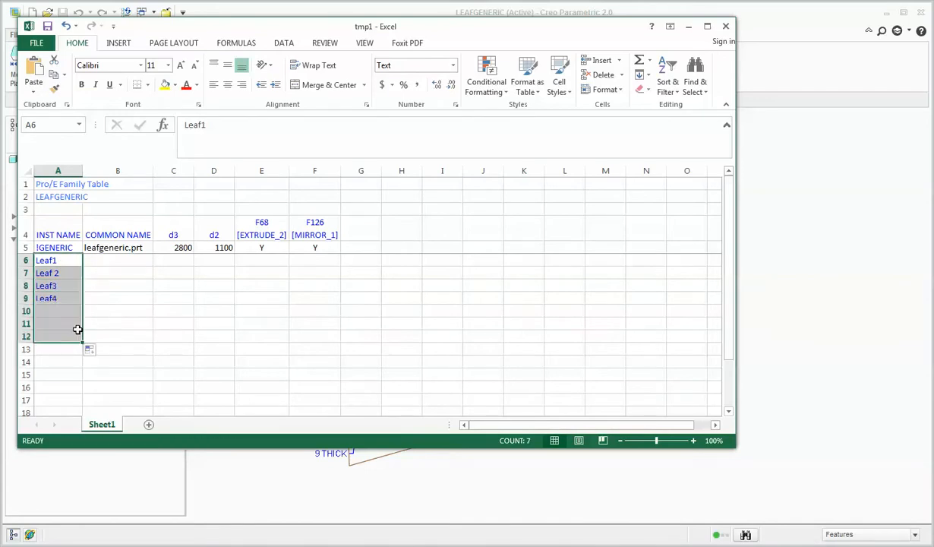
Try to fill the common name in B6 from the instance name with the formula =A6.
left_click(127, 260)
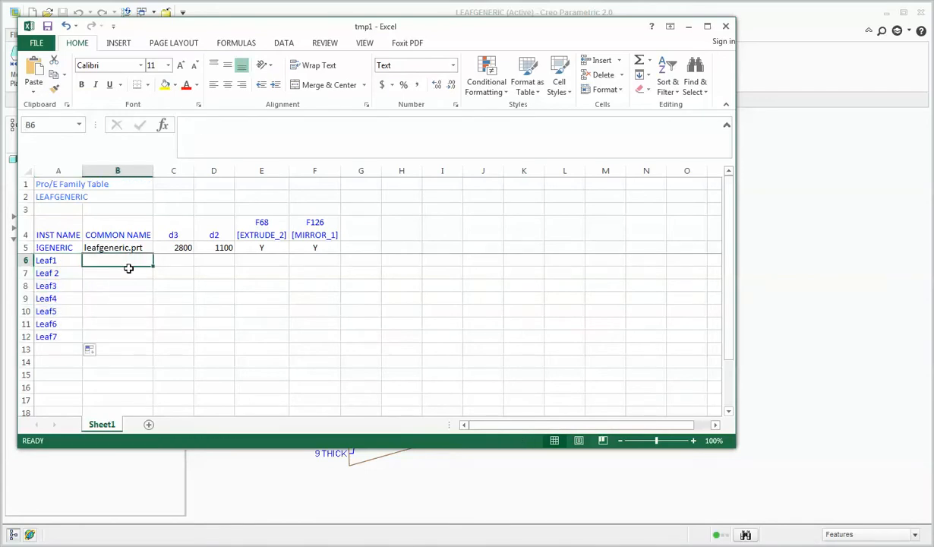
type("=")
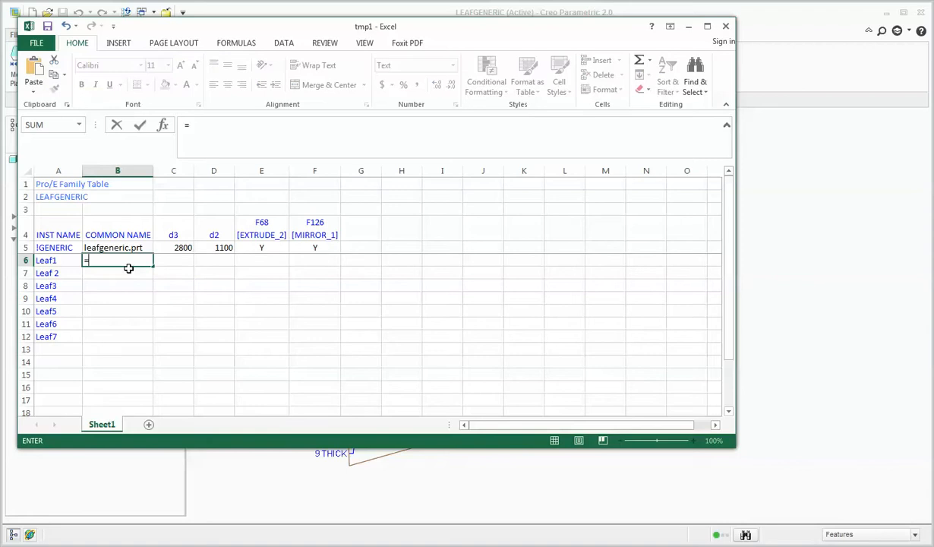
left_click(50, 259)
key("Return")
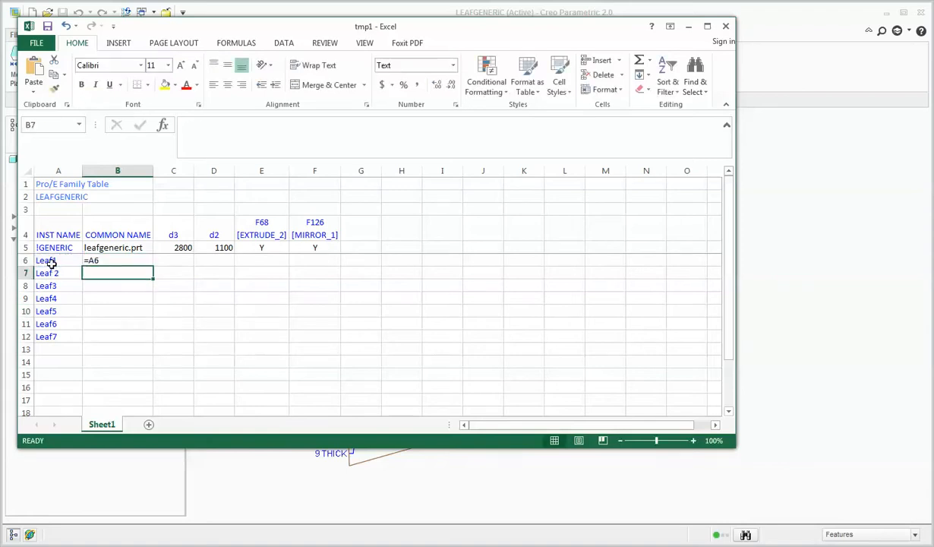
Enter the common names Leaf1 in B6 and Leaf2 in B7, and extend the series down to Leaf7 in B12.
left_click(105, 260)
type("L")
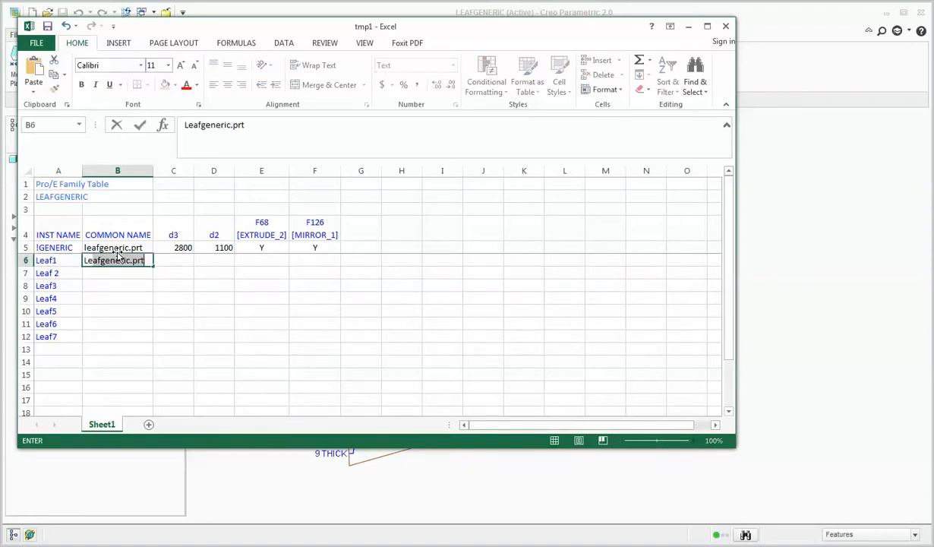
type("eaf1")
key("Return")
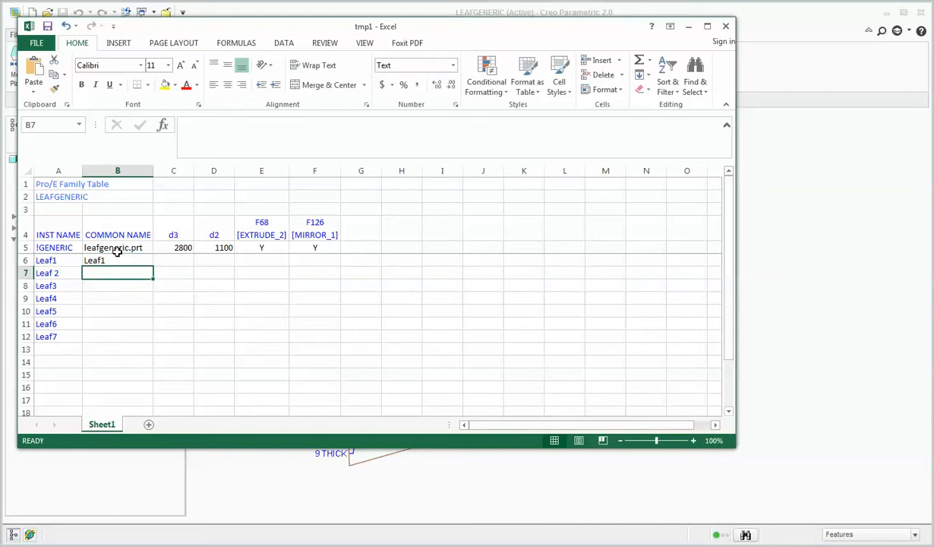
type("Leafd")
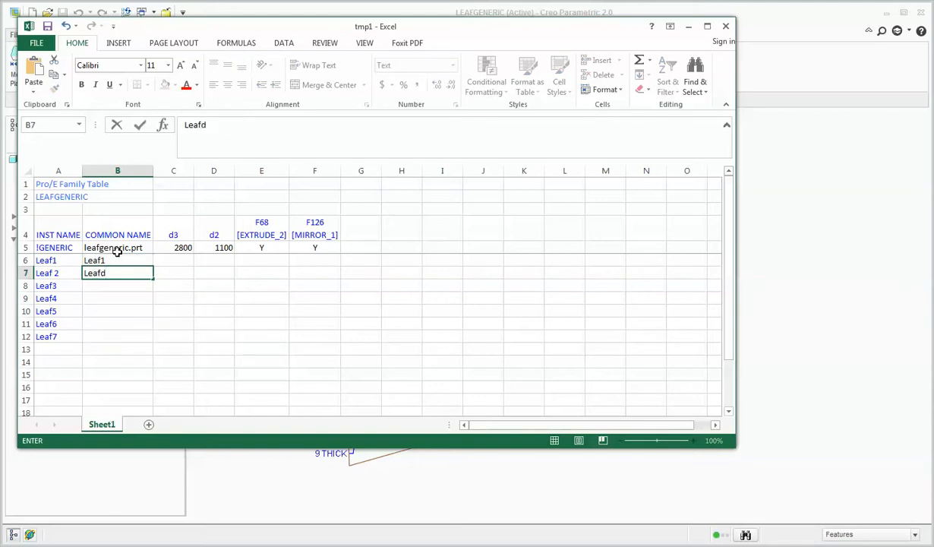
key("Return")
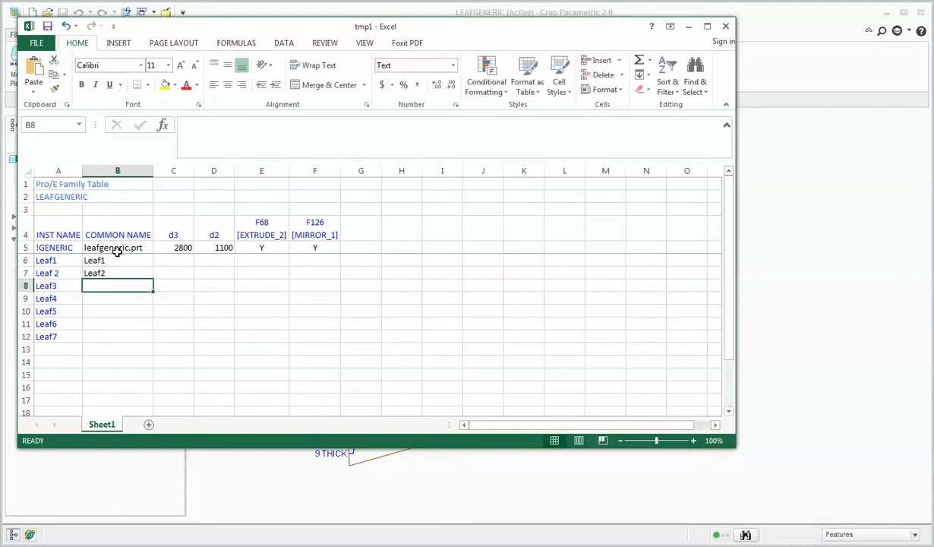
left_click_drag(119, 262, 140, 274)
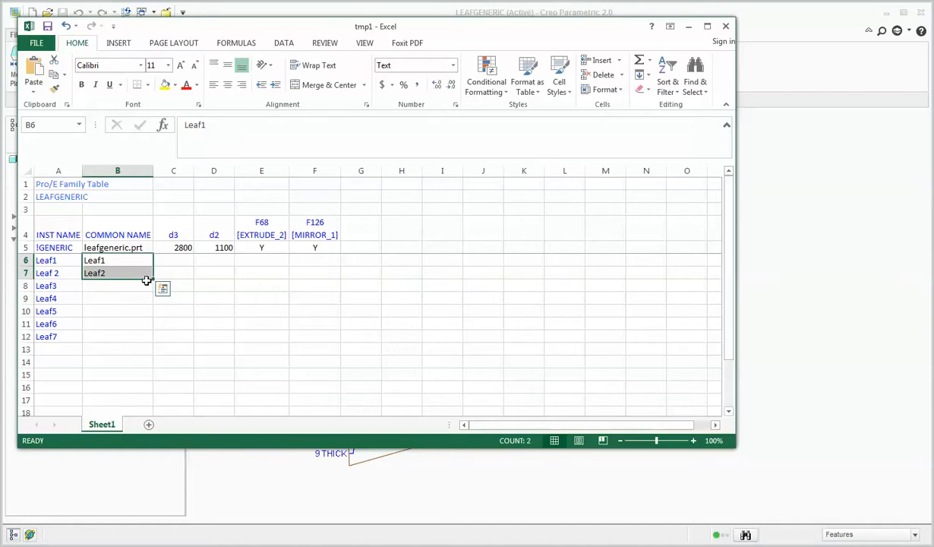
double_click(154, 280)
left_click(108, 360)
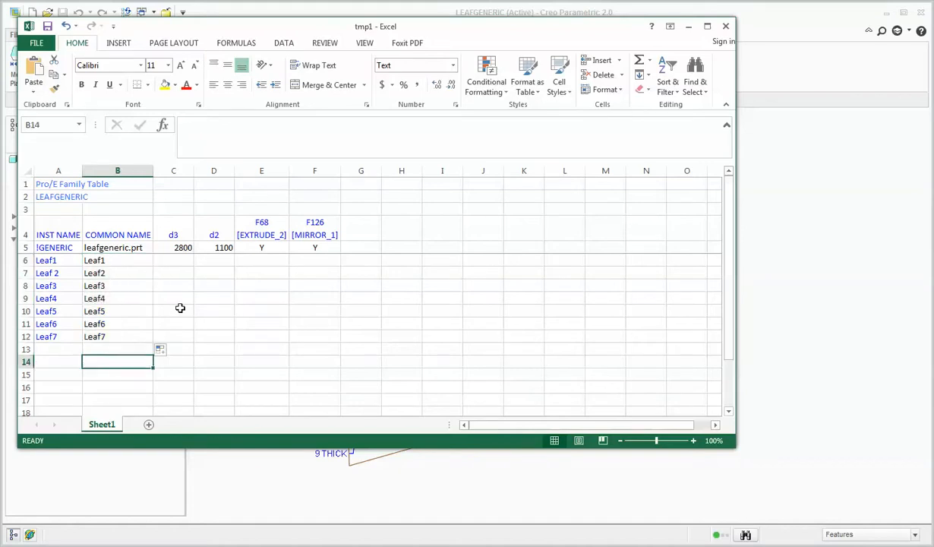
Enter 2800 as d3 in C6 and 1100 as d2 in D6 for the Leaf1 instance.
left_click(176, 260)
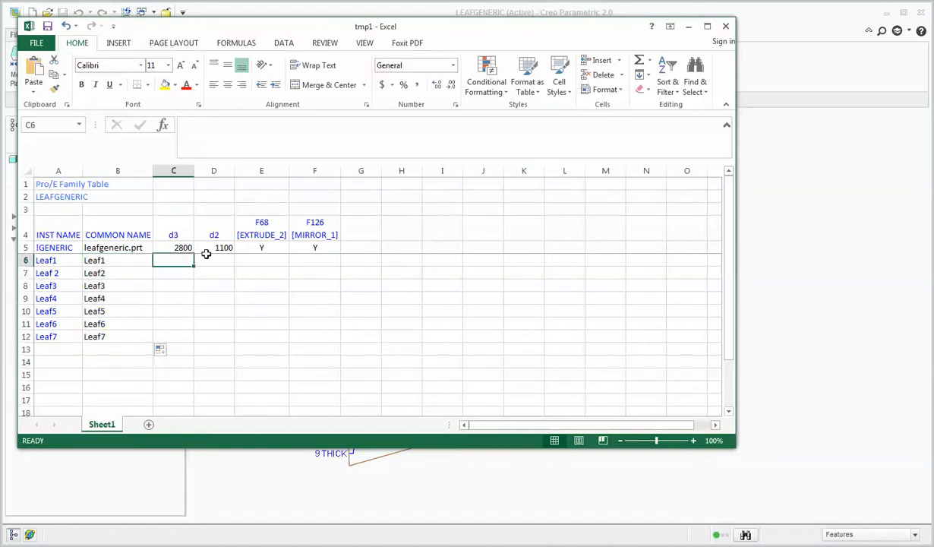
type("2800")
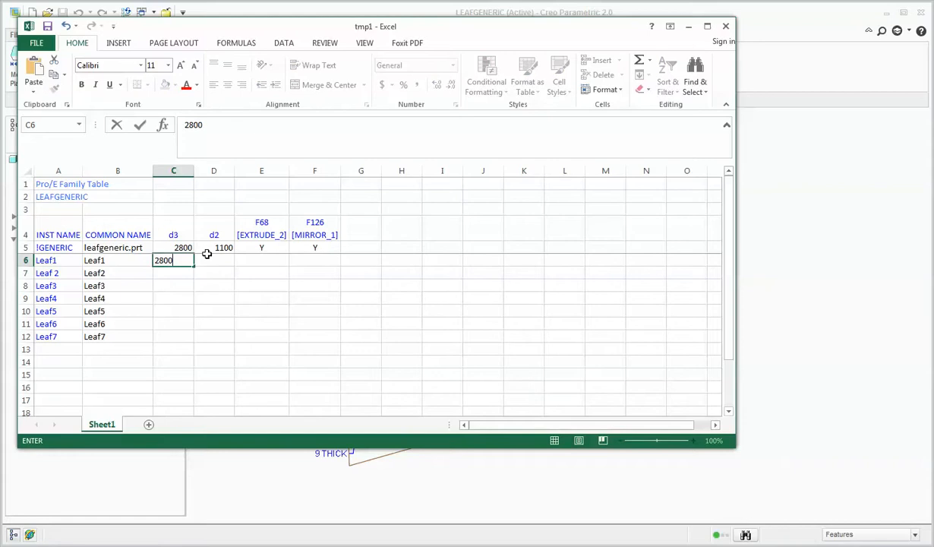
left_click(224, 261)
type("1")
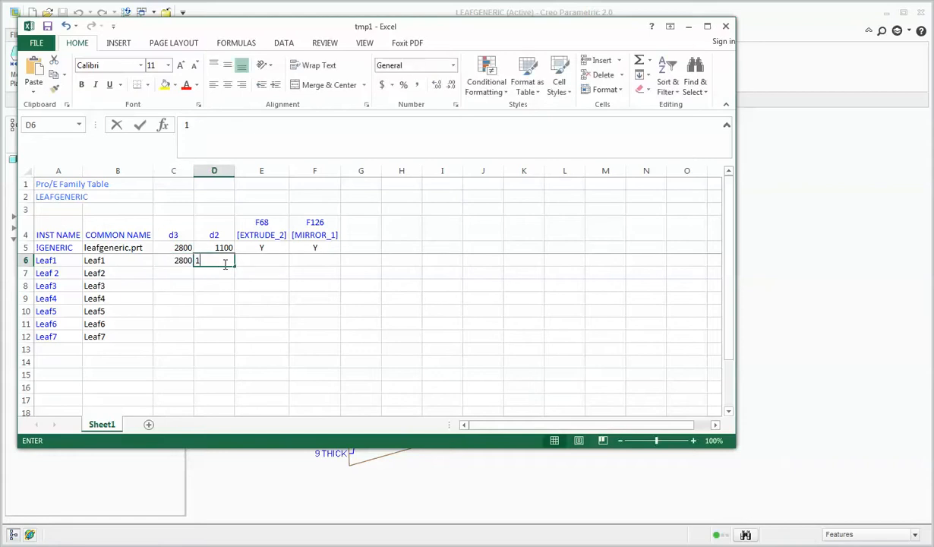
type("100")
key("Return")
Set EXTRUDE_2 in E6 and MIRROR_1 in F6 to Y for the Leaf1 instance.
left_click(245, 260)
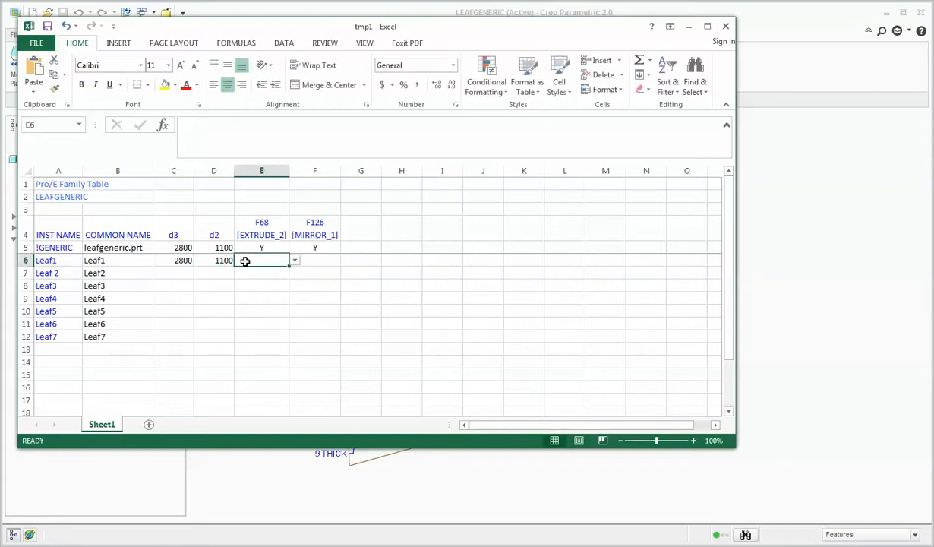
type("Y")
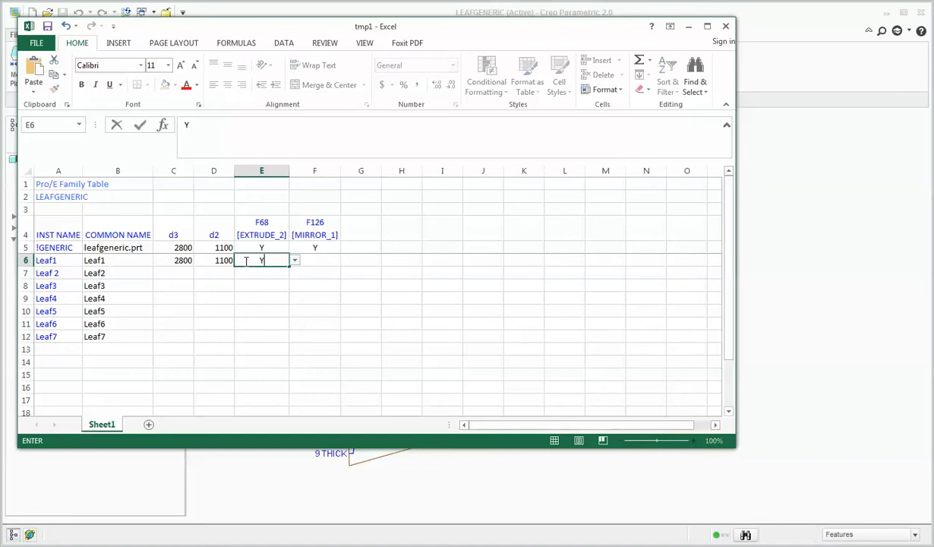
key("Tab")
type("Y")
key("ctrl+Return")
Enter 1100 as the d2 value of the second leaf instance in D7.
key("Left")
key("Left")
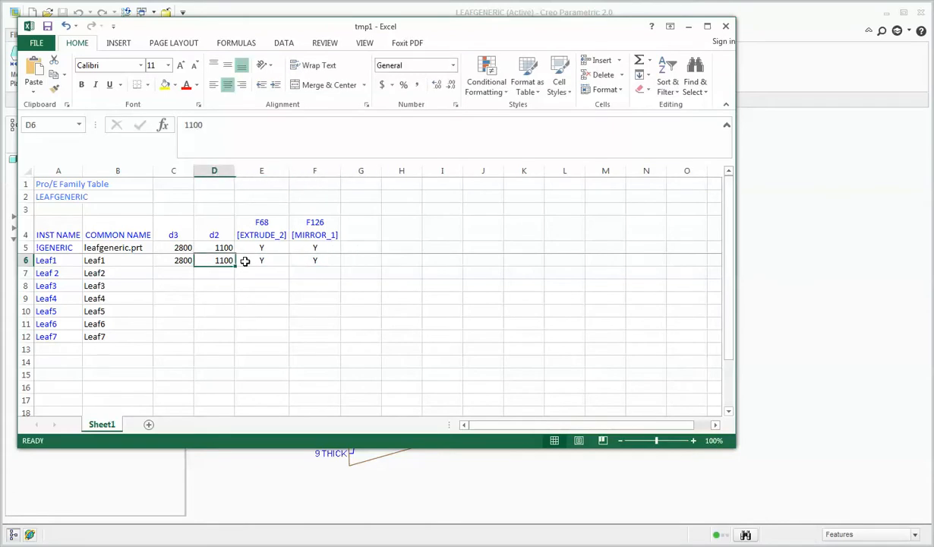
key("Down")
type("1")
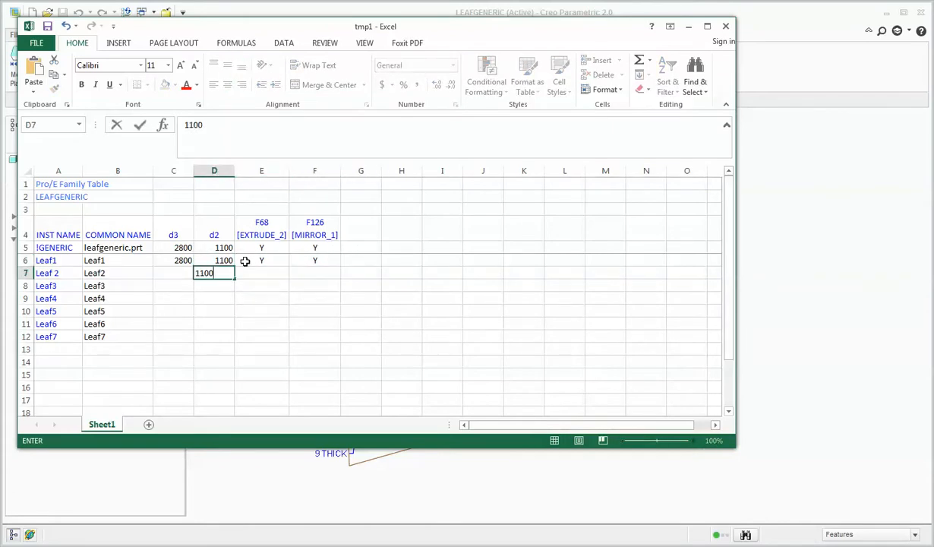
key("Return")
Calculate d3 in C7 with the formula =C6+9 and extend it down to Leaf7 in C12.
key("Up")
key("Left")
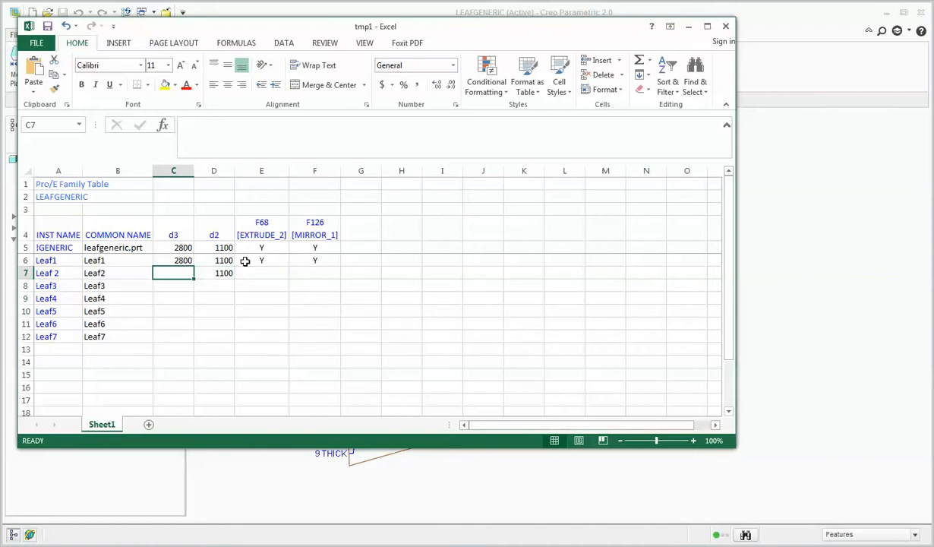
type("=")
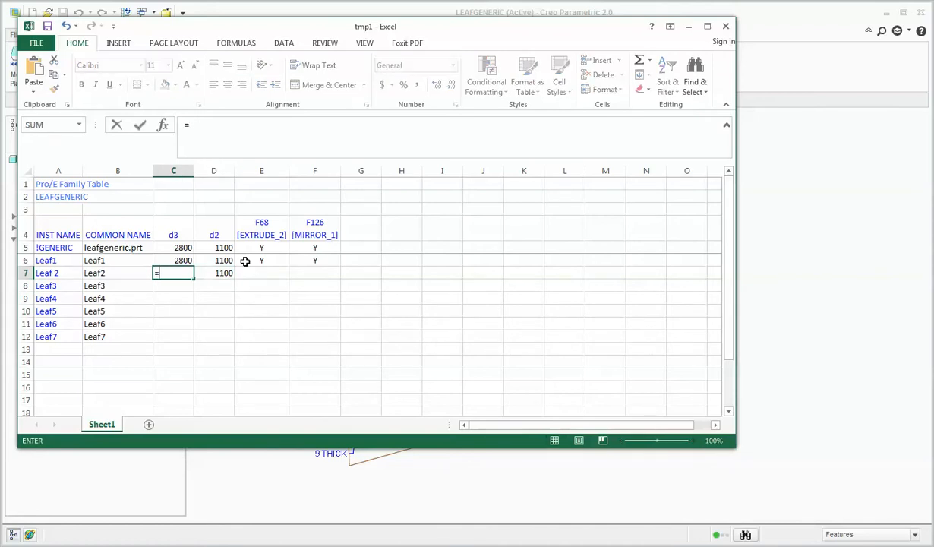
key("Up")
type("+9")
key("Return")
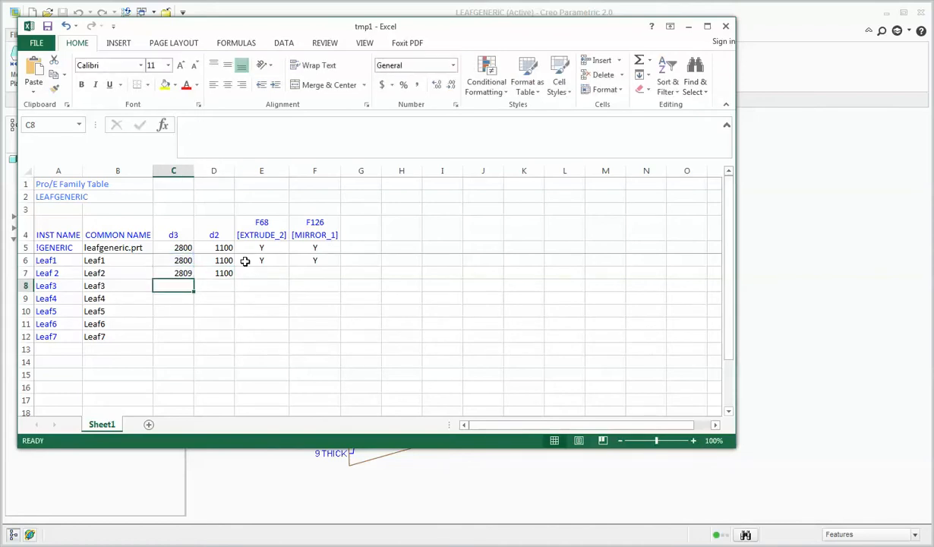
left_click(181, 275)
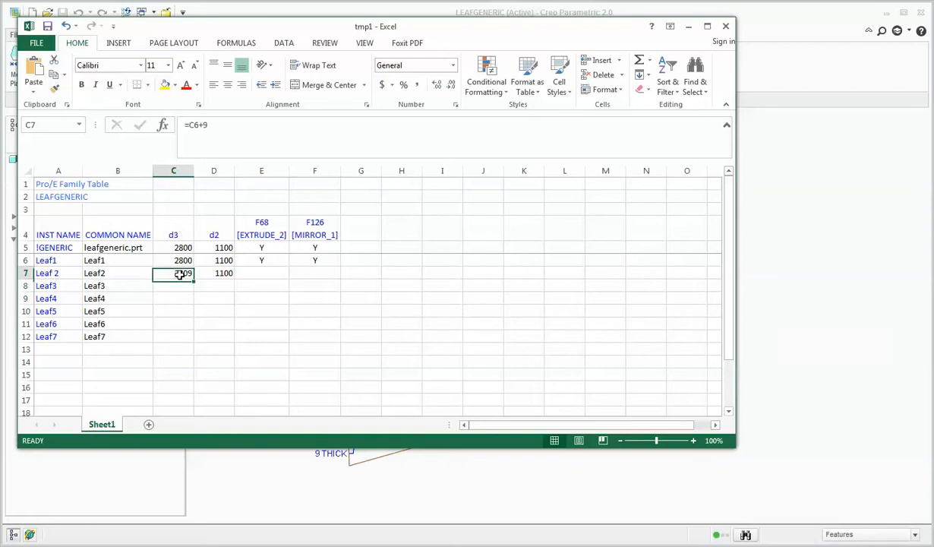
left_click_drag(195, 280, 198, 339)
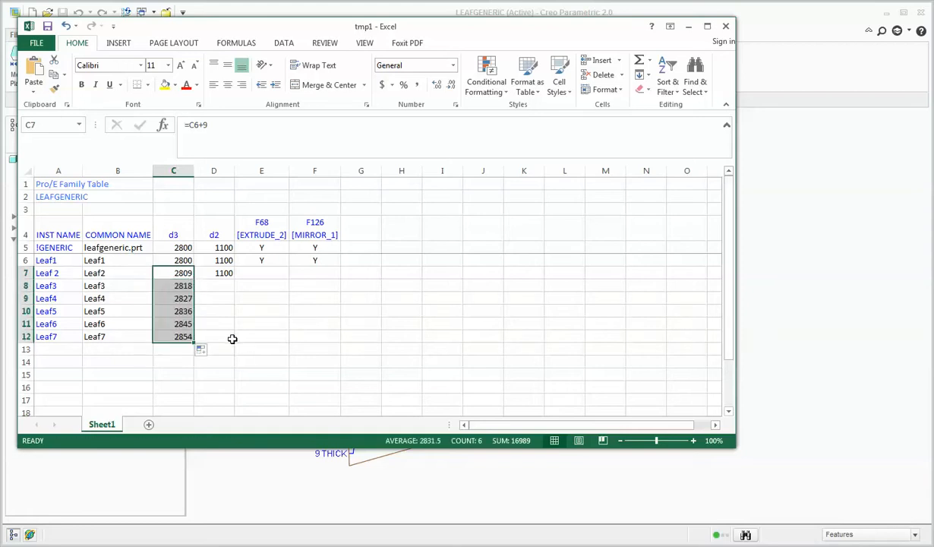
left_click(227, 337)
left_click(185, 335)
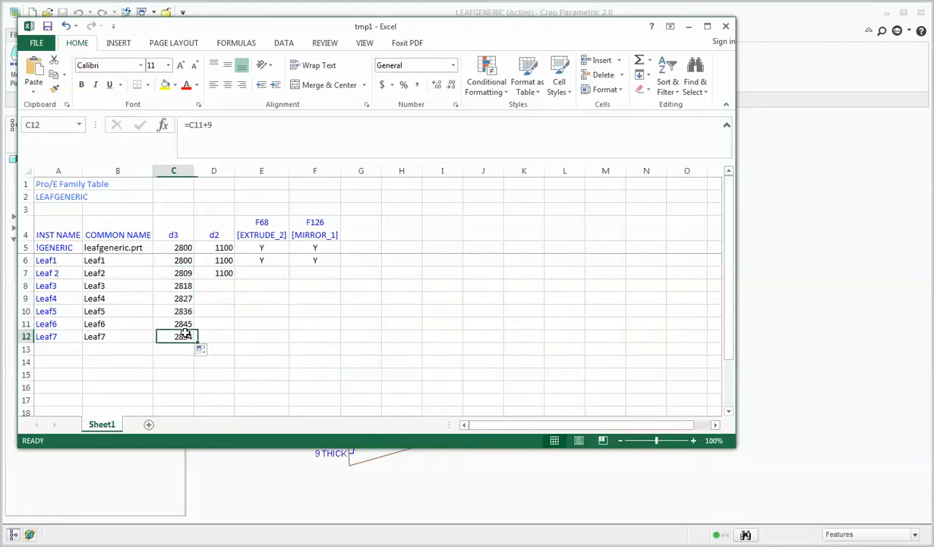
Calculate d2 in D8 with the formula =D7-100 and extend it down to Leaf7 in D12.
left_click(221, 282)
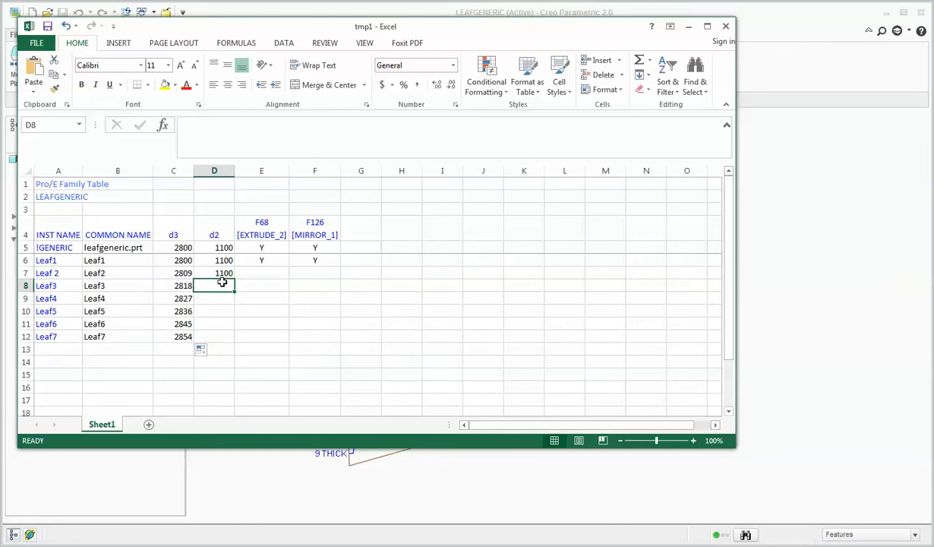
type("=")
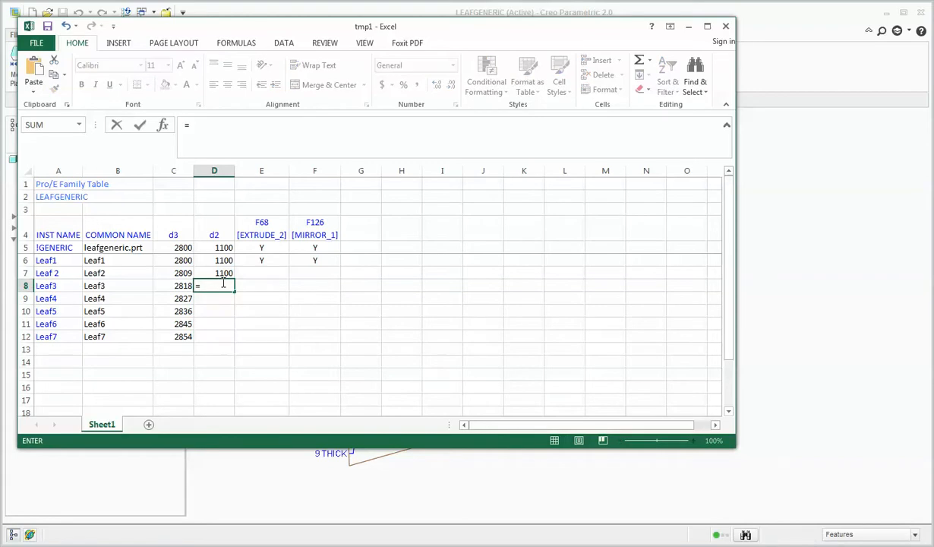
key("Up")
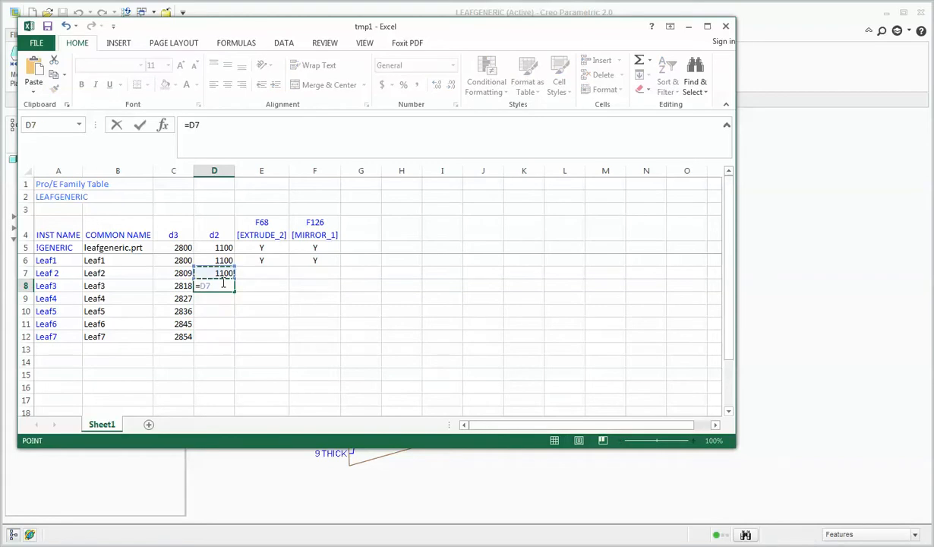
type("-100")
key("Return")
left_click(221, 285)
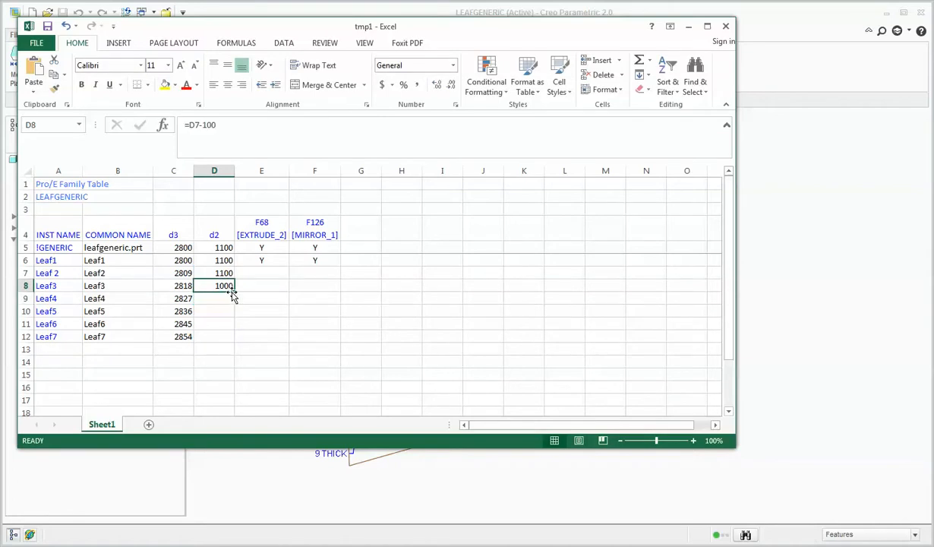
left_click_drag(235, 291, 235, 343)
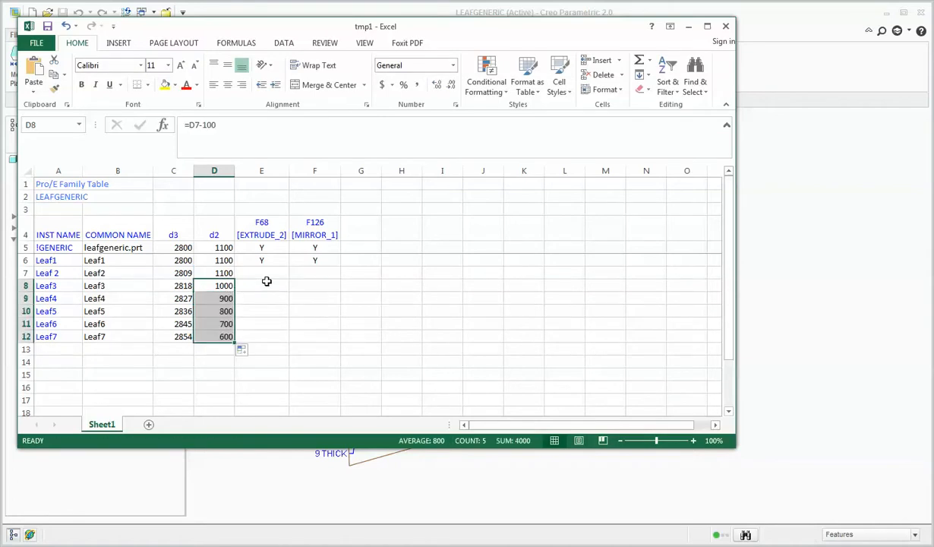
Set EXTRUDE_2 to N for the second leaf instance in E7.
left_click(267, 281)
left_click(271, 271)
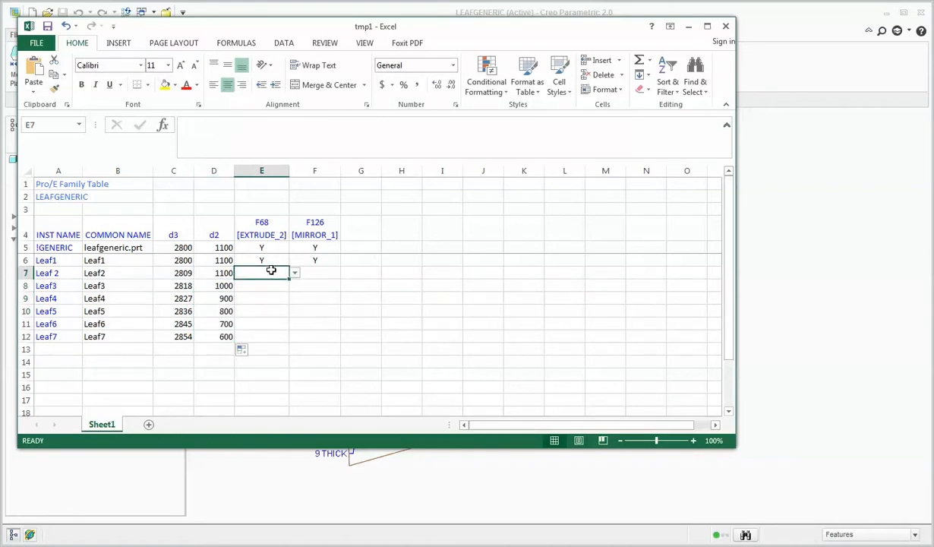
type("N")
key("Return")
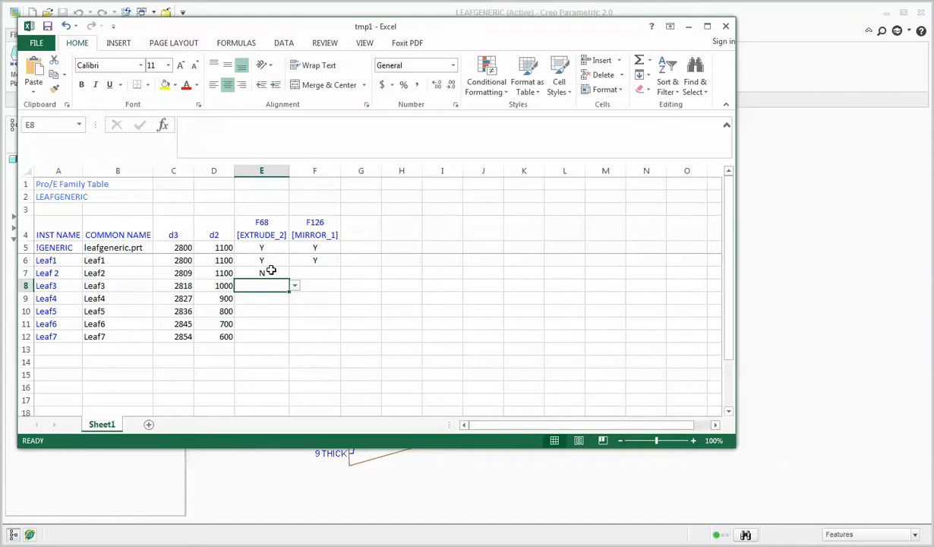
Copy the N from E7 into E8:F12 and enter N for MIRROR_1 in F7.
left_click(271, 271)
key("ctrl+c")
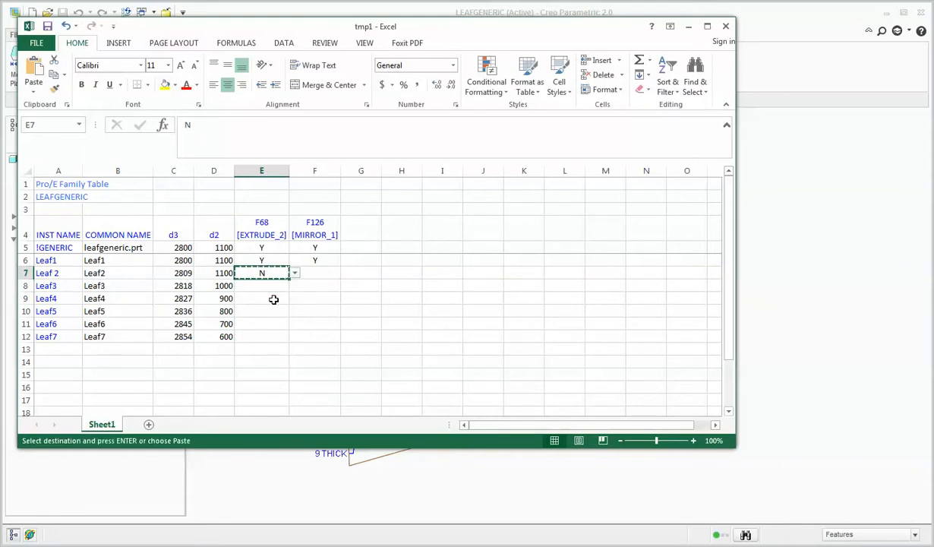
left_click_drag(259, 289, 301, 338)
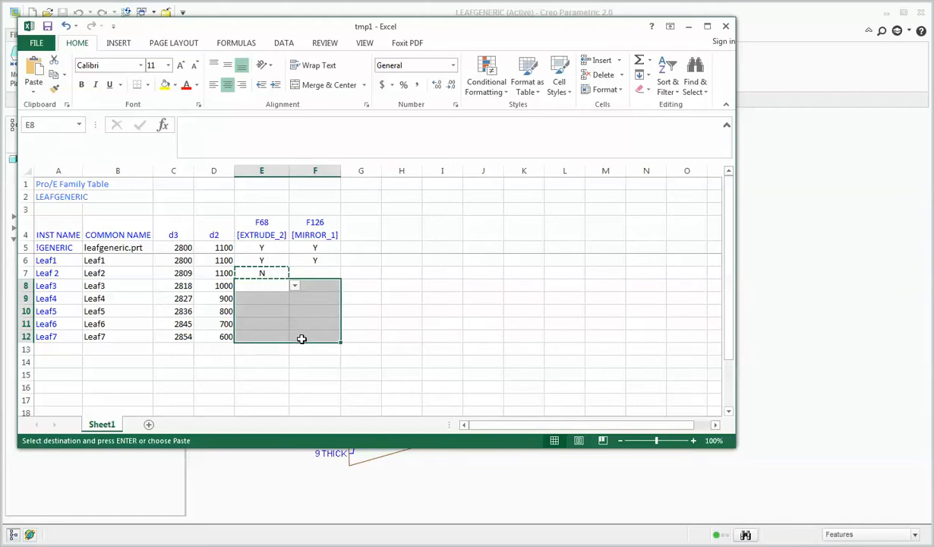
key("ctrl+n")
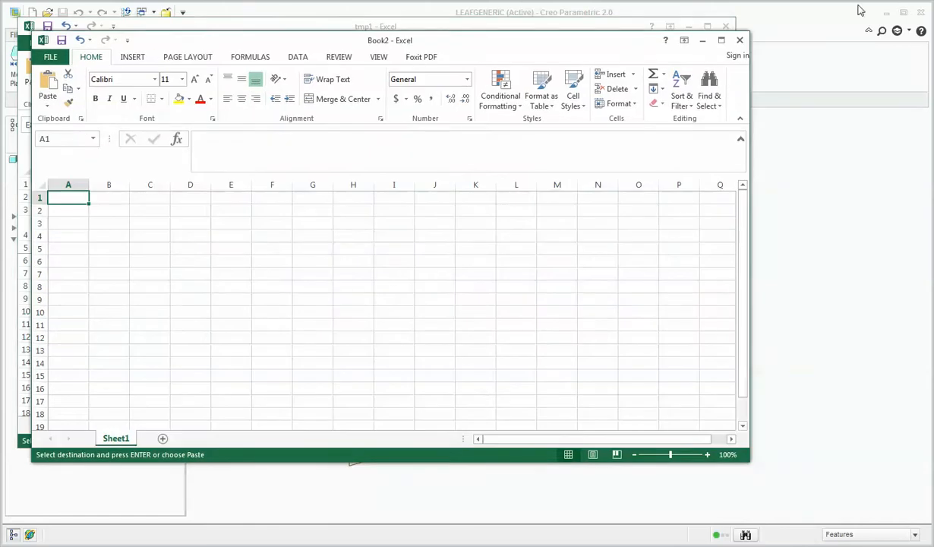
left_click(740, 41)
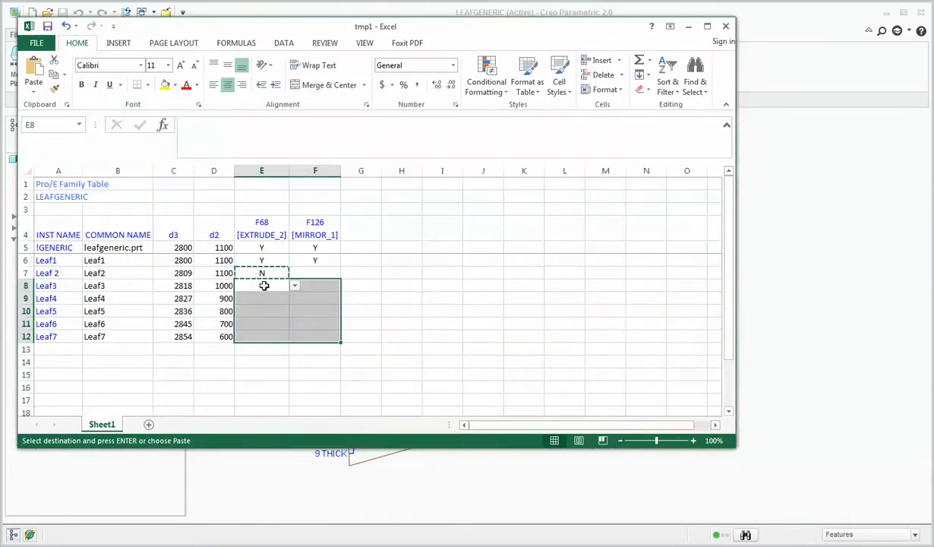
key("ctrl+v")
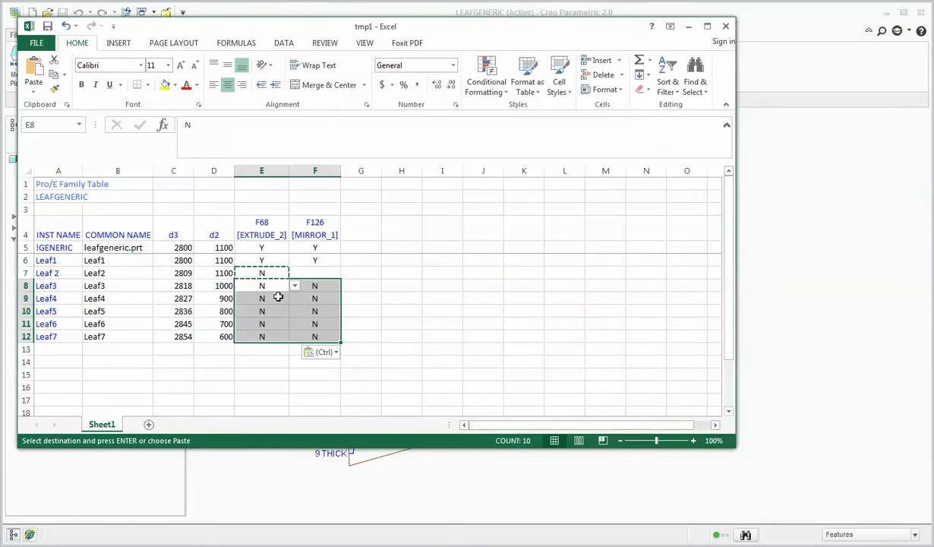
left_click(316, 271)
type("N")
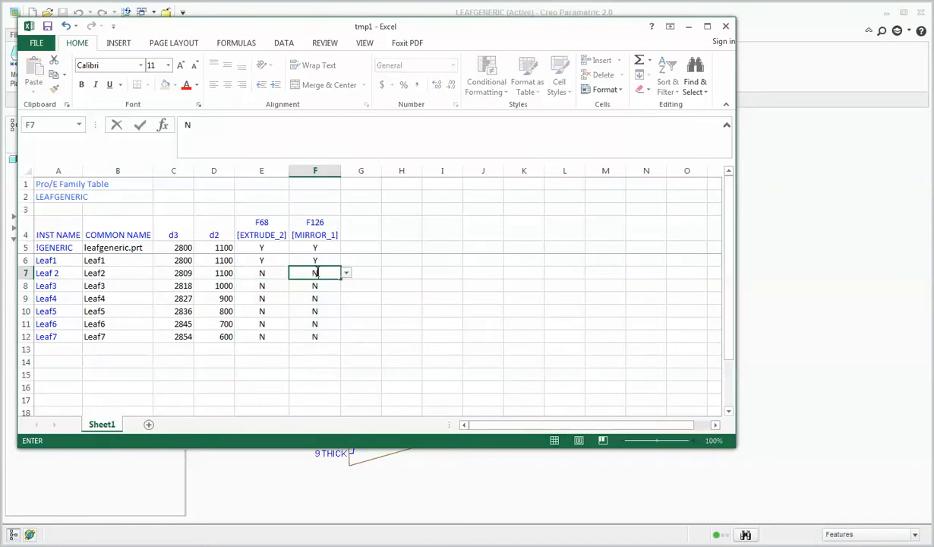
left_click(439, 341)
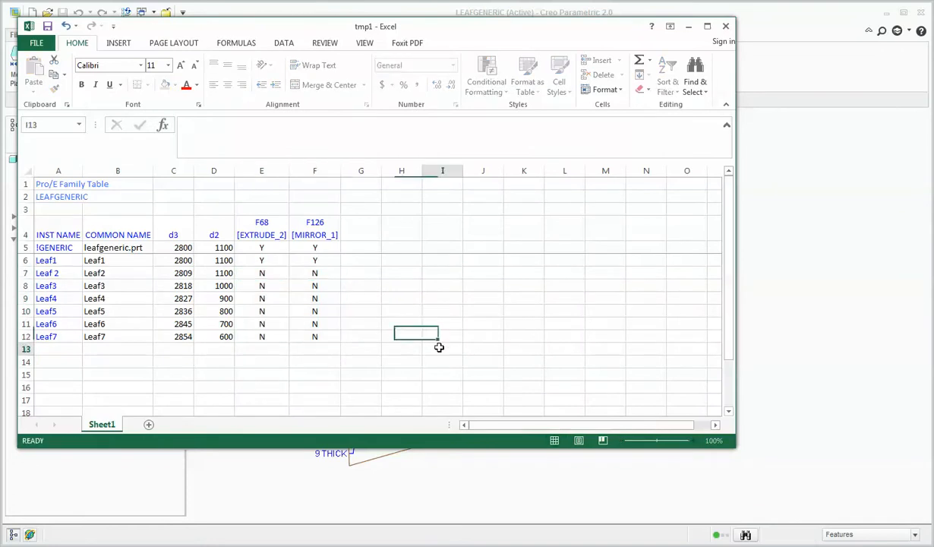
Save the family table workbook and close it to return to the Family Table dialog in Creo Parametric.
left_click(47, 26)
left_click(725, 26)
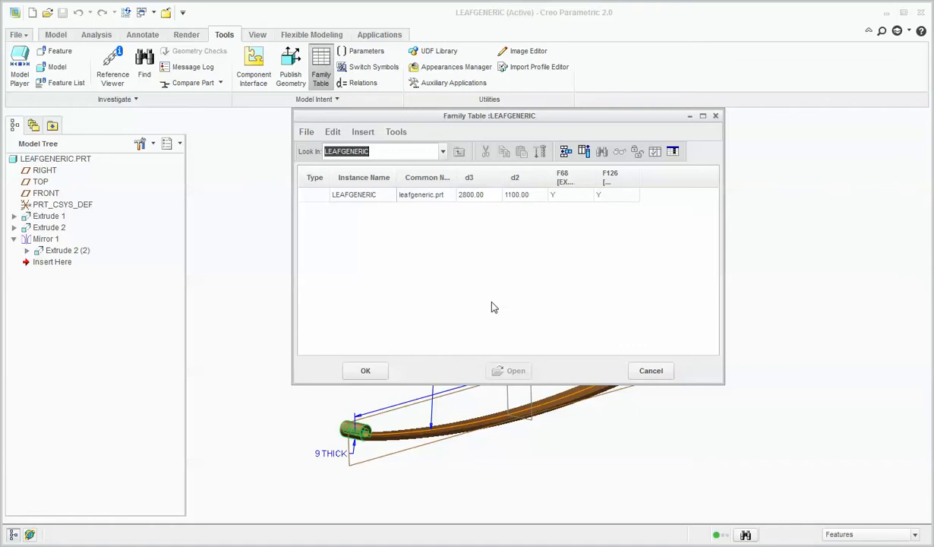
left_click(483, 279)
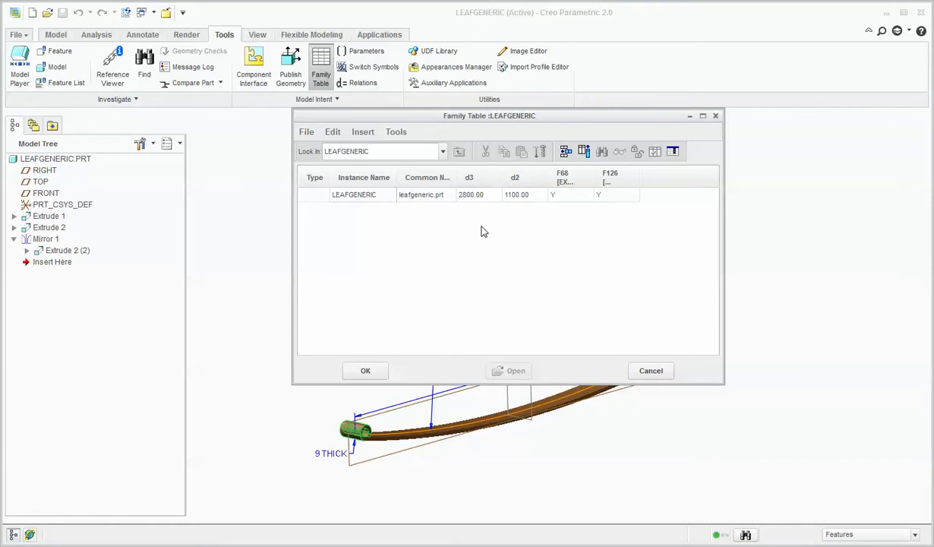
Reopen the family table for editing in Excel and enter Leaf1 as the instance name in A6.
left_click(671, 151)
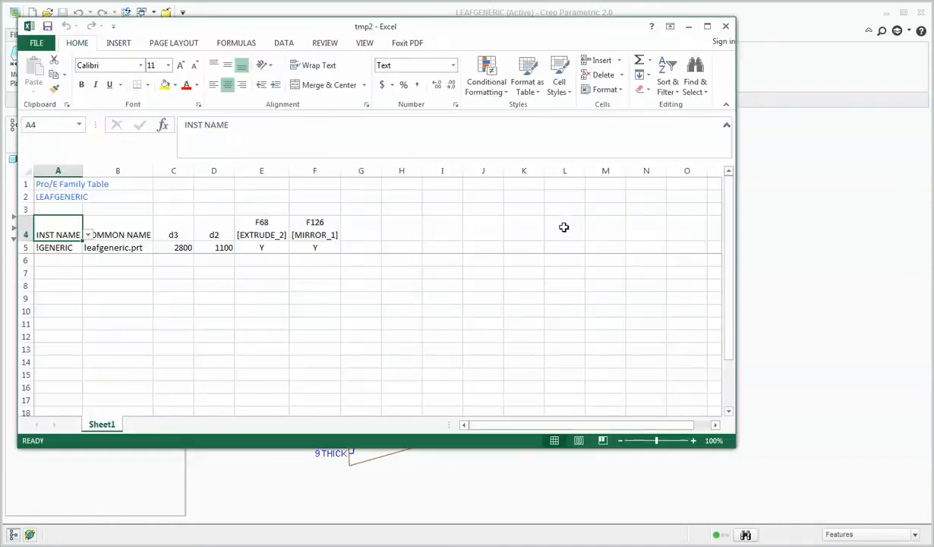
left_click(327, 268)
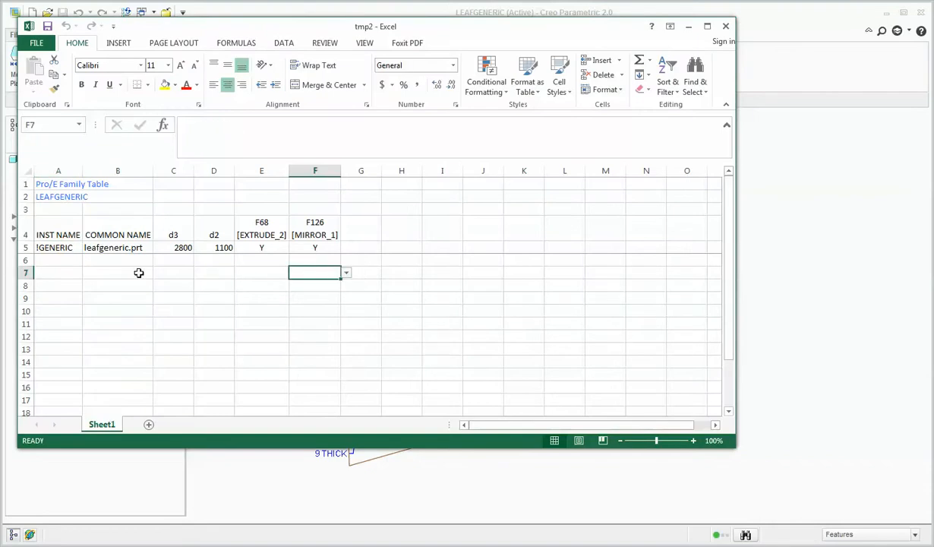
left_click(54, 261)
type("Leaf1")
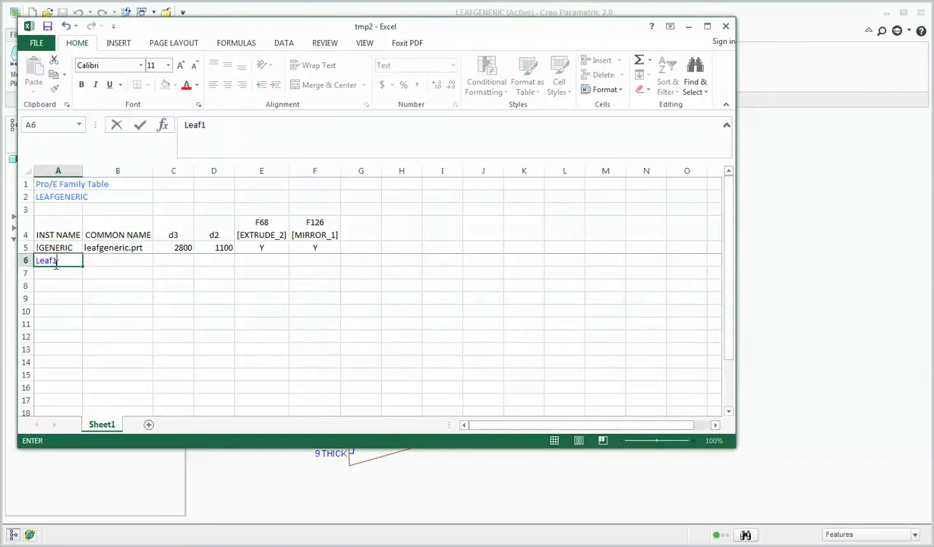
key("Return")
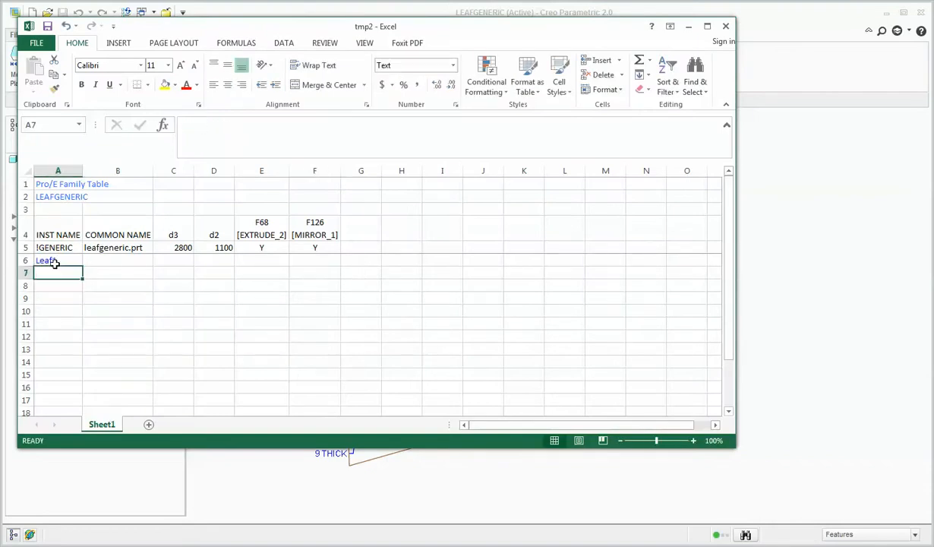
Enter the instance names Leaf2, Leaf3 and Leaf4 in A7:A9.
type("Leaf")
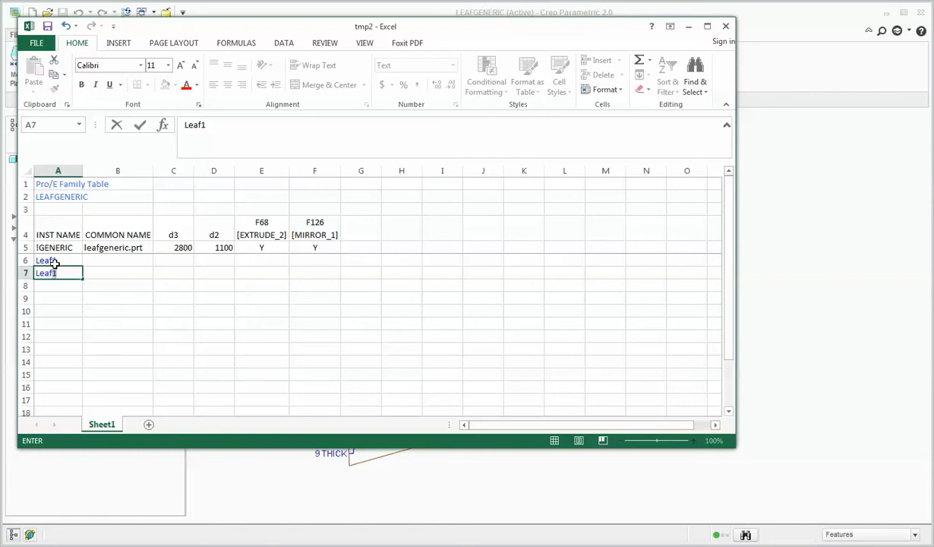
type("2")
key("Return")
type("Leaf")
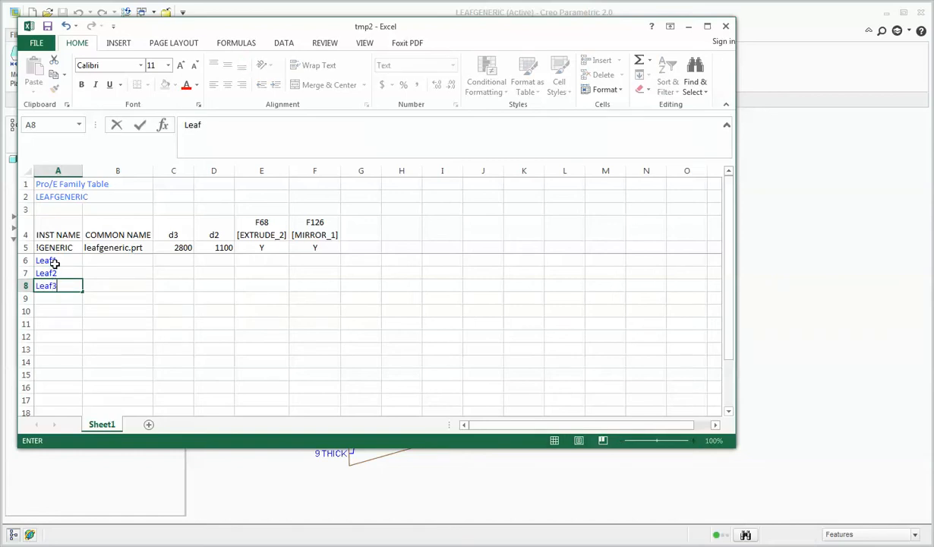
key("Return")
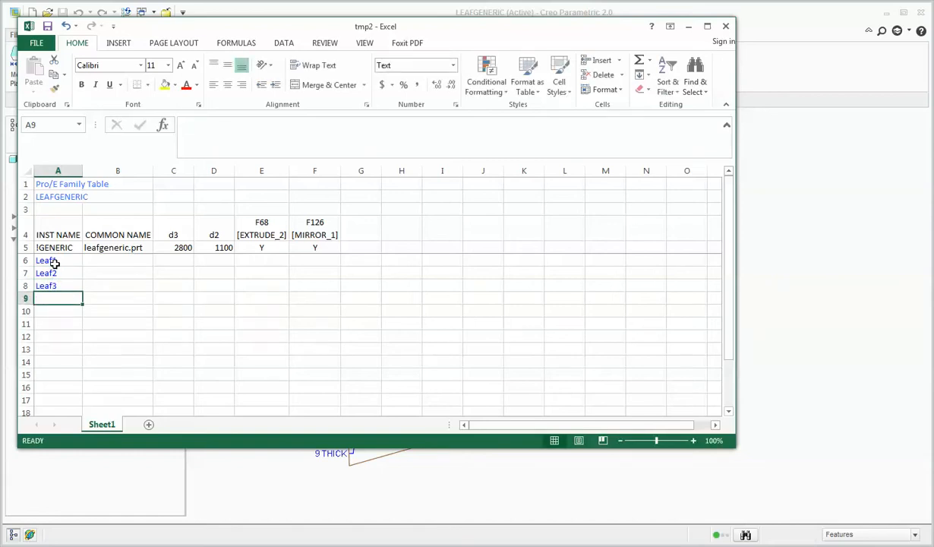
type("Leaf4")
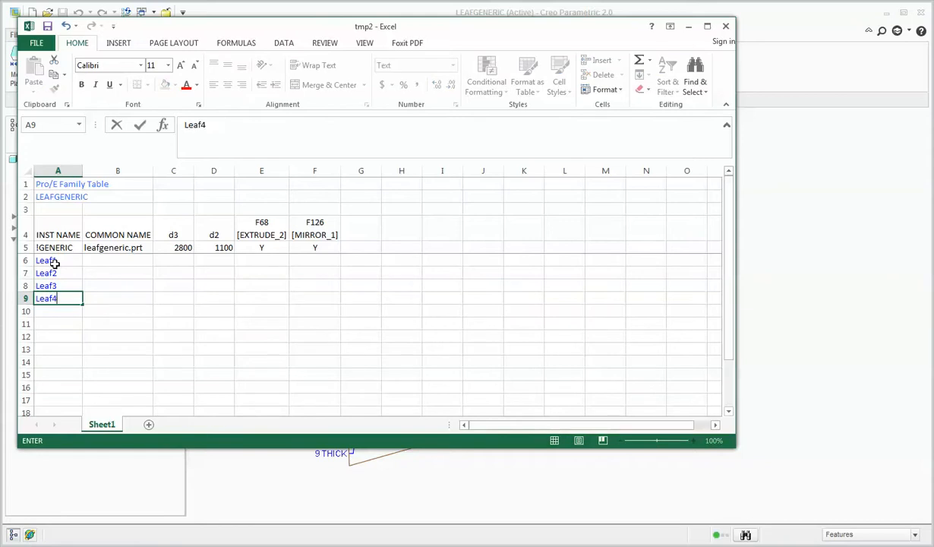
key("Return")
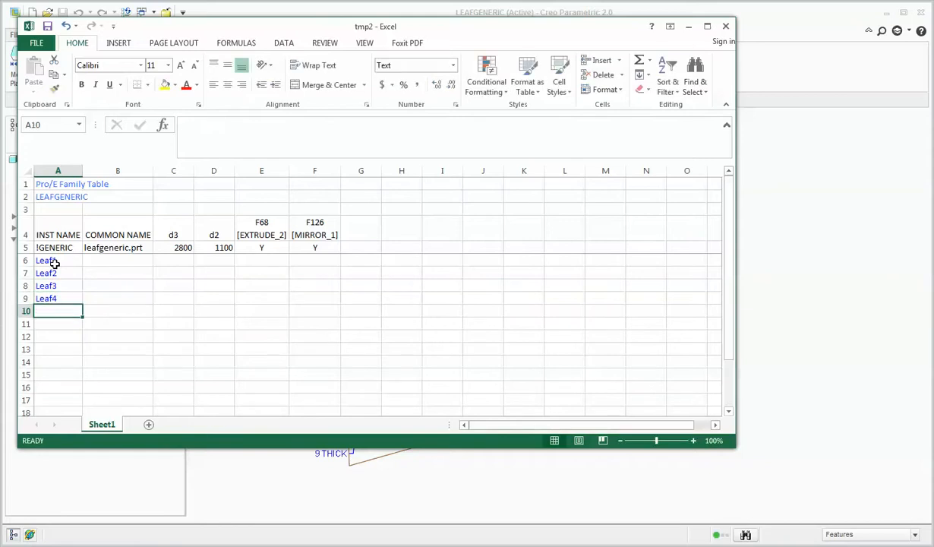
Fill the common names Leaf1 to Leaf4 in B6:B9, entering the first two and accepting the Flash Fill suggestion for the rest.
key("Up")
key("Up")
key("Up")
key("Up")
key("Right")
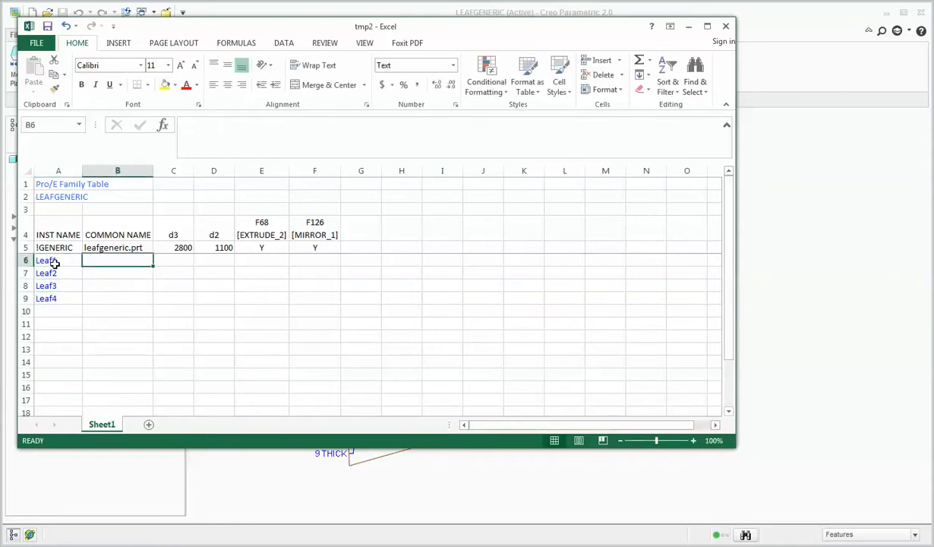
type("Leaf1")
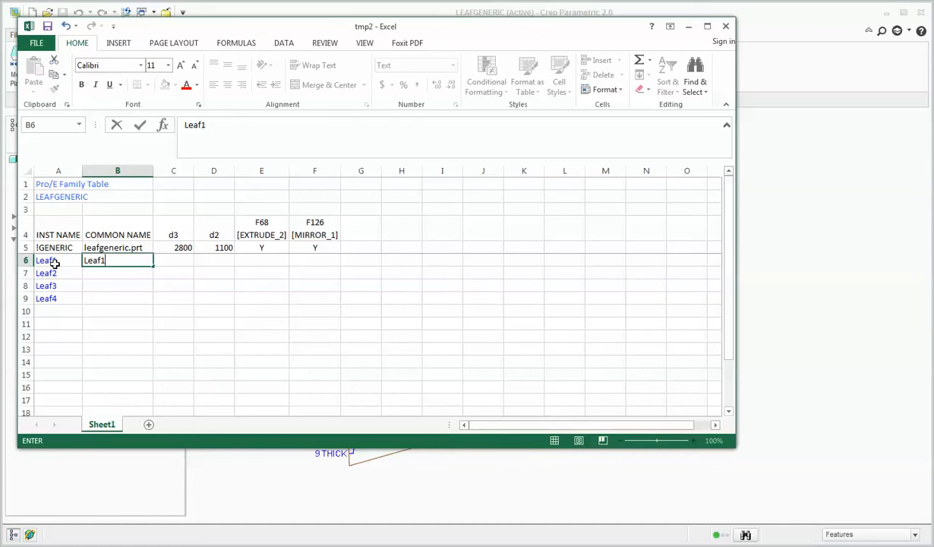
key("Return")
type("Leaf2")
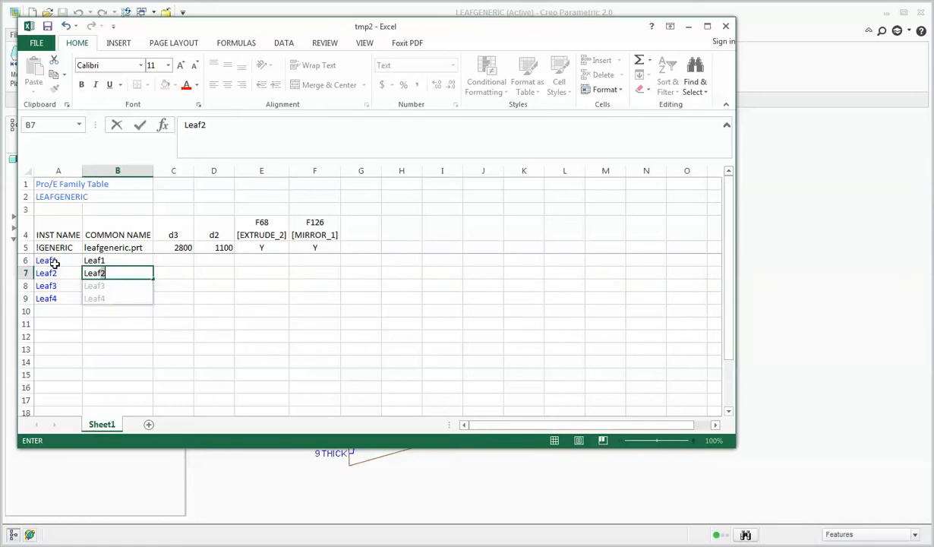
key("Return")
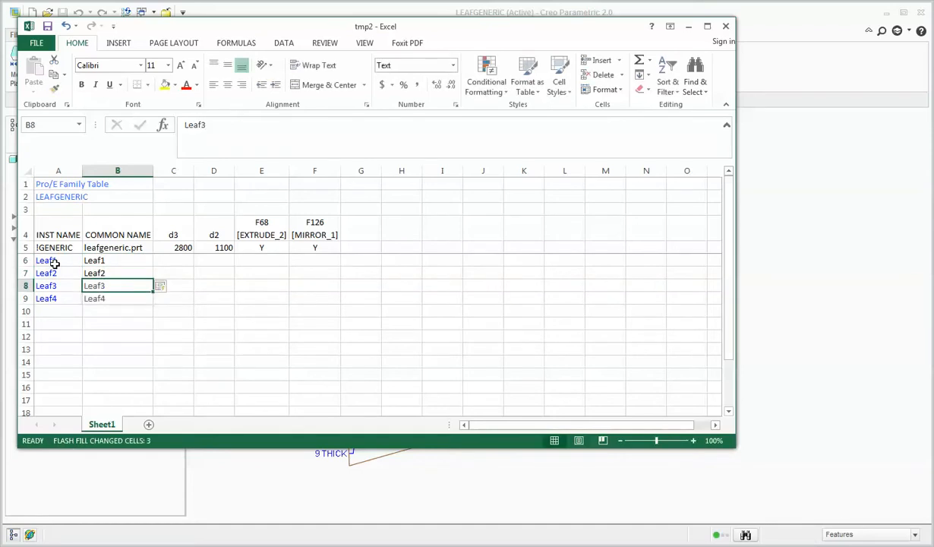
Enter 2800 as Leaf1's d3 value in C6 and the formula =C6+9 for Leaf2 in C7.
left_click(176, 261)
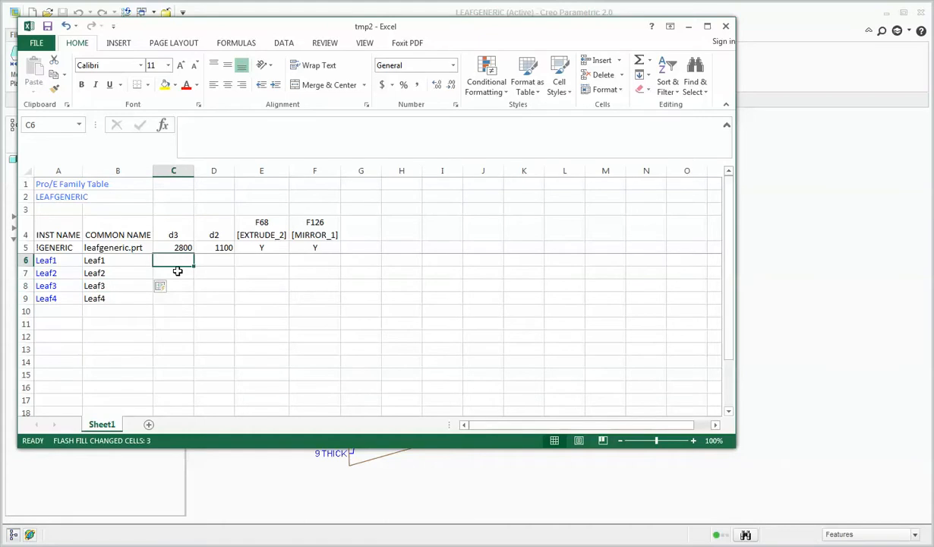
type("2800")
key("Return")
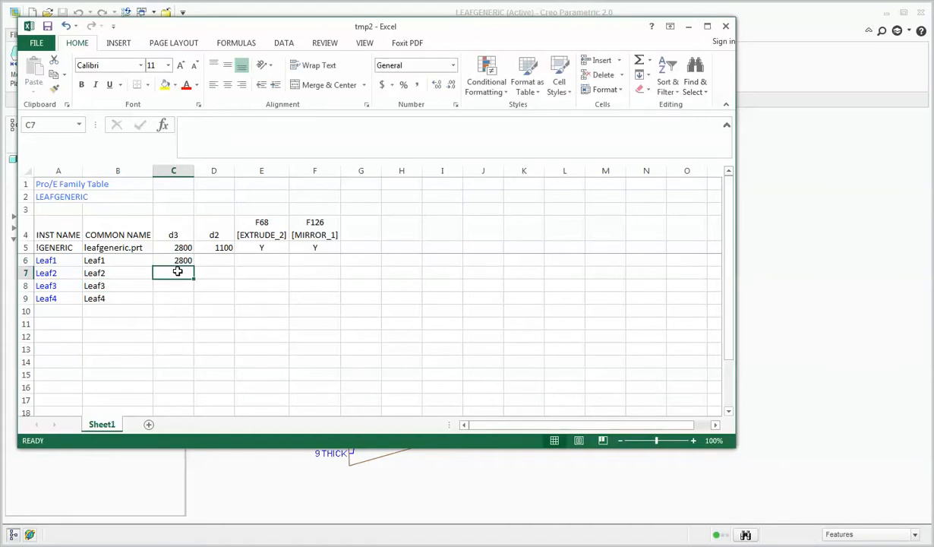
type("=")
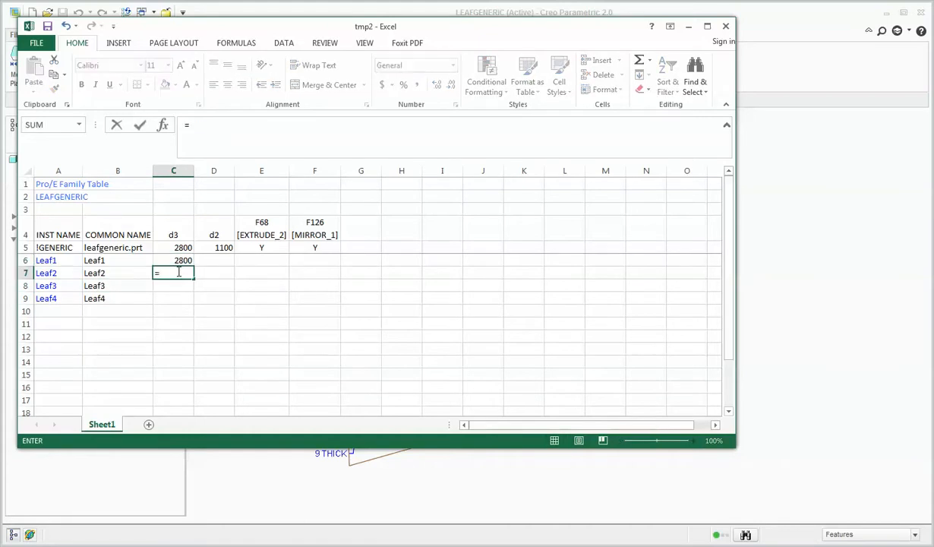
key("Up")
type("+")
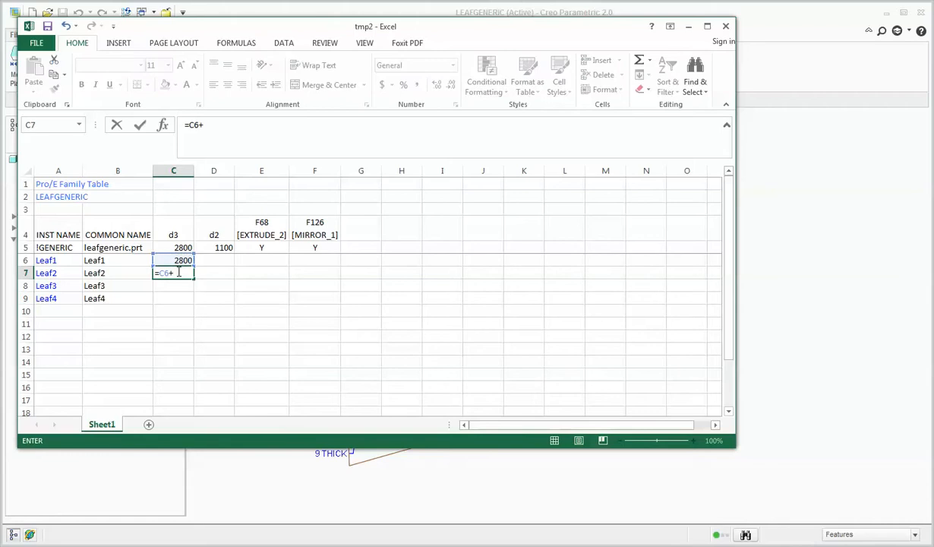
key("Return")
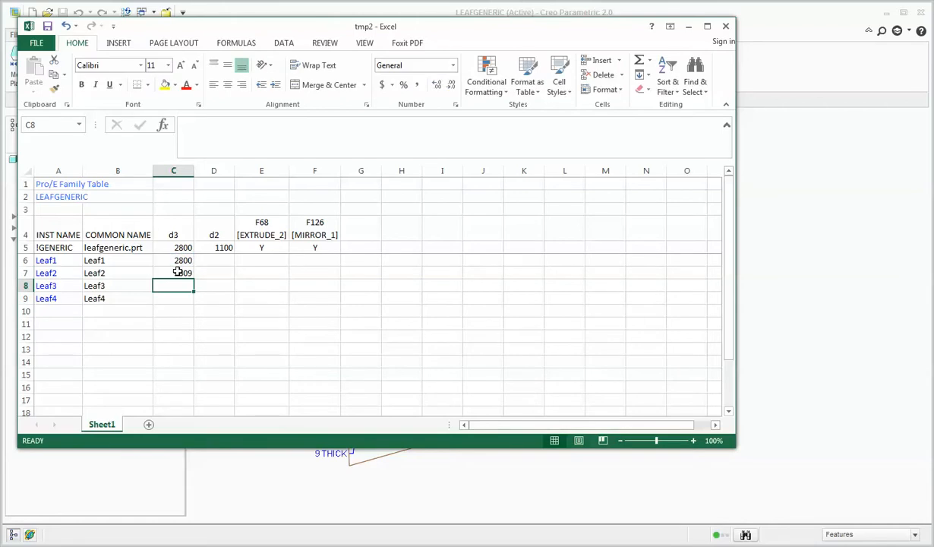
Copy the d3 formula from C7 into C8:C9 for Leaf3 and Leaf4.
left_click(177, 272)
key("ctrl+c")
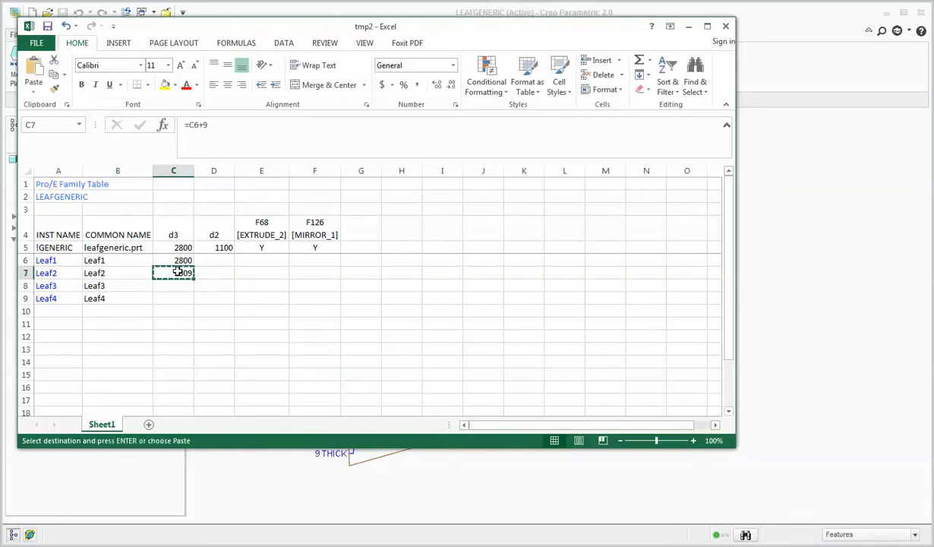
key("Down")
key("shift+Down")
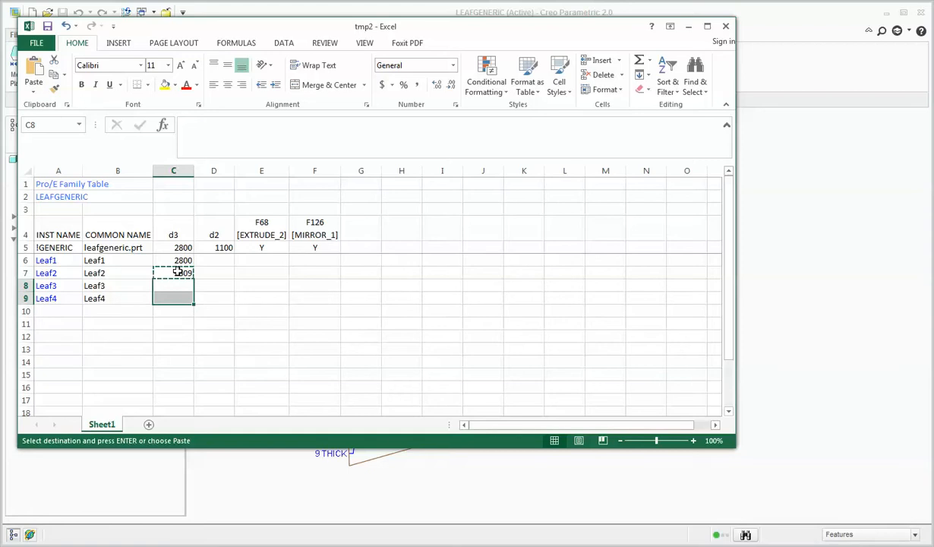
key("ctrl+v")
Enter the d2 values 1100, 1100, 1000 and 900 for Leaf1 to Leaf4 in D6:D9.
key("Right")
key("Up")
key("Up")
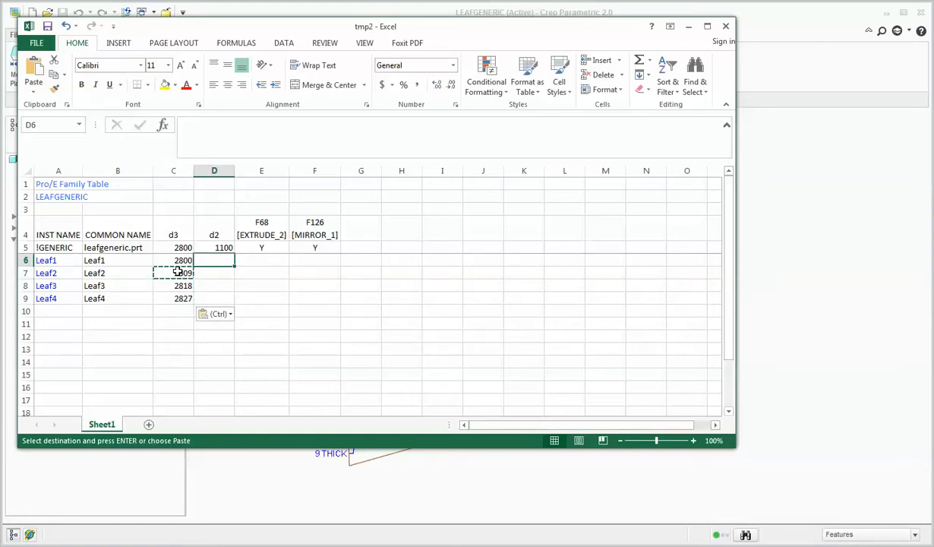
type("1100")
key("Return")
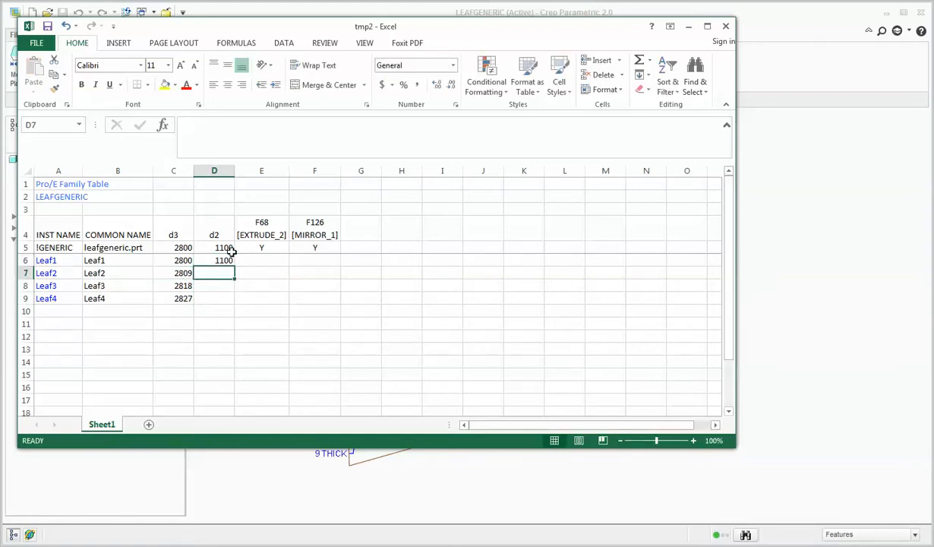
type("110")
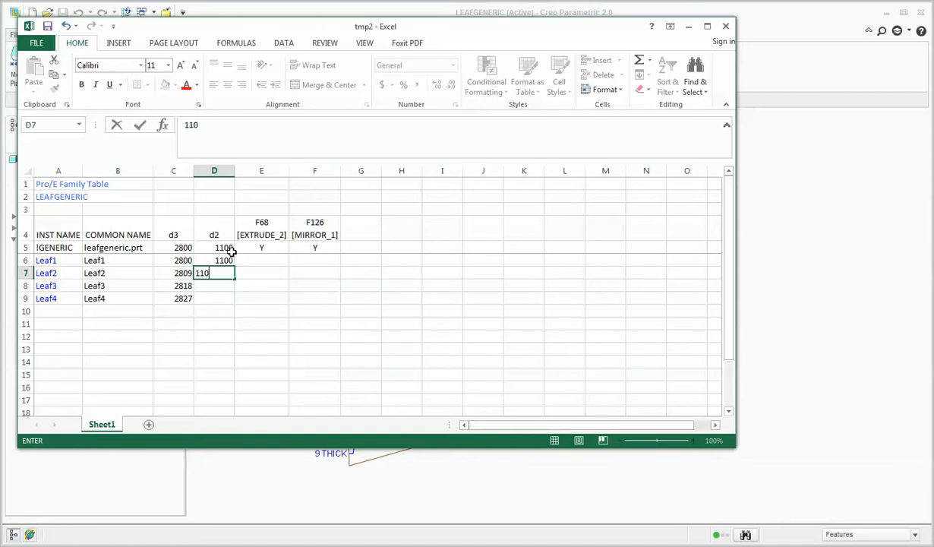
type("0")
key("Return")
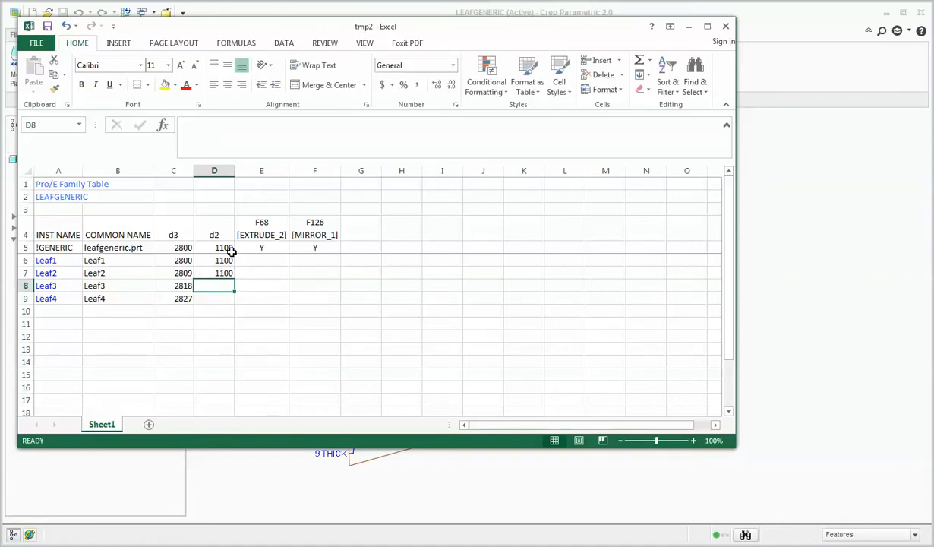
type("10")
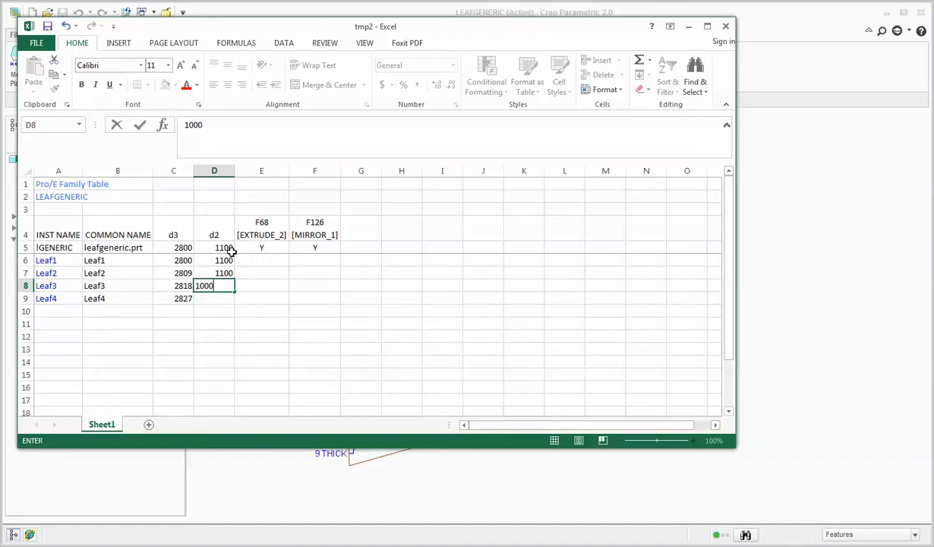
type("00")
key("Return")
type("90")
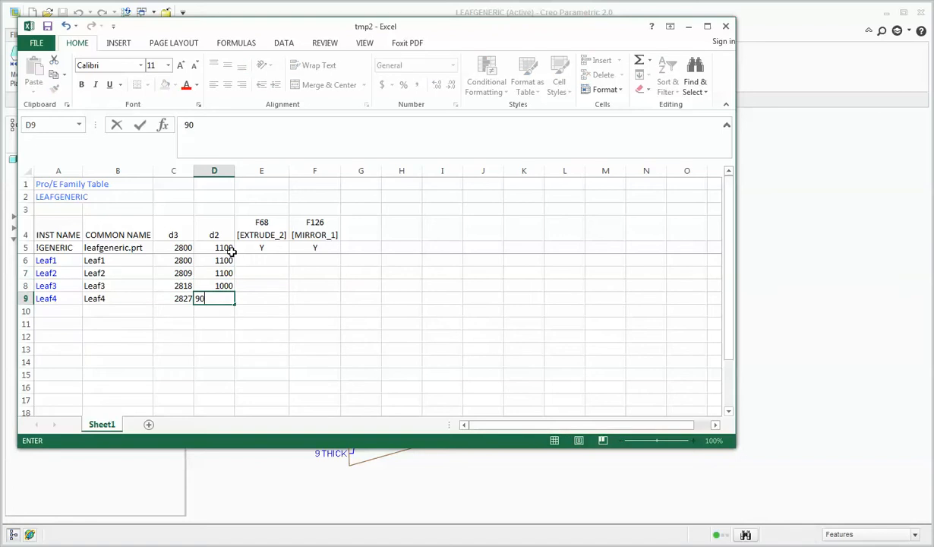
key("Tab")
Set both EXTRUDE_2 and MIRROR_1 to Y for Leaf1 in E6:F6.
key("Up")
key("Up")
key("Up")
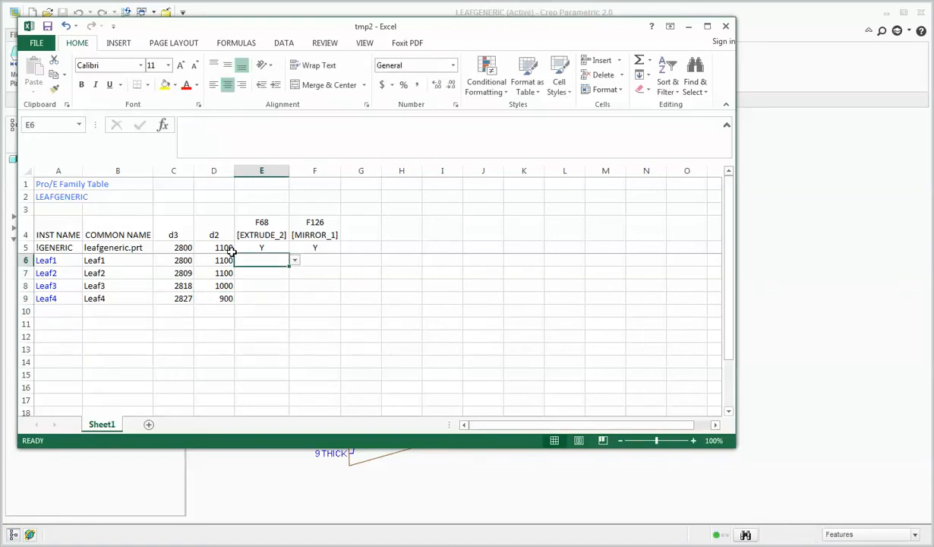
left_click(294, 260)
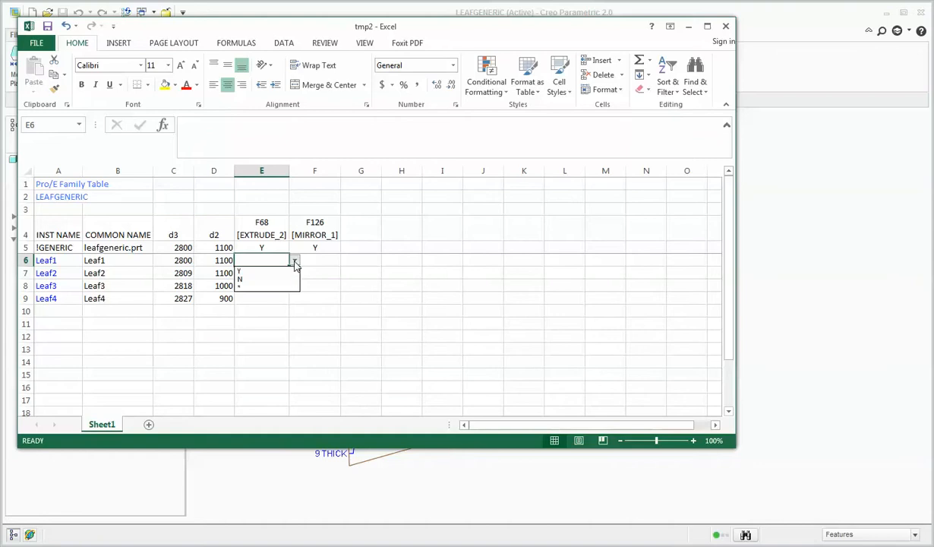
left_click(277, 271)
left_click(330, 260)
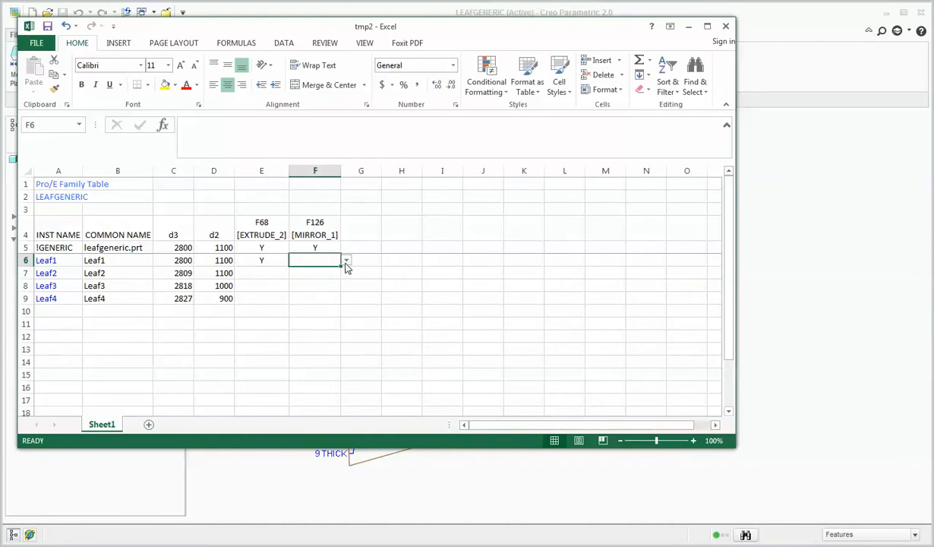
left_click(345, 260)
left_click(300, 270)
Set both EXTRUDE_2 and MIRROR_1 to N for Leaf2 in E7:F7.
left_click(276, 272)
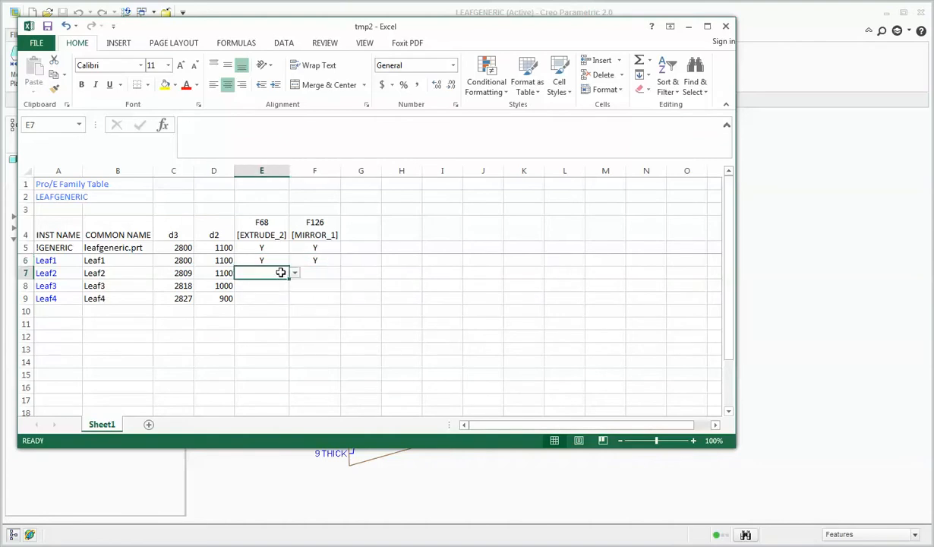
left_click(295, 273)
left_click(265, 291)
left_click(327, 274)
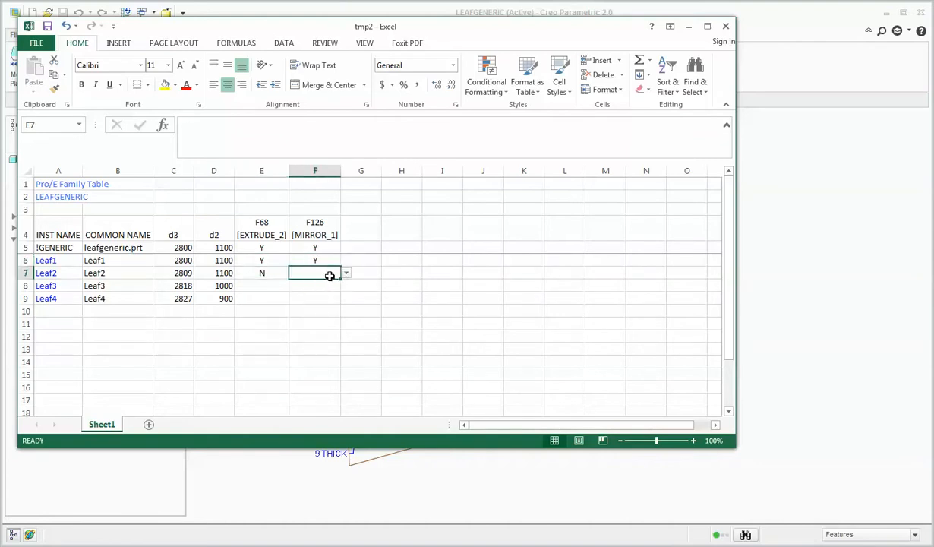
left_click(345, 273)
left_click(295, 291)
Set both EXTRUDE_2 and MIRROR_1 to N for Leaf3 in E8:F8.
left_click(265, 286)
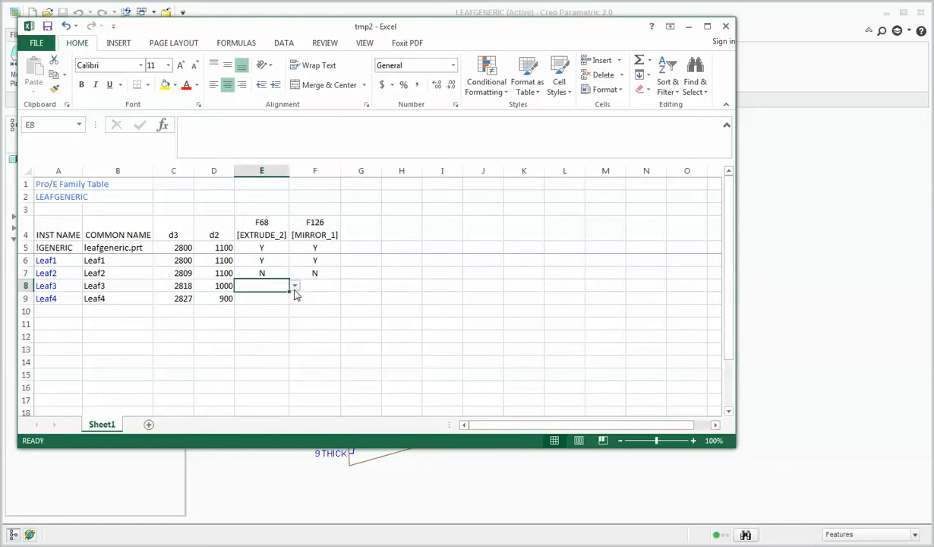
left_click(295, 287)
left_click(275, 304)
left_click(319, 286)
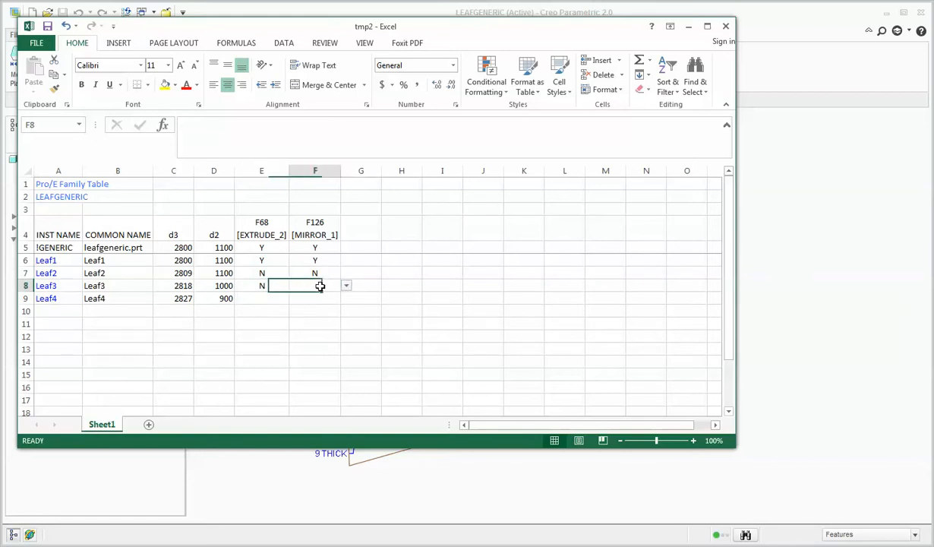
left_click(345, 285)
left_click(320, 304)
Set both EXTRUDE_2 and MIRROR_1 to N for Leaf4 in E9:F9.
left_click(269, 298)
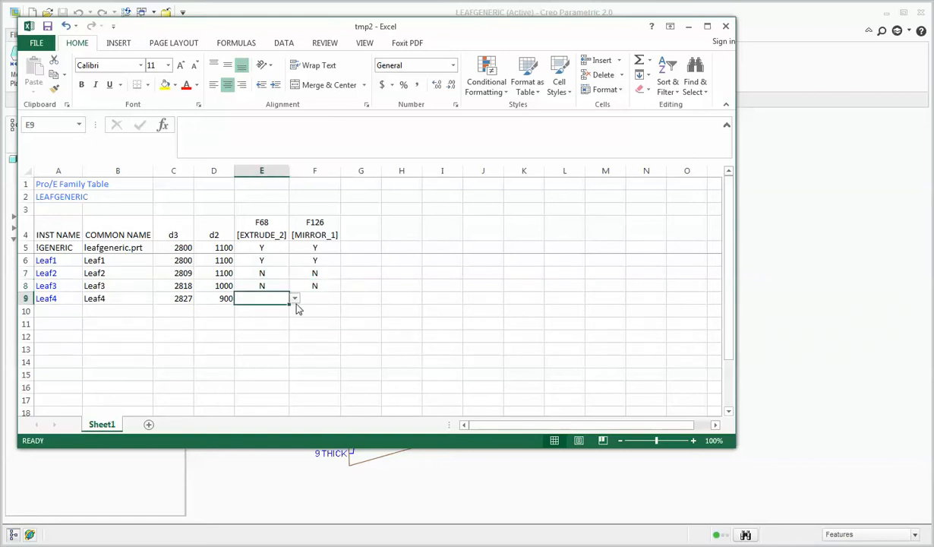
left_click(295, 298)
left_click(279, 317)
left_click(325, 296)
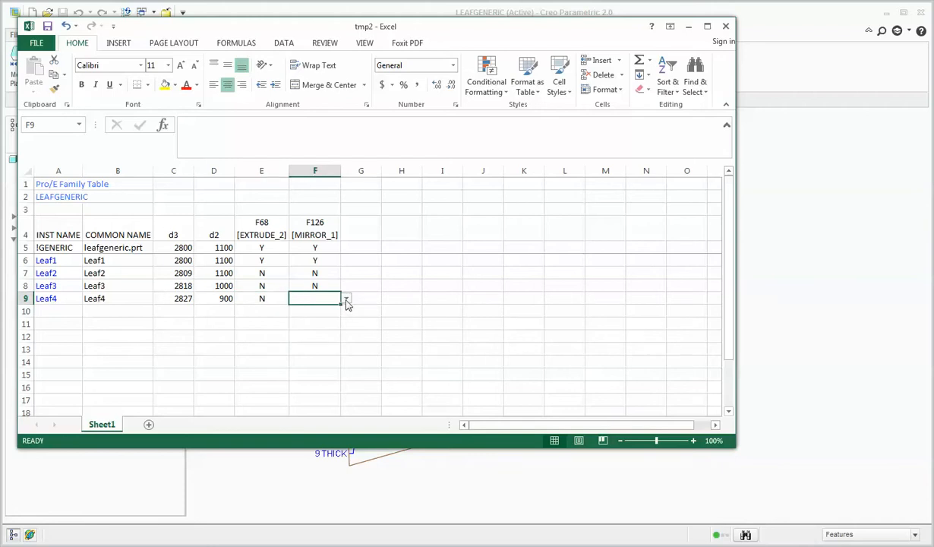
left_click(345, 298)
left_click(320, 319)
Save and close the family table workbook, and briefly reopen it in Excel to check the instance data.
left_click(48, 27)
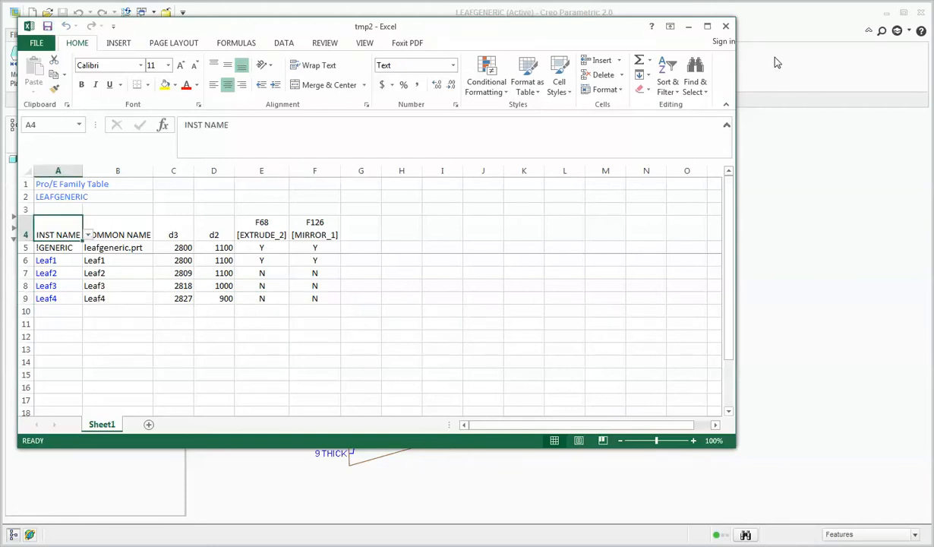
left_click(725, 28)
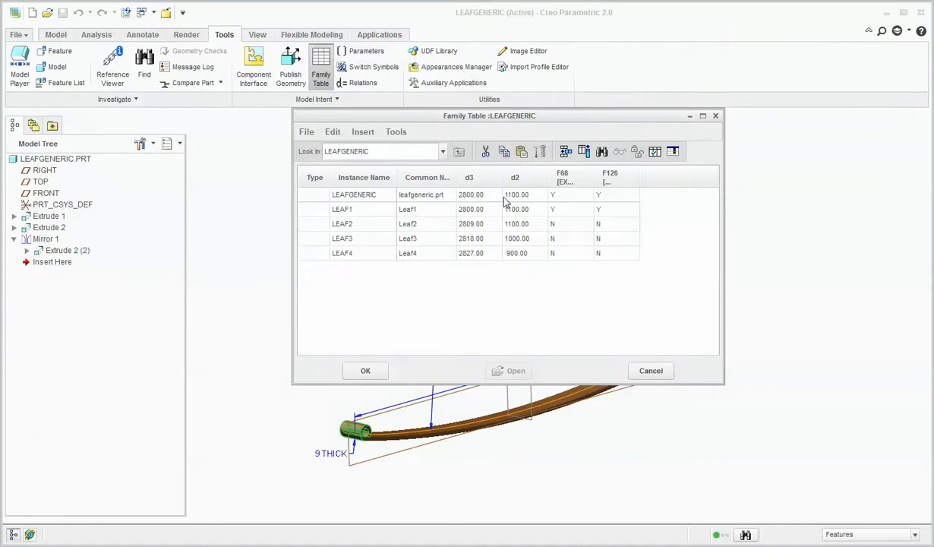
left_click(672, 151)
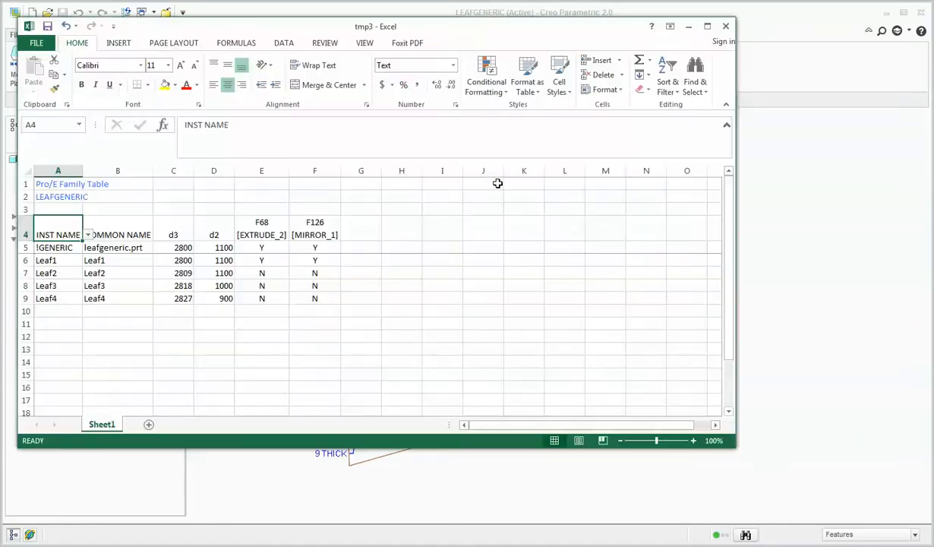
left_click(725, 29)
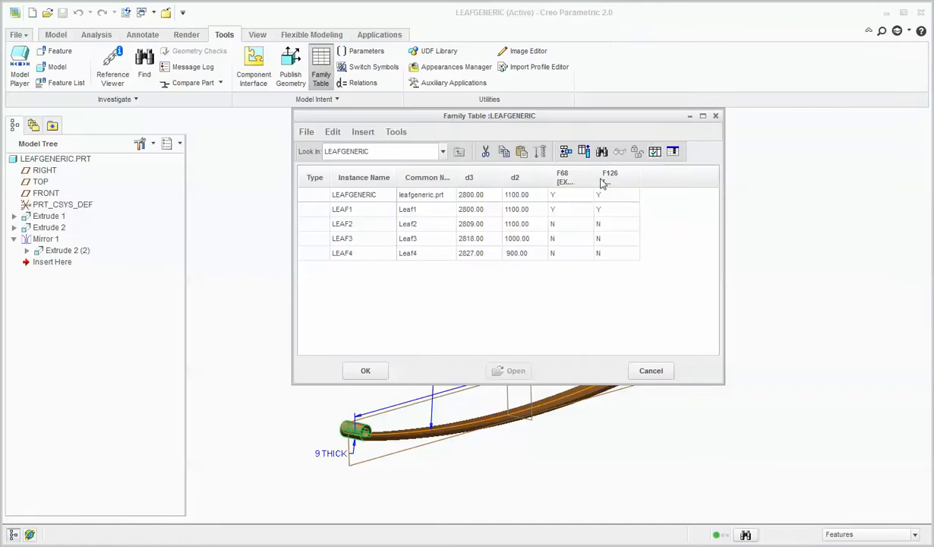
Verify the family table instances LEAF1 to LEAF4 and close the Family Tree dialog.
left_click(656, 151)
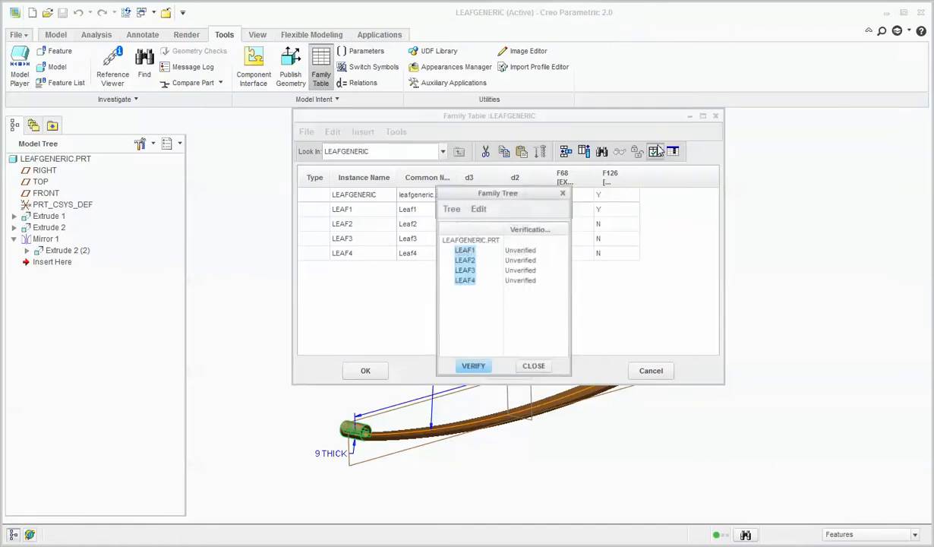
left_click(475, 366)
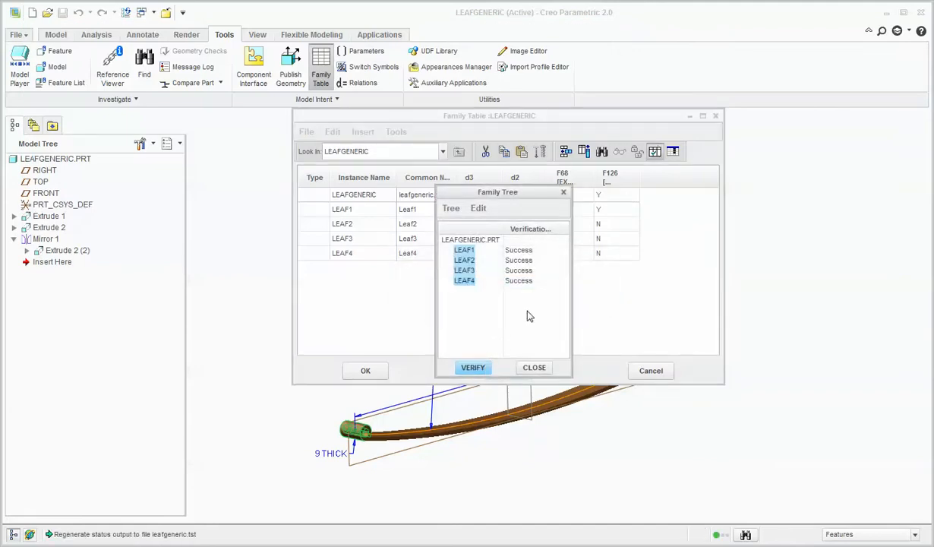
left_click(533, 368)
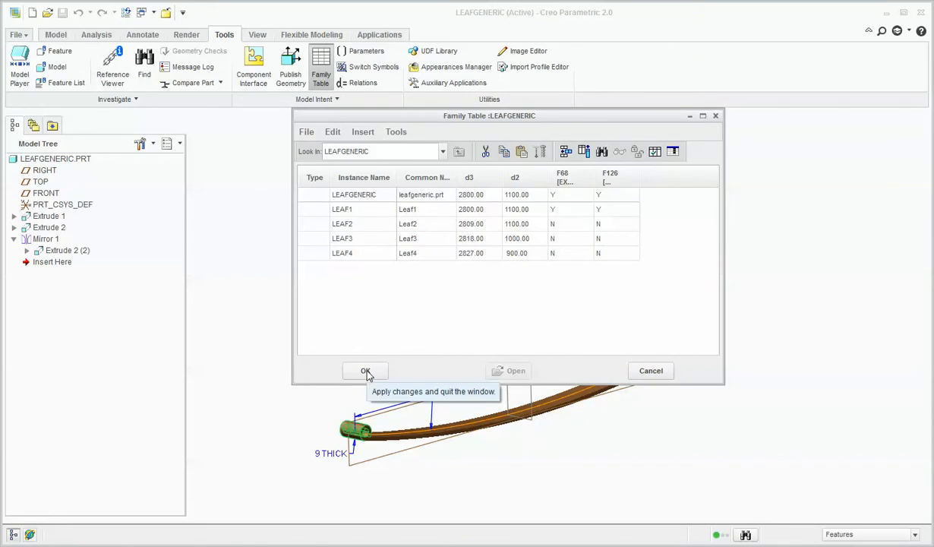
Preview the LEAF3 instance from the family table and close the preview.
left_click(339, 239)
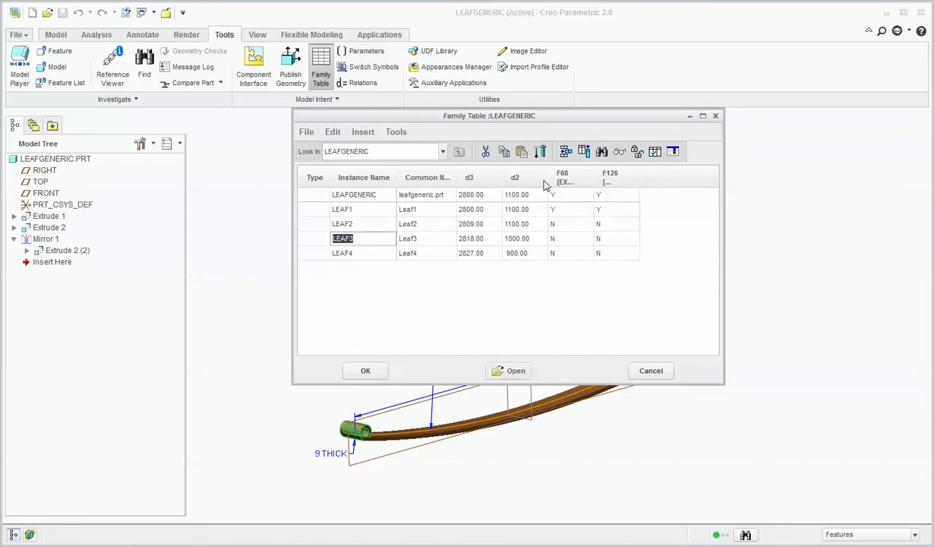
left_click(620, 152)
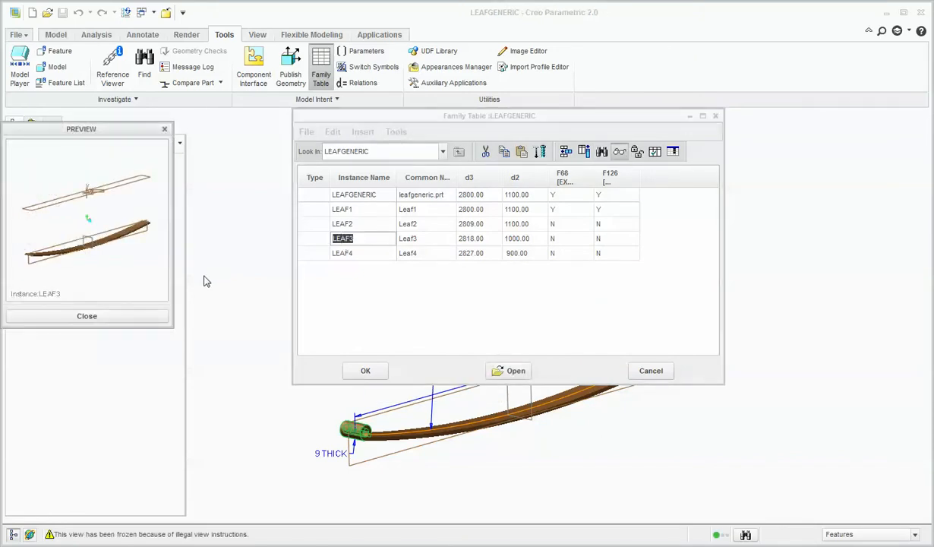
left_click(165, 319)
Accept the family table and save the LEAFGENERIC part in the Leafspring folder.
left_click(366, 371)
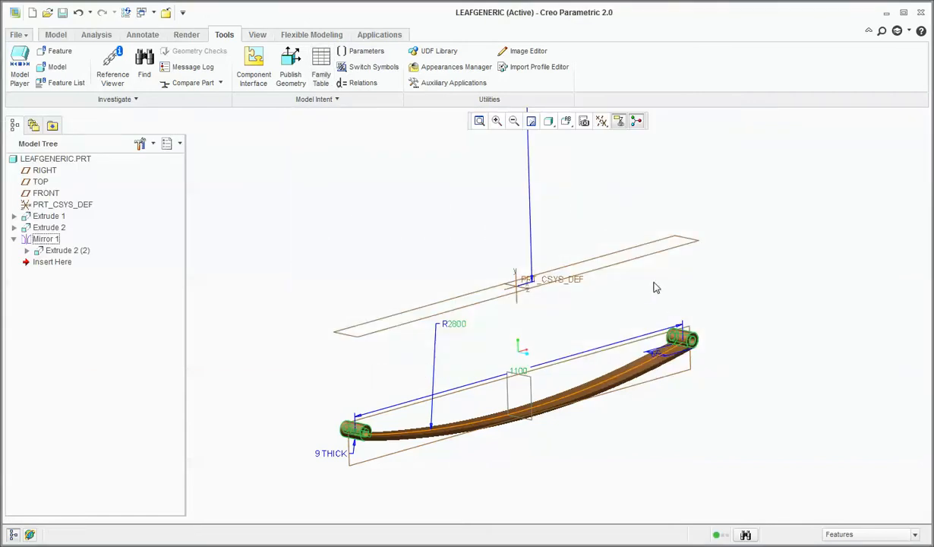
left_click(63, 12)
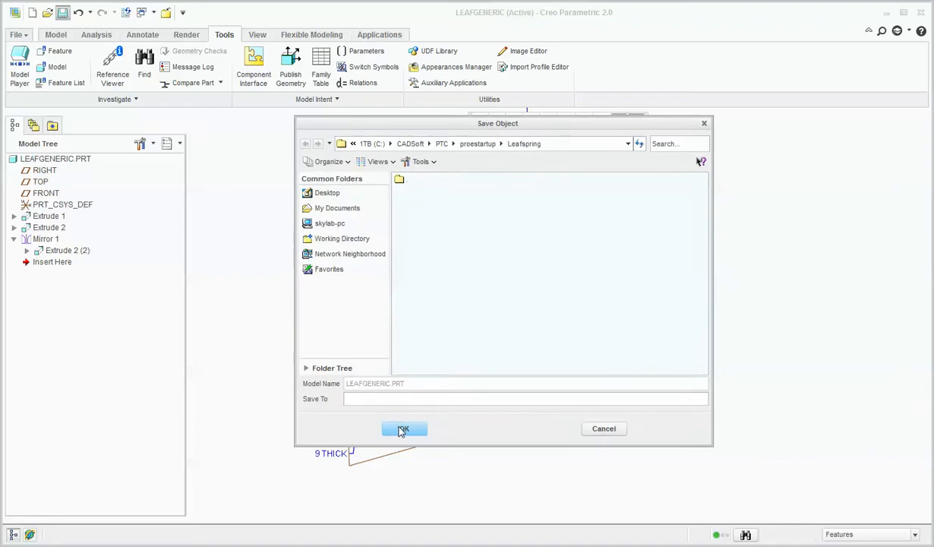
left_click(402, 430)
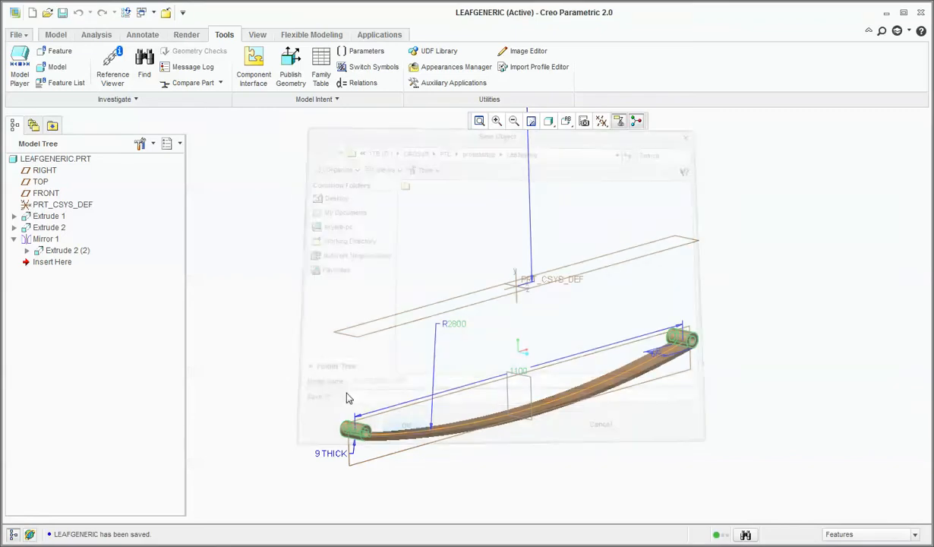
Create a new design assembly named LEAFSPRING using the default template.
left_click(32, 13)
left_click(448, 226)
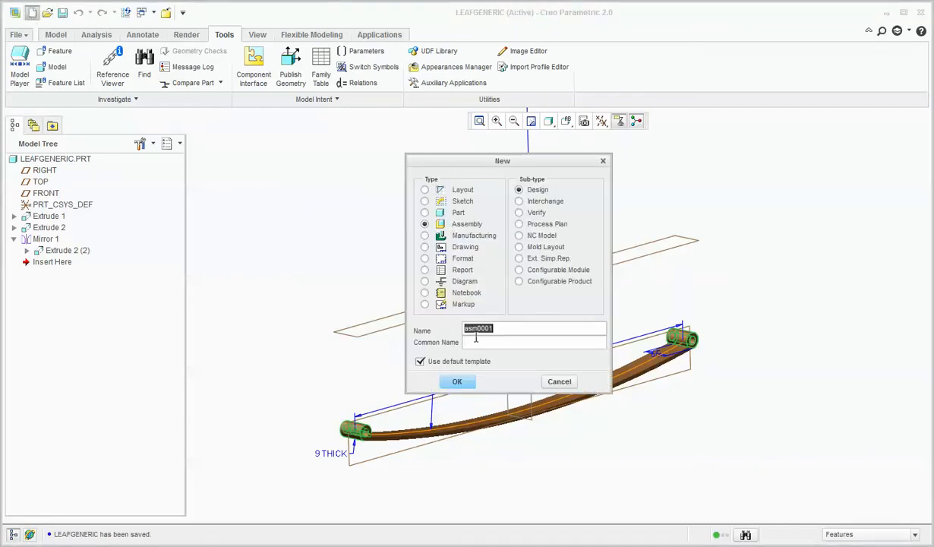
type("LeafSpring")
key("Return")
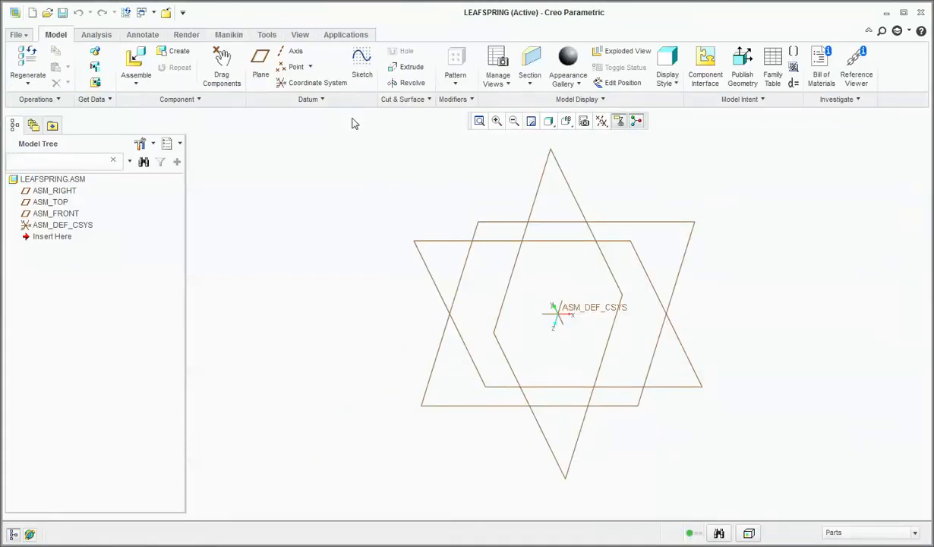
Assemble the LEAF1 instance of LEAFGENERIC into the assembly with a Default constraint.
left_click(130, 79)
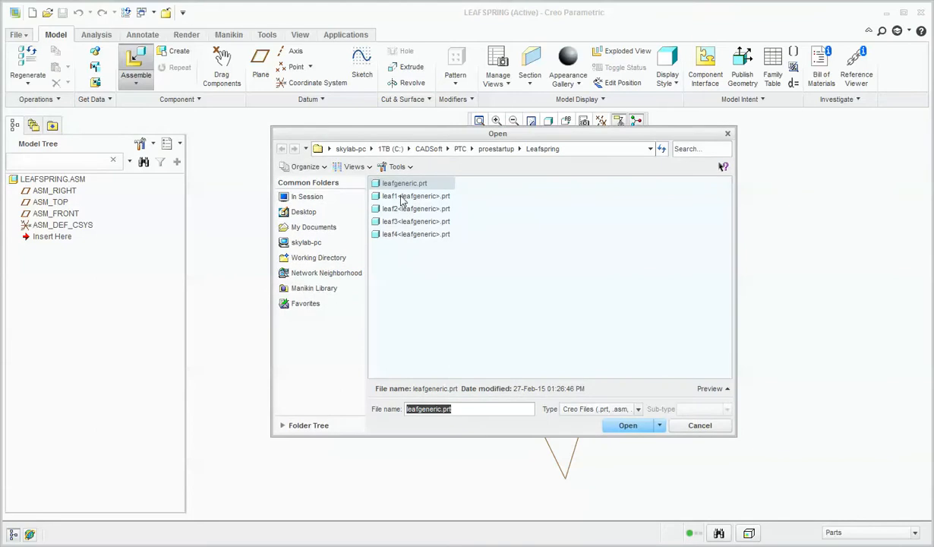
double_click(403, 196)
right_click(426, 316)
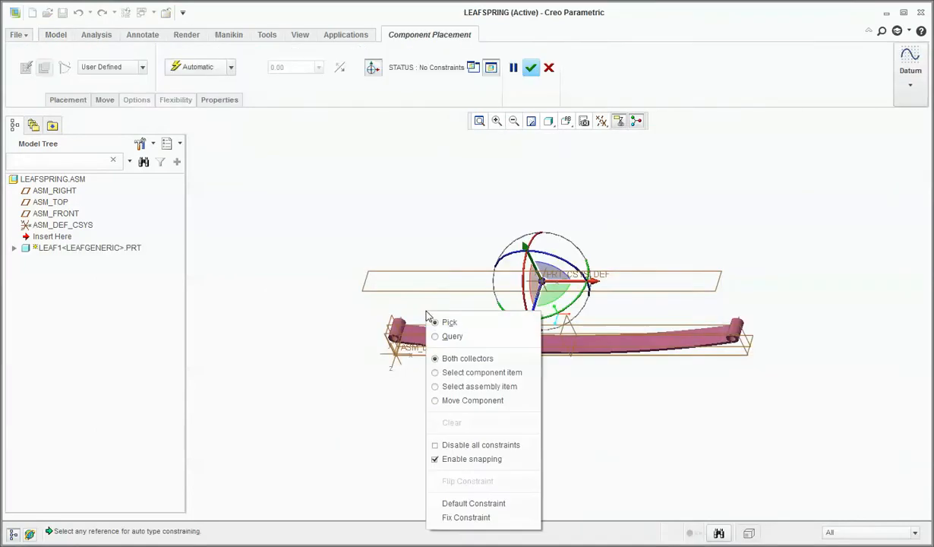
left_click(474, 502)
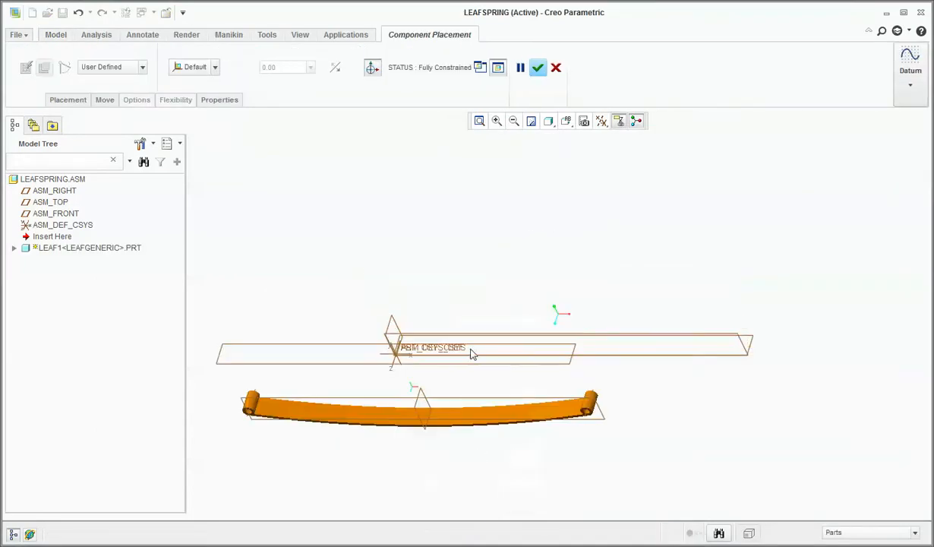
left_click(535, 69)
middle_click_drag(452, 359, 494, 290)
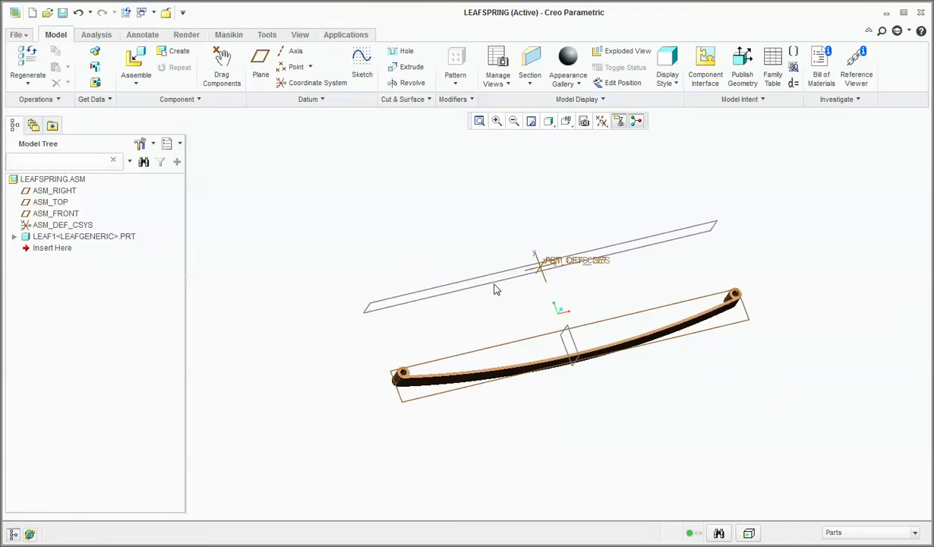
Assemble the LEAF2 instance beneath the first leaf with a Default constraint.
left_click(136, 61)
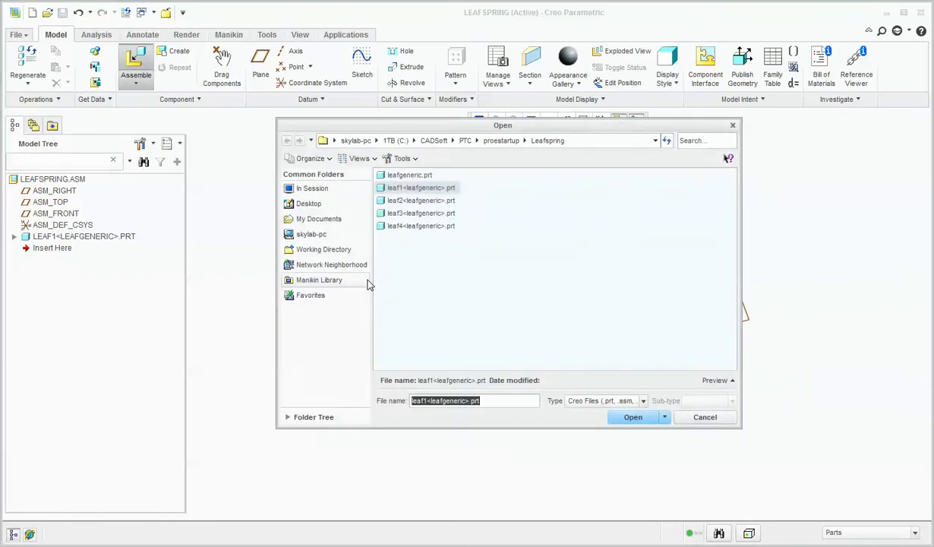
left_click(403, 200)
left_click(632, 417)
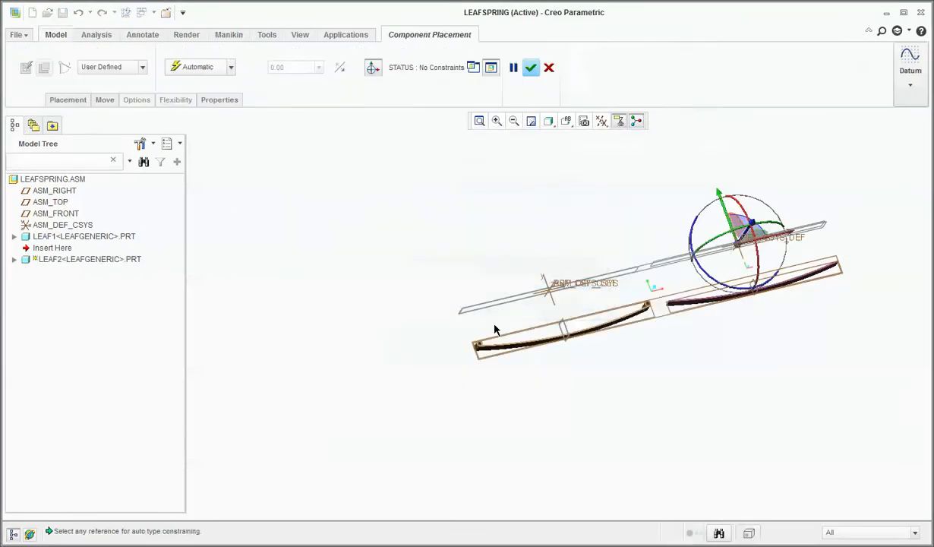
right_click(469, 267)
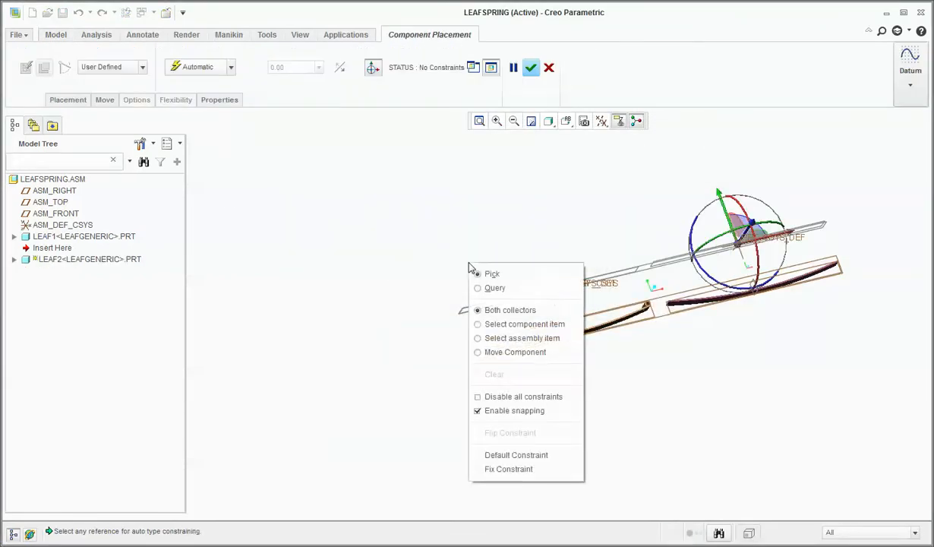
left_click(531, 454)
left_click(537, 68)
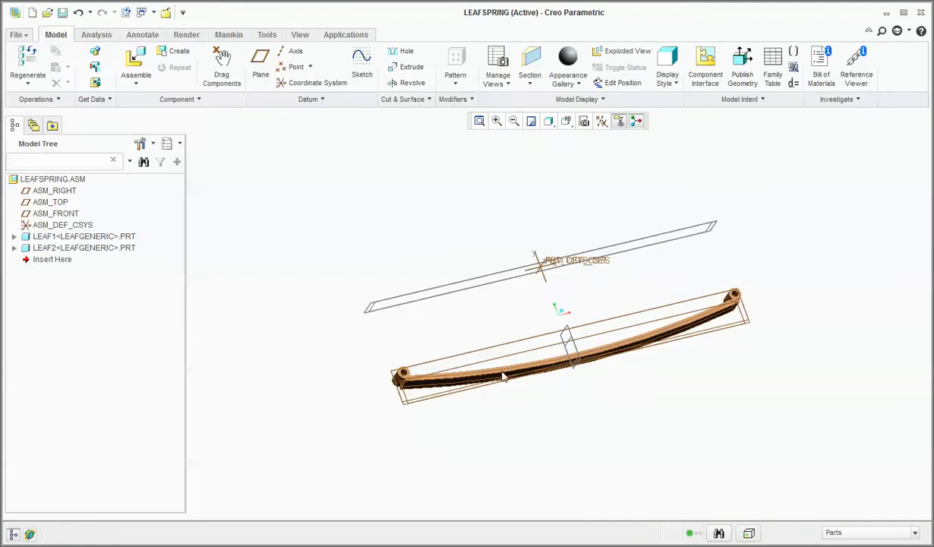
Inspect the eye end of the two leaves and set the display style to Shading With Edges.
scroll(410, 404, "down", 5)
scroll(396, 356, "down", 2)
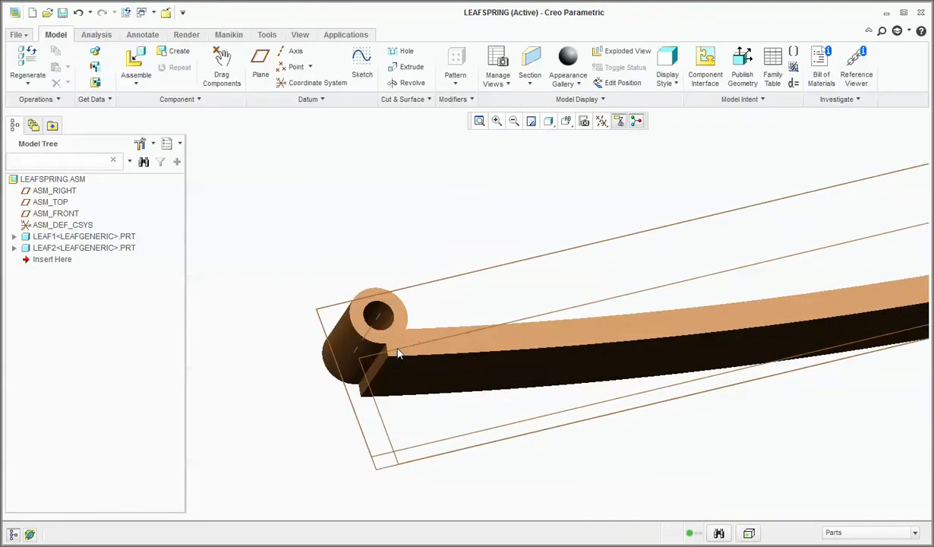
scroll(376, 351, "up", 3)
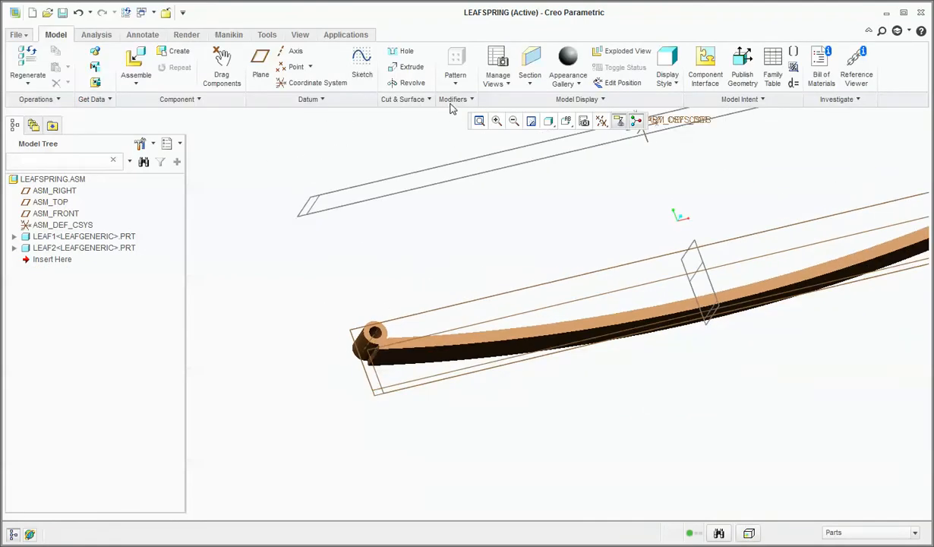
left_click(549, 123)
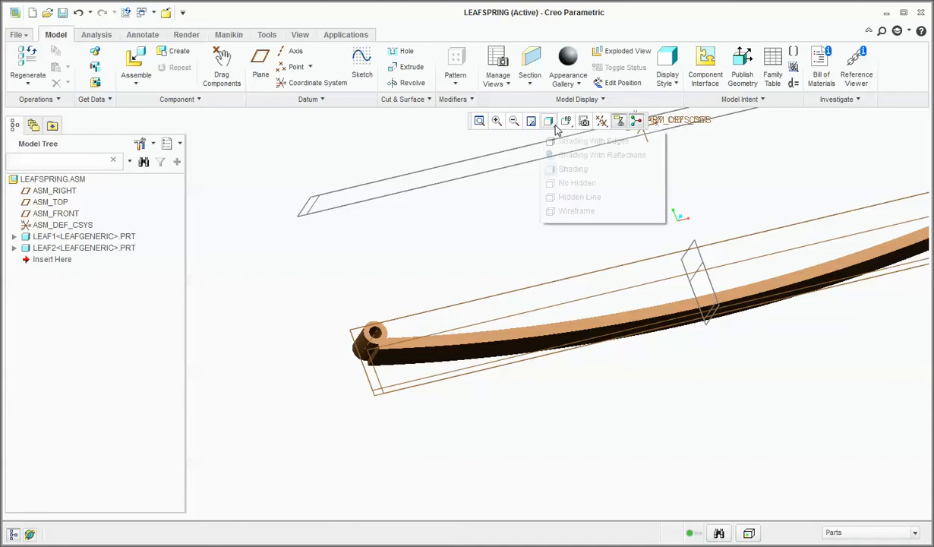
left_click(566, 142)
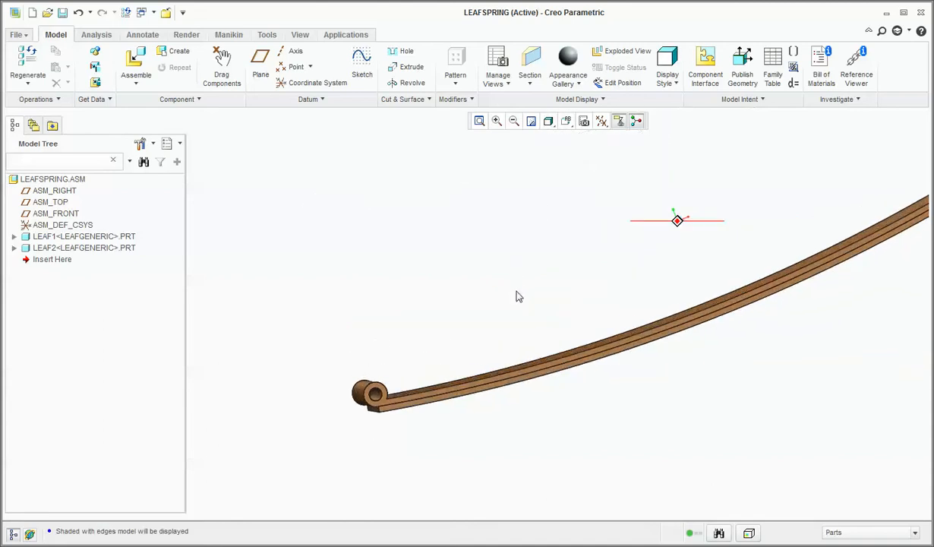
right_click(435, 275)
left_click(420, 220)
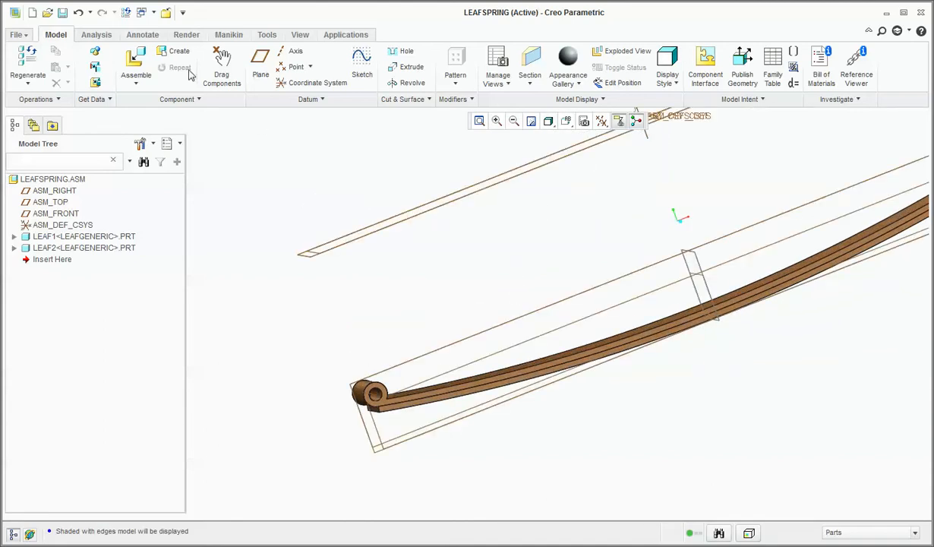
Assemble the LEAF3 instance of LEAFGENERIC with a Default constraint.
left_click(135, 63)
left_click(439, 215)
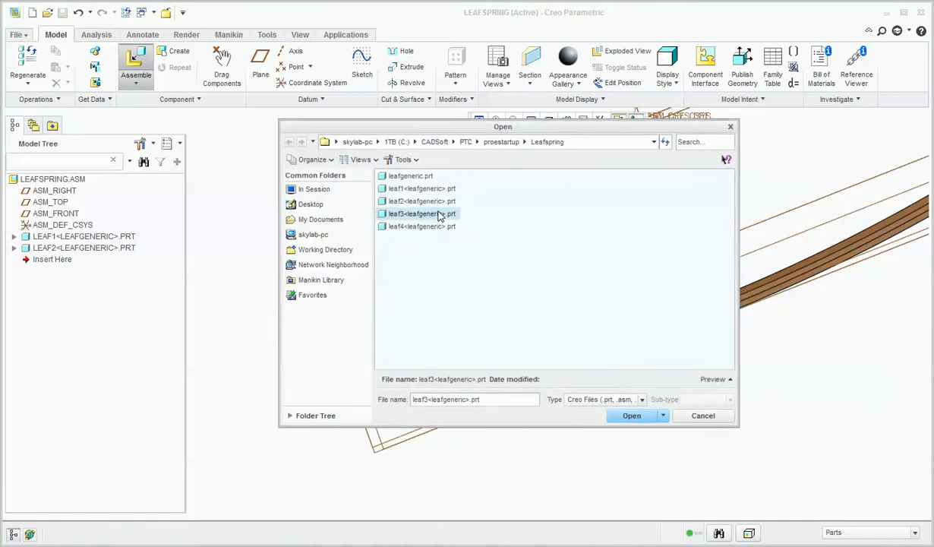
double_click(438, 215)
right_click(394, 249)
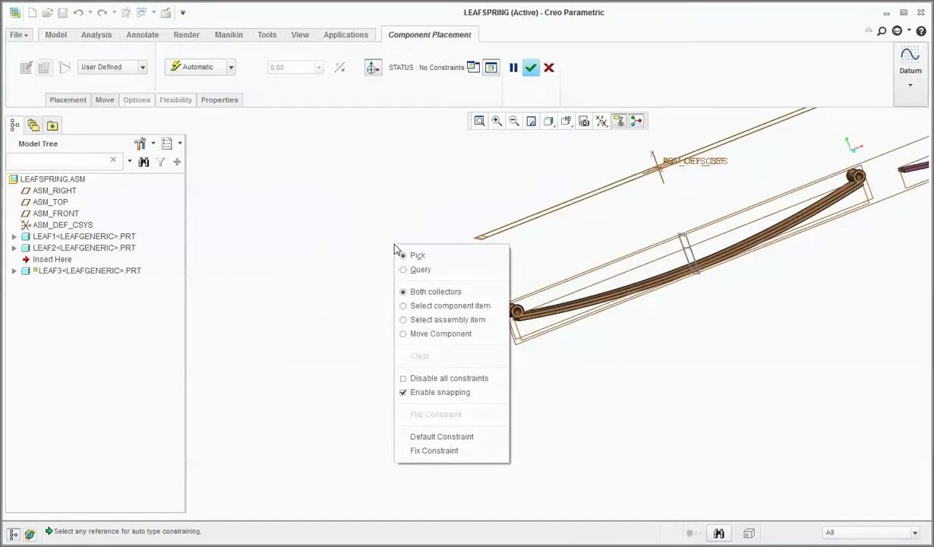
left_click(444, 433)
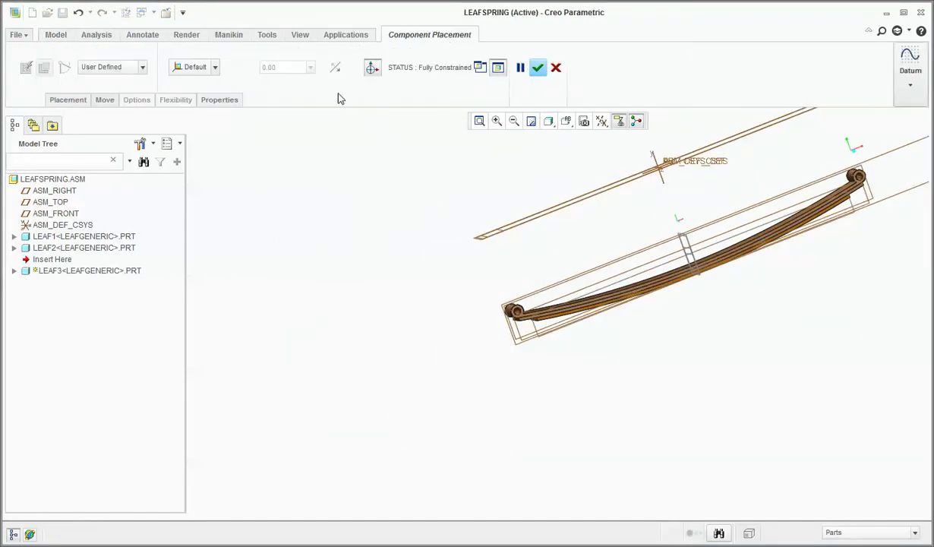
left_click(538, 67)
scroll(340, 254, "up", 3)
right_click(340, 257)
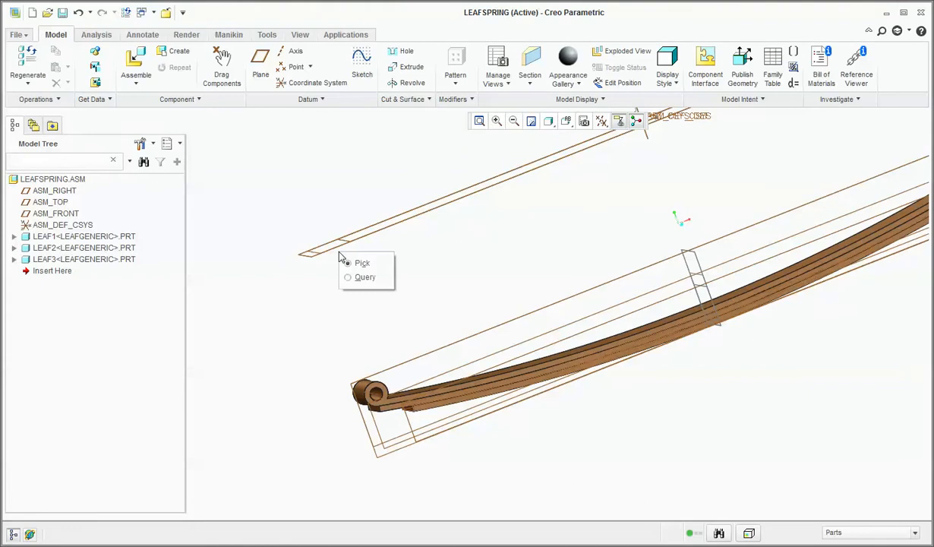
Assemble the LEAF4 instance as the lowest leaf of the stack with a Default constraint.
left_click(135, 54)
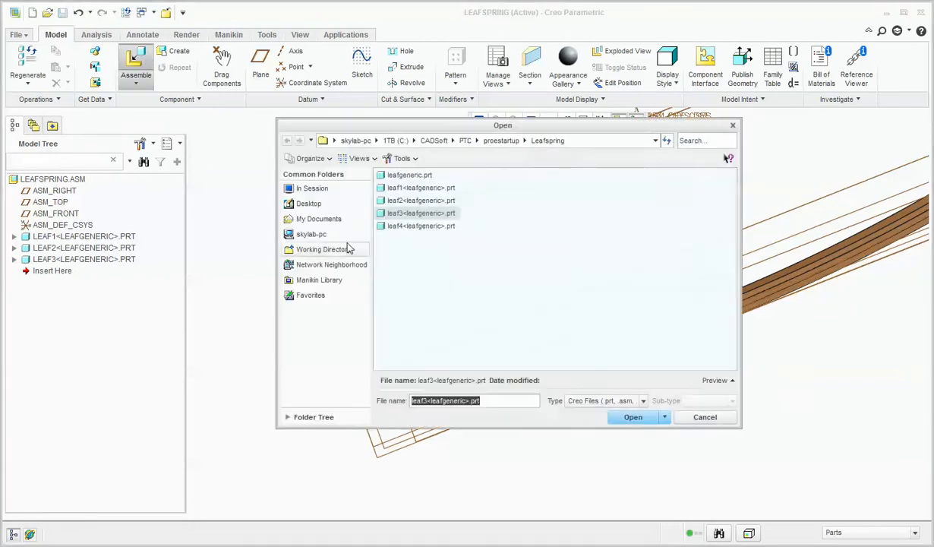
double_click(420, 225)
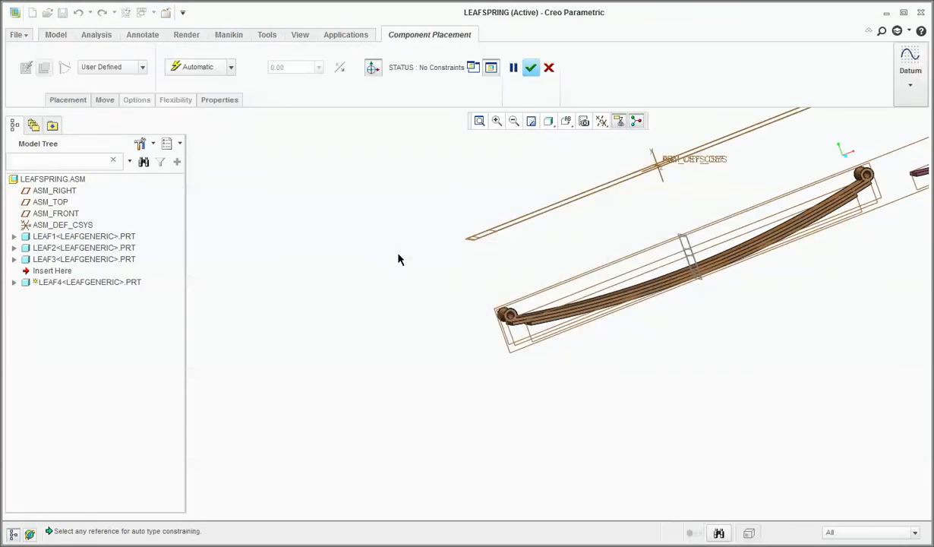
right_click(400, 259)
left_click(442, 445)
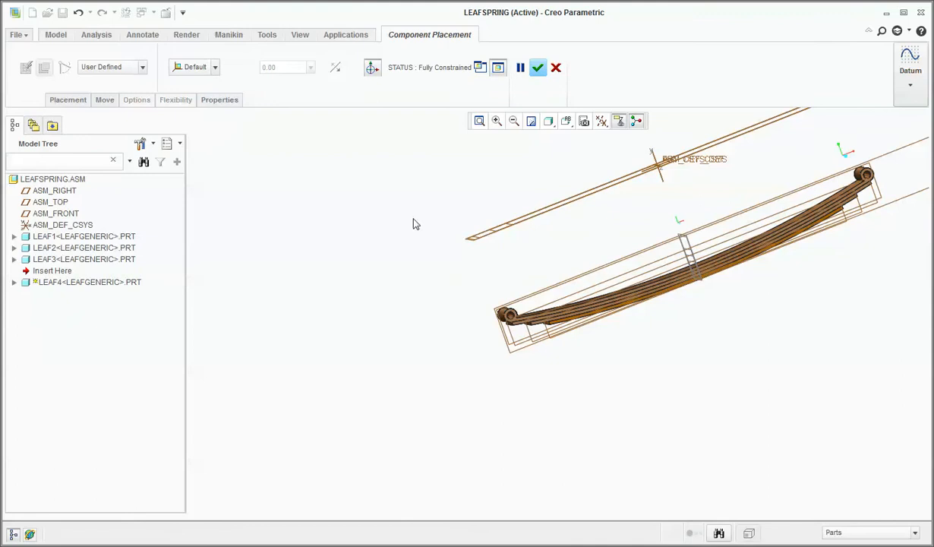
left_click(537, 67)
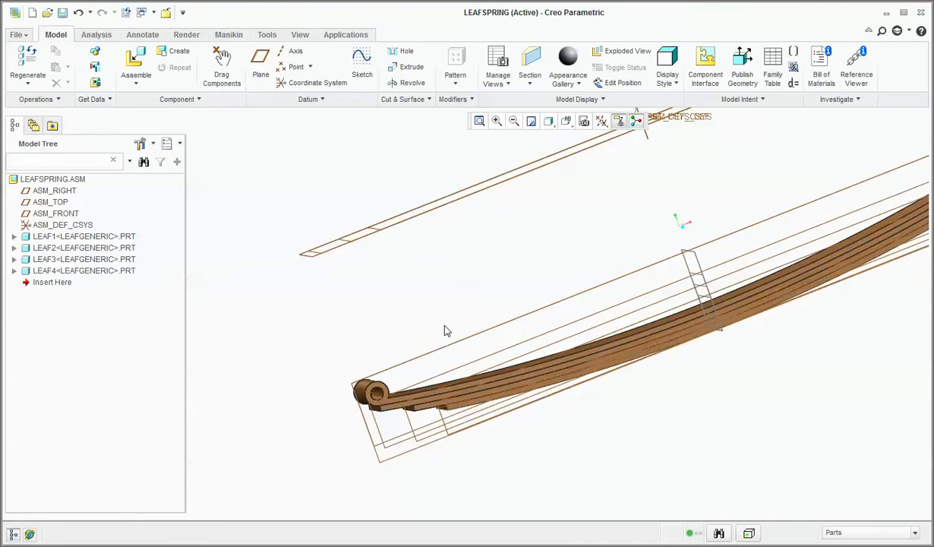
Examine the stepped leaf ends and the fit of the four stacked leaves from several angles, highlighting LEAF3 in the stack.
scroll(445, 326, "up", 3)
middle_click_drag(446, 338, 476, 365)
scroll(476, 389, "down", 3)
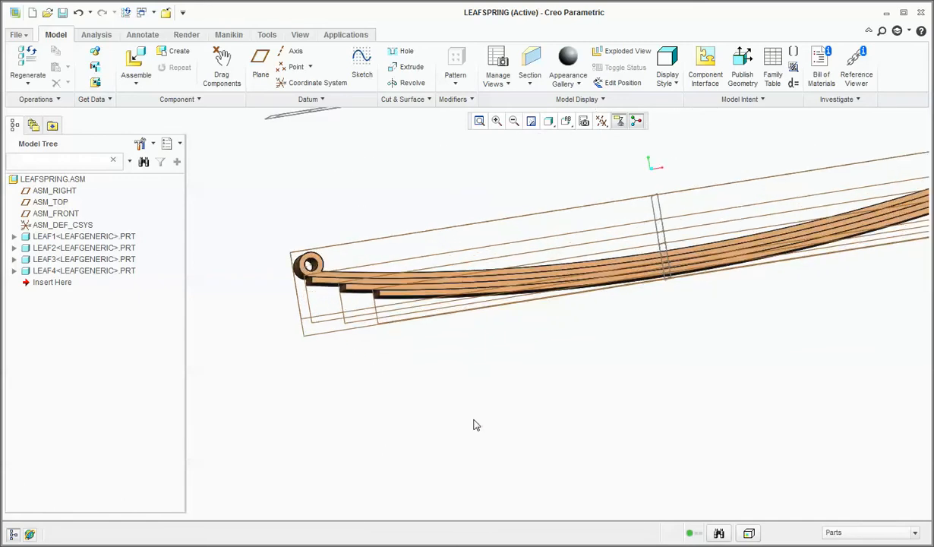
scroll(474, 425, "up", 3)
scroll(473, 425, "down", 2)
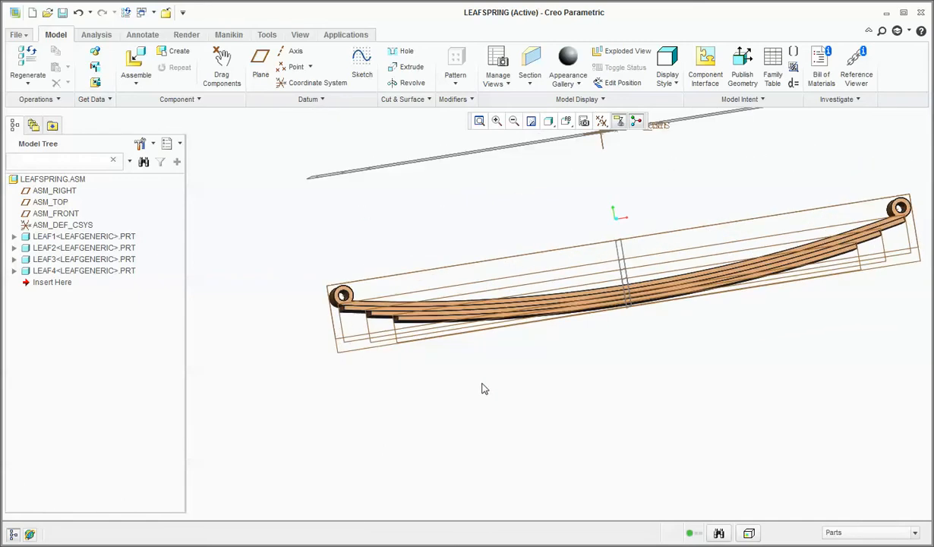
middle_click_drag(484, 389, 494, 405)
scroll(495, 405, "down", 3)
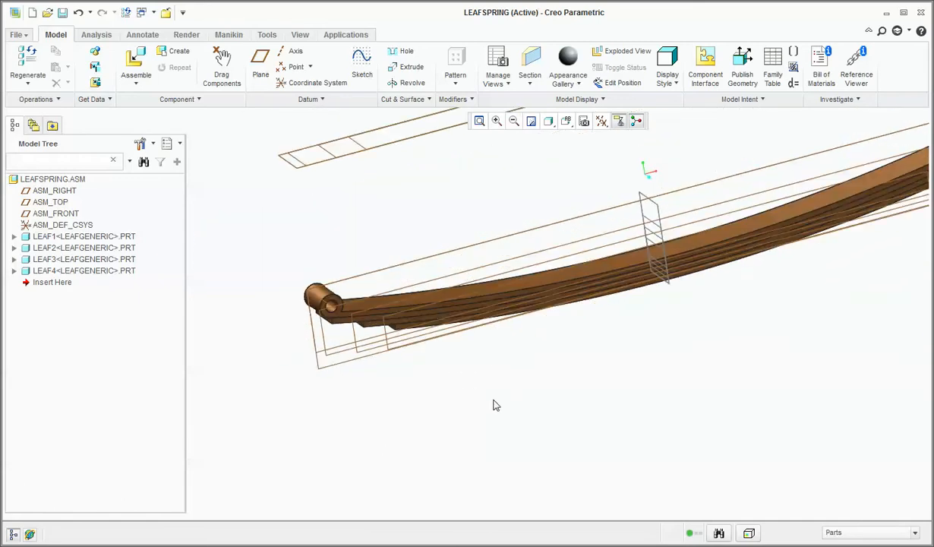
left_click(66, 261)
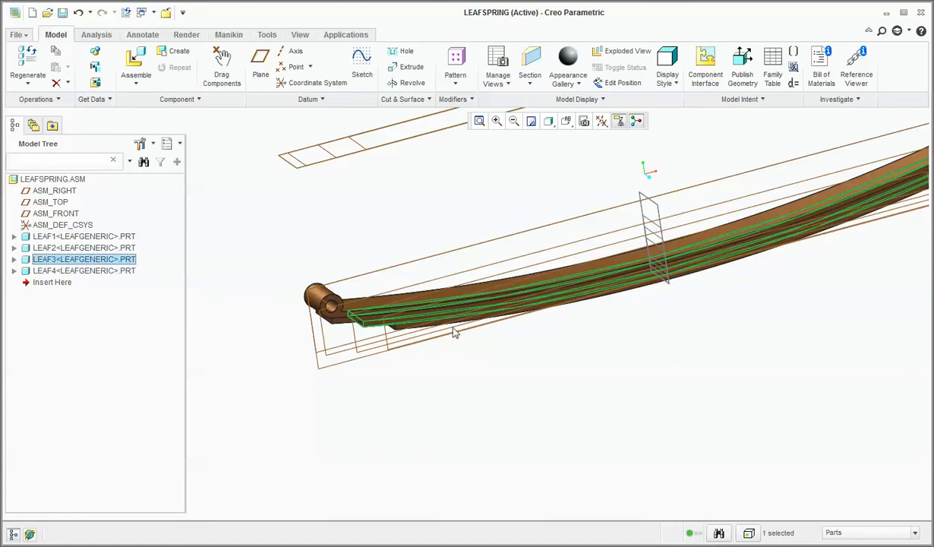
middle_click_drag(454, 333, 466, 309)
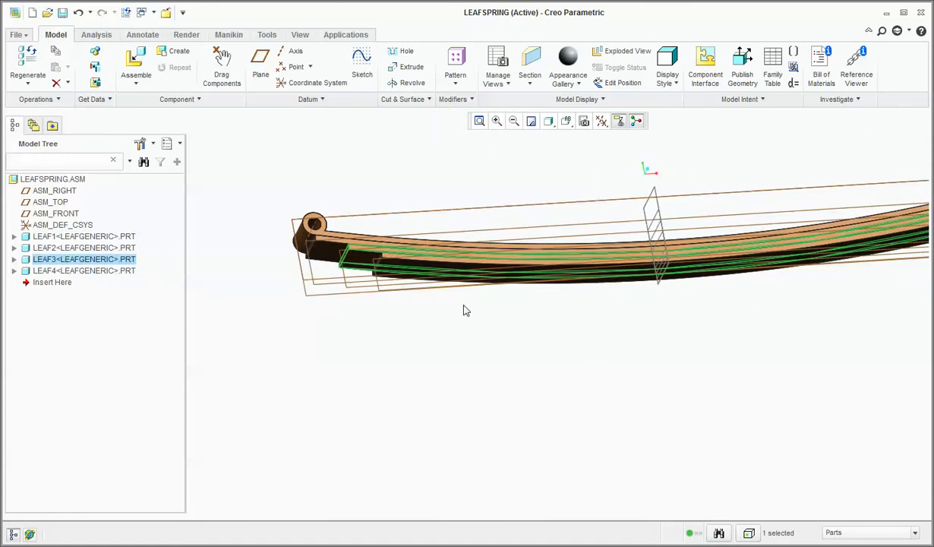
scroll(466, 309, "down", 4)
scroll(464, 309, "up", 5)
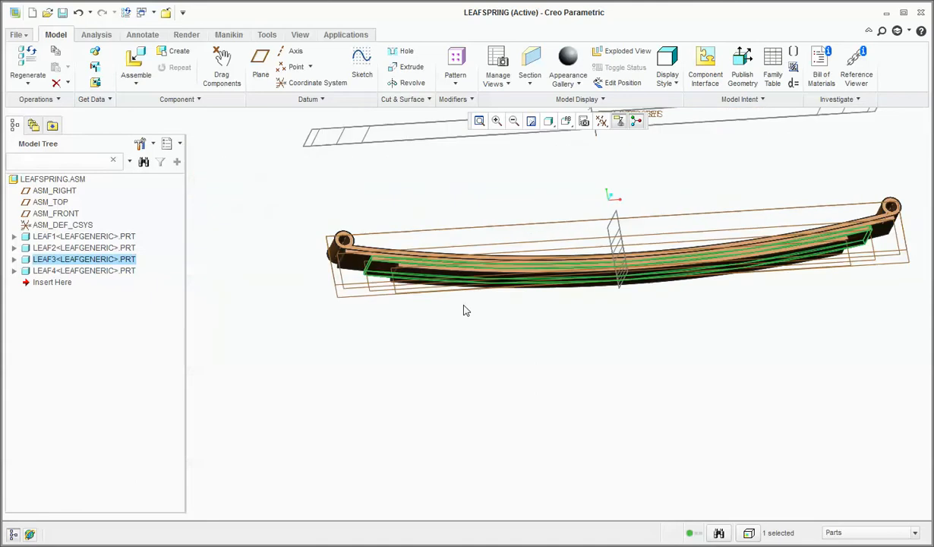
middle_click_drag(469, 324, 562, 401)
left_click(562, 402)
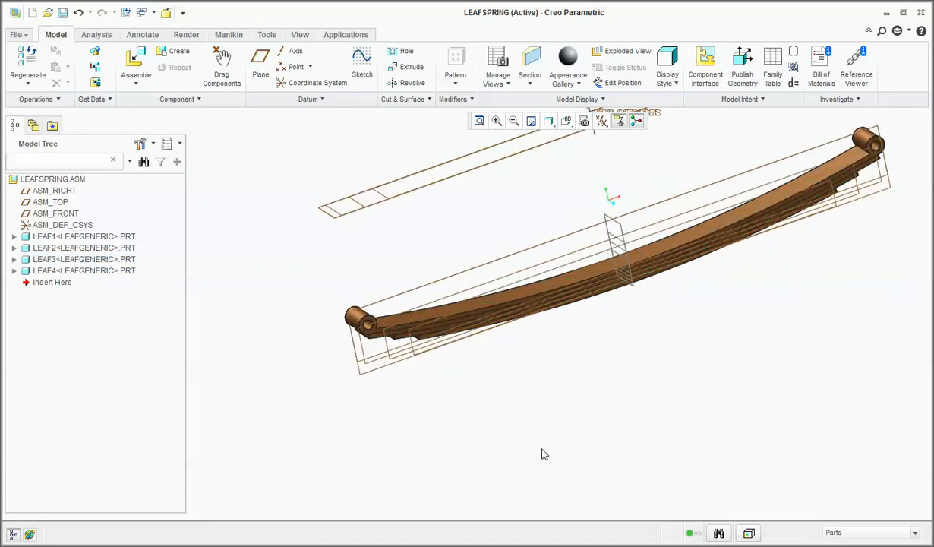
middle_click_drag(524, 437, 700, 313)
scroll(702, 315, "down", 4)
middle_click_drag(688, 370, 670, 388)
scroll(675, 371, "down", 3)
scroll(672, 376, "up", 5)
scroll(668, 388, "down", 2)
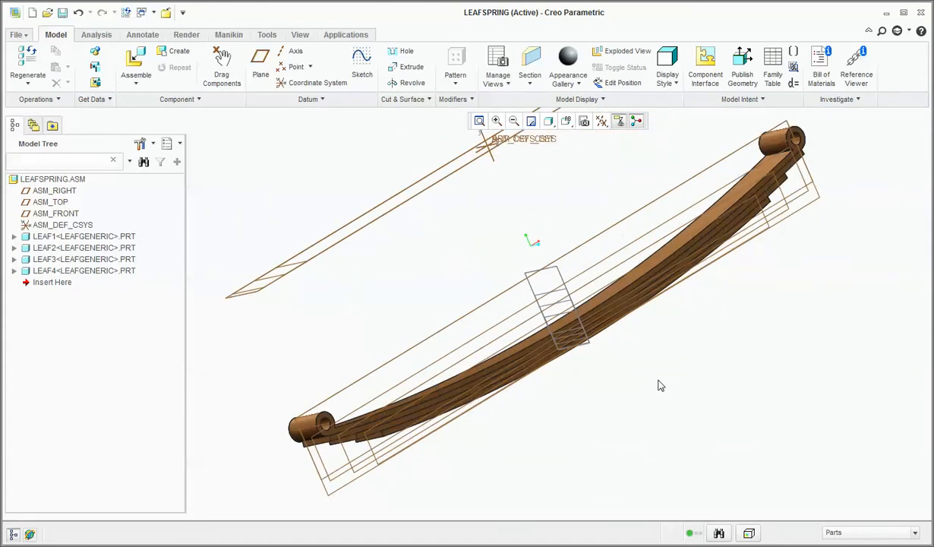
Save the LEAFSPRING assembly in the Leafspring folder.
left_click(62, 12)
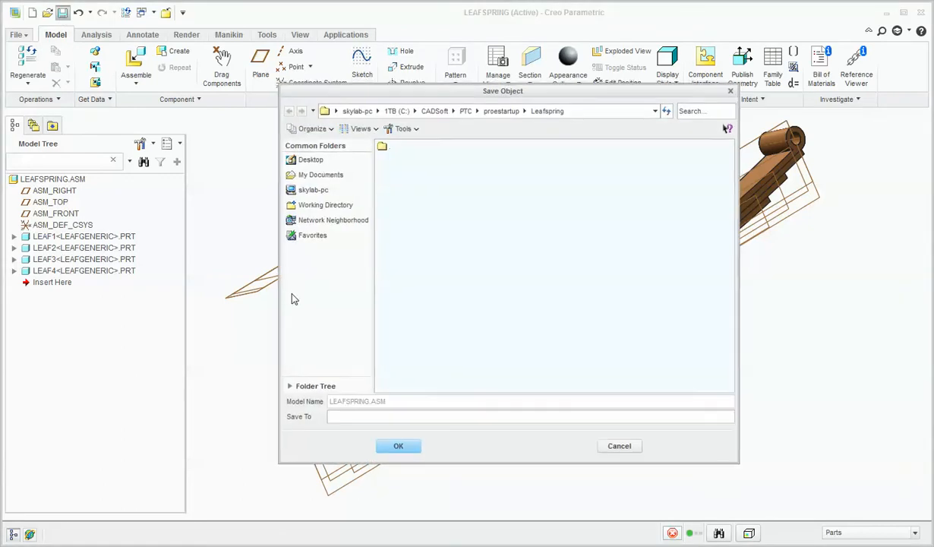
key("Return")
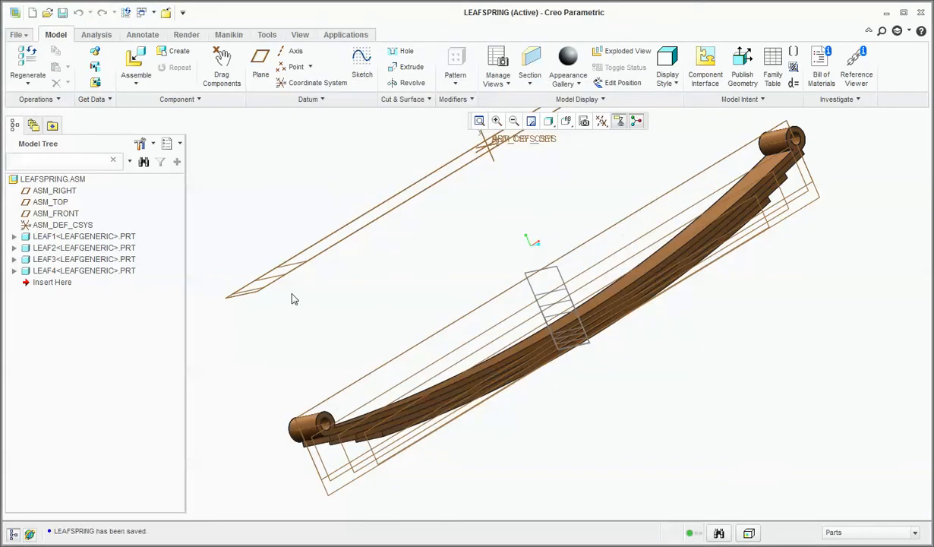
middle_click_drag(293, 299, 316, 269)
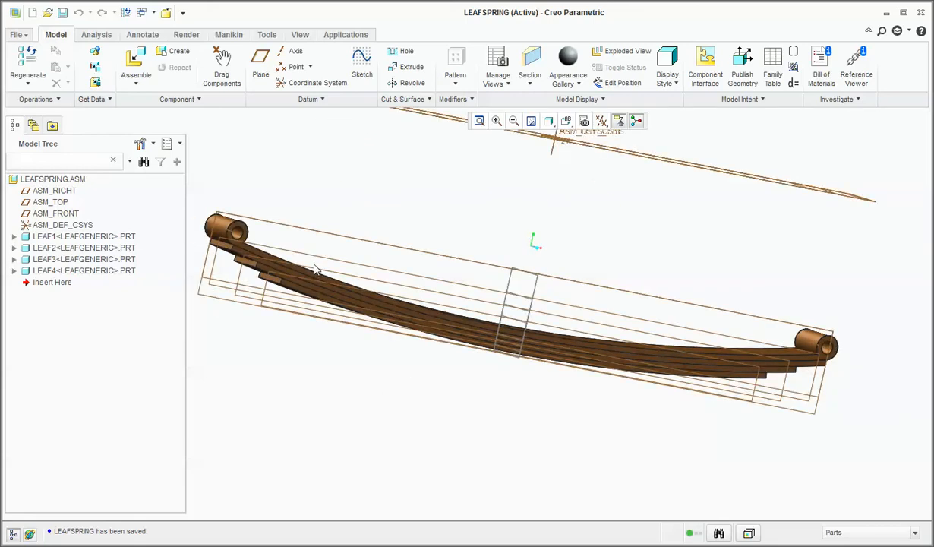